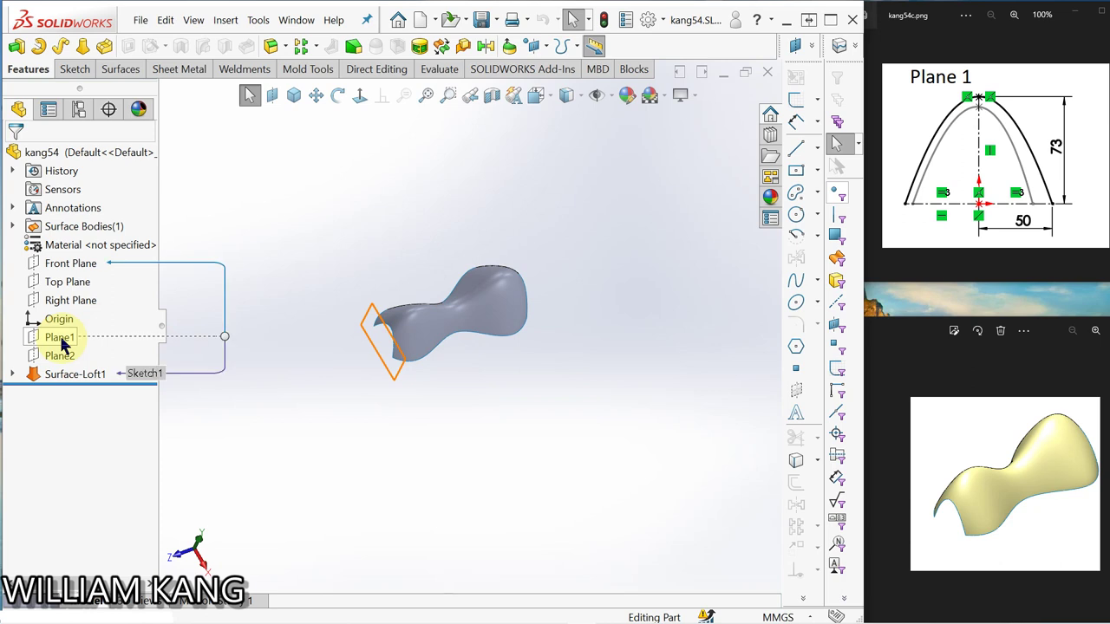
Examine how Plane1 and Plane2 are offset from the Front Plane in the finished kang54 part
left_click(60, 338)
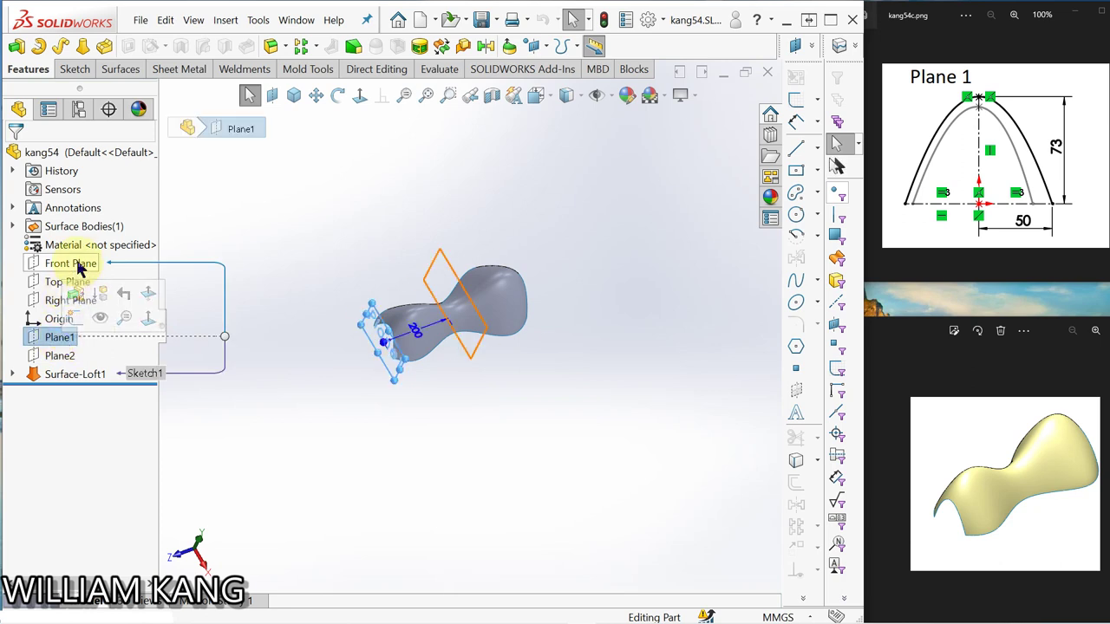
left_click(60, 356)
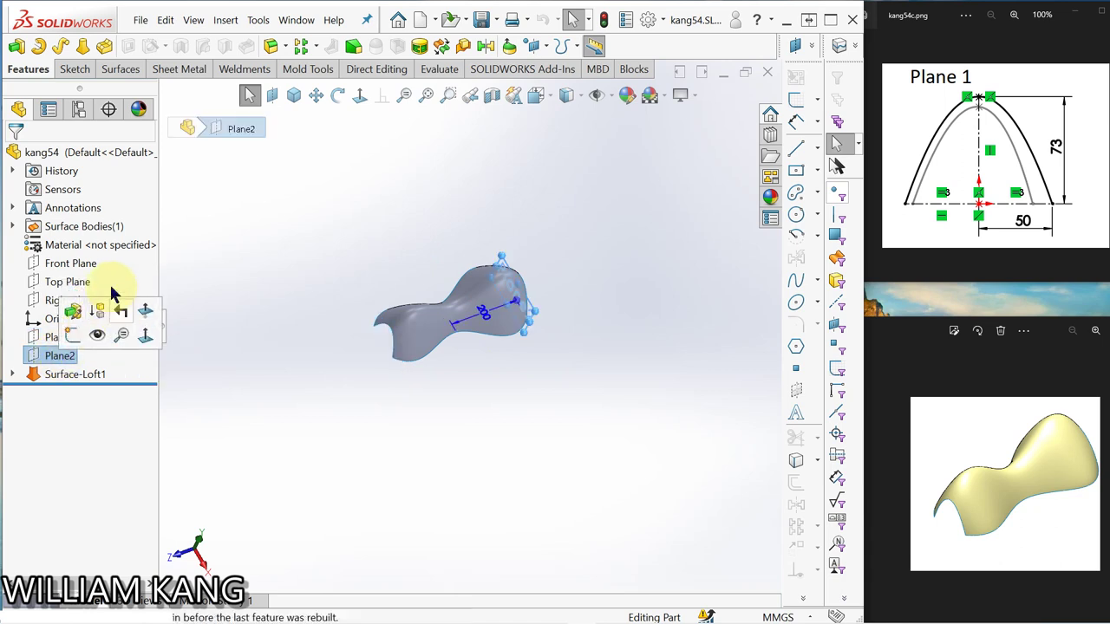
left_click(204, 386)
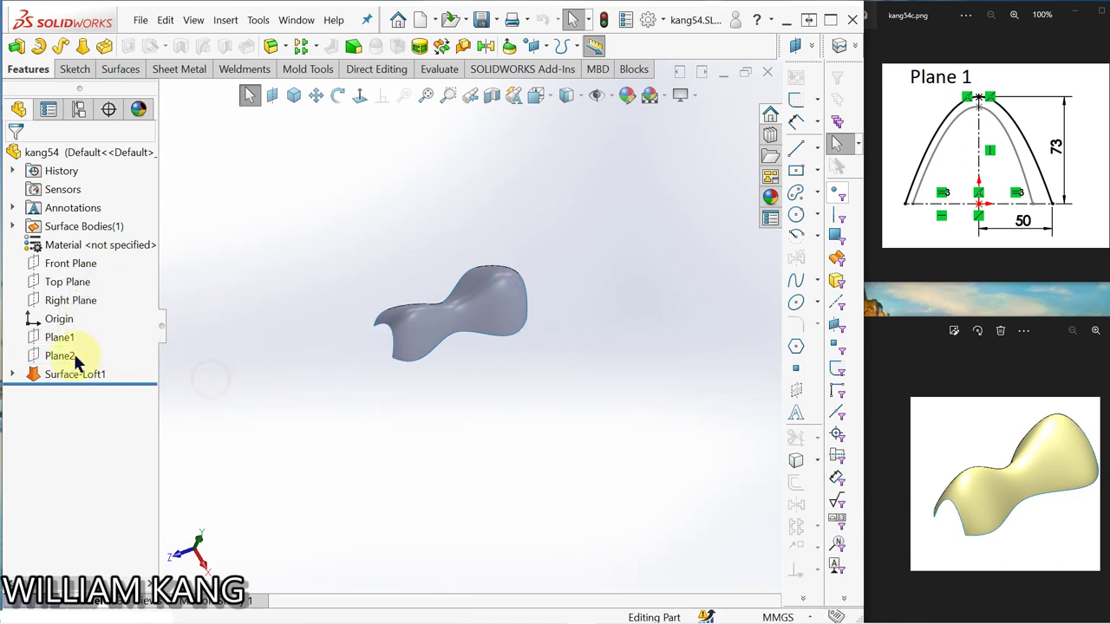
left_click(68, 357)
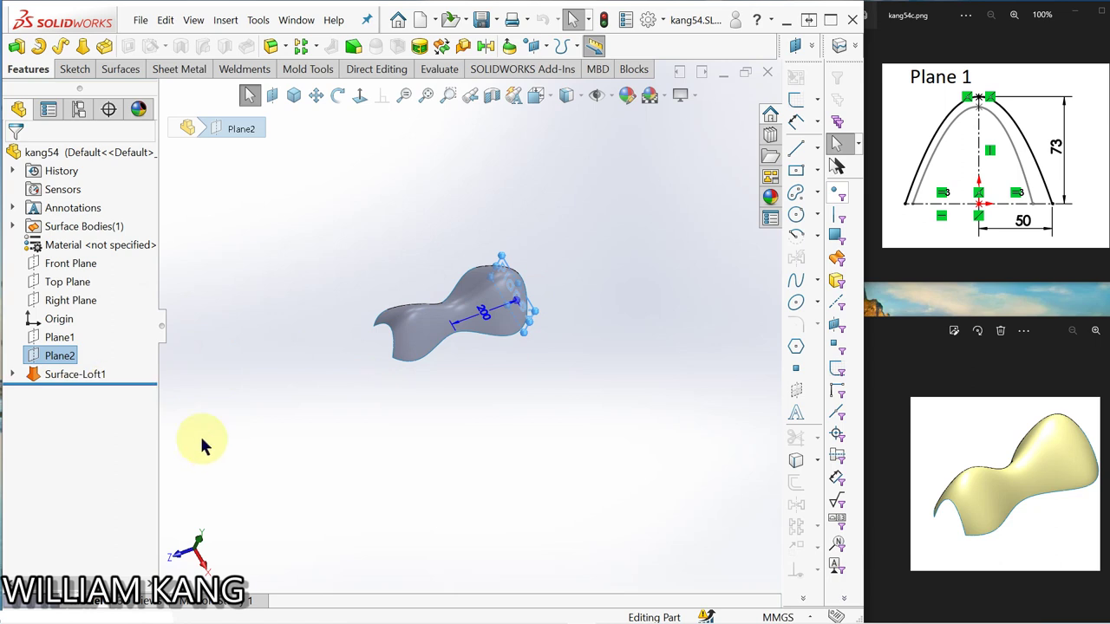
Examine Sketch1 through Sketch5 under Surface-Loft1 to see the profiles and guide curves of the finished surface
left_click(14, 374)
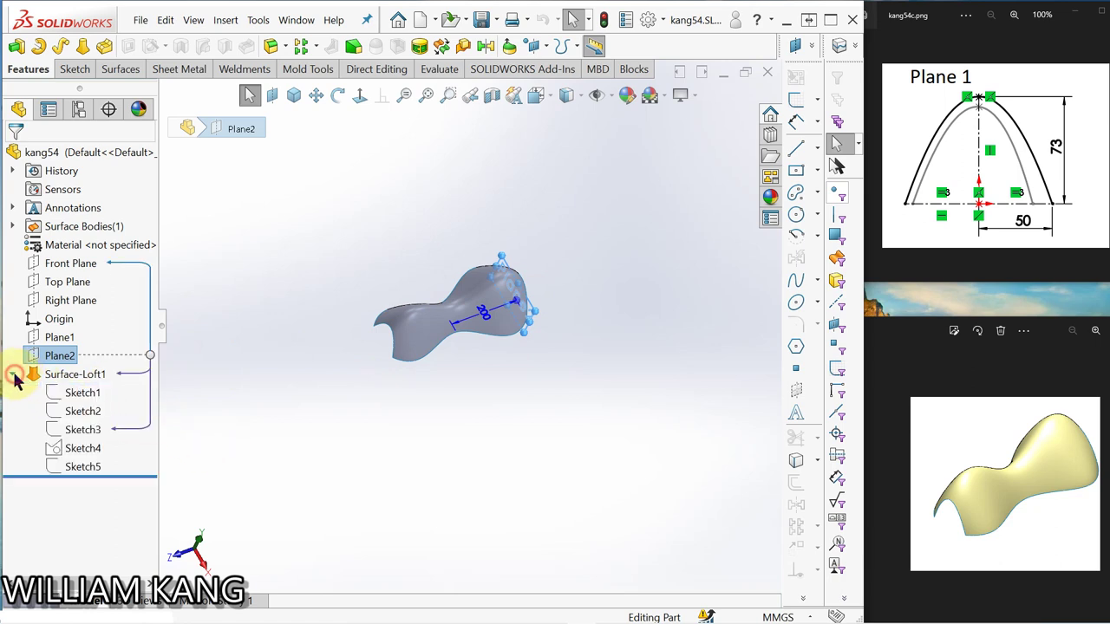
left_click(91, 399)
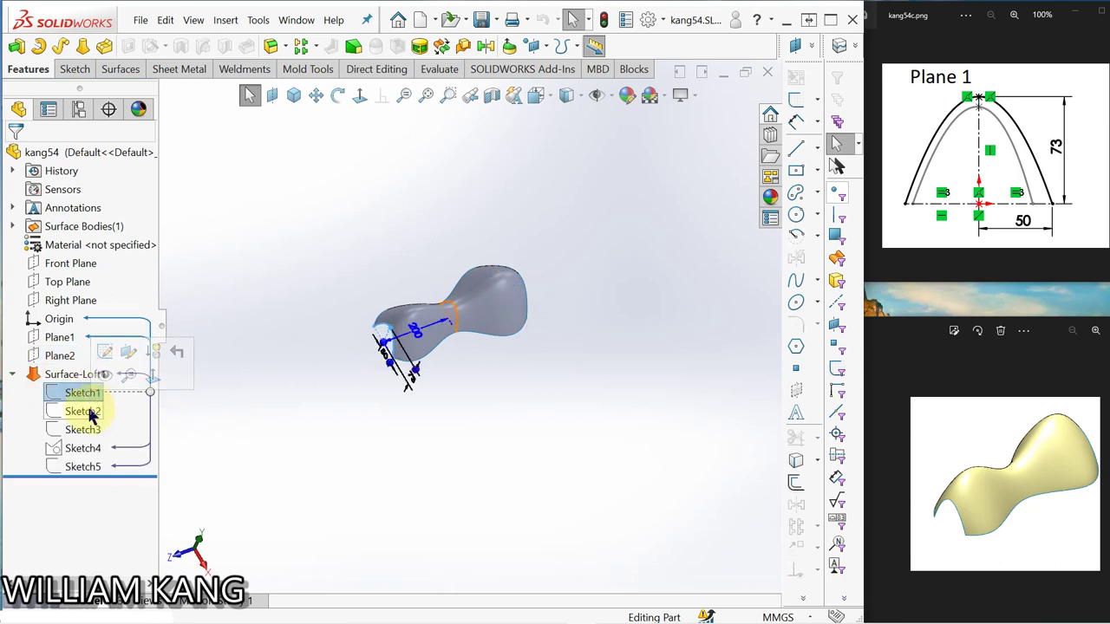
left_click(90, 416)
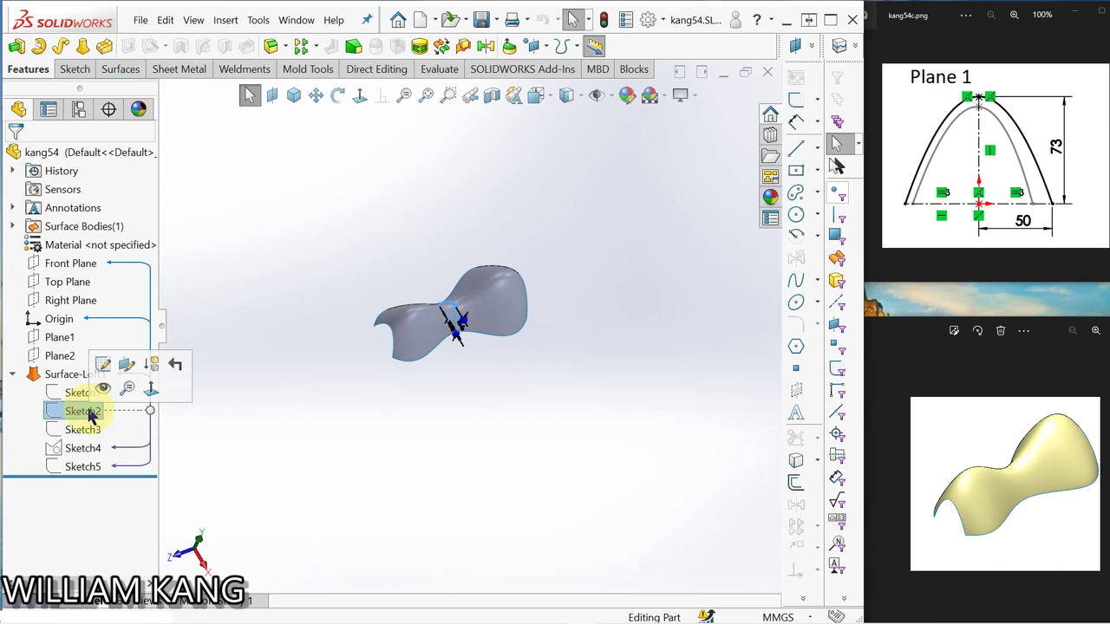
left_click(86, 430)
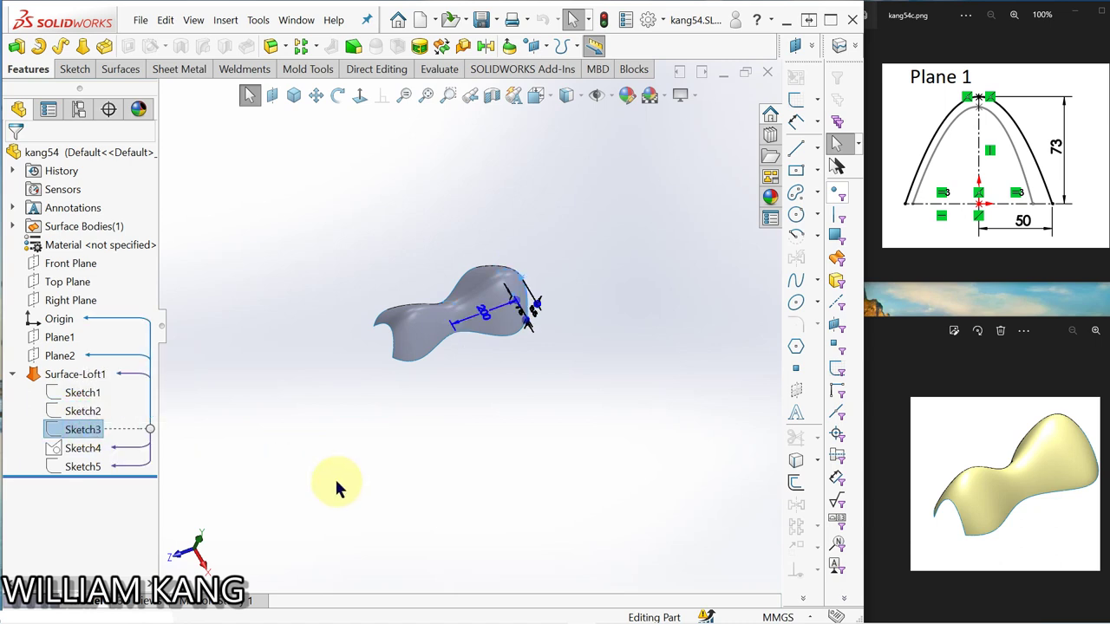
left_click(91, 452)
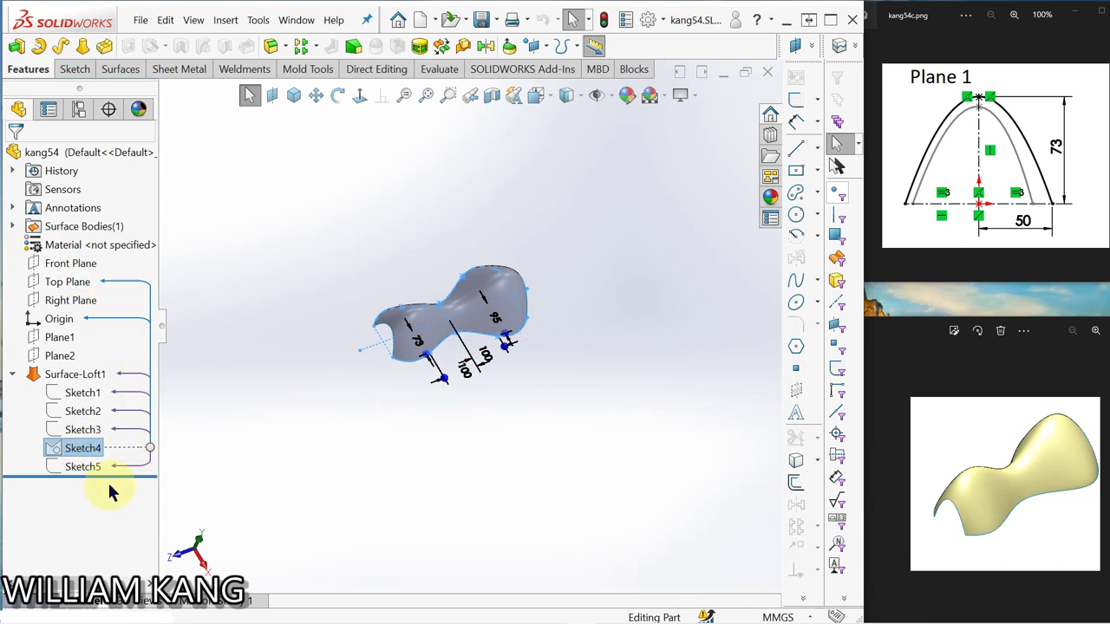
left_click(78, 469)
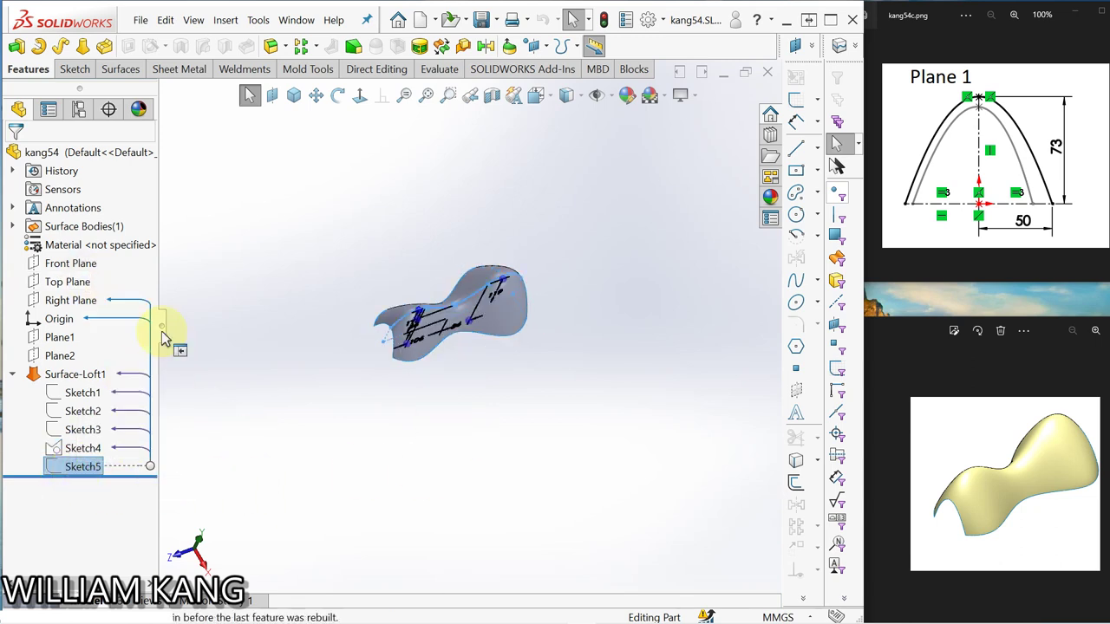
left_click(268, 192)
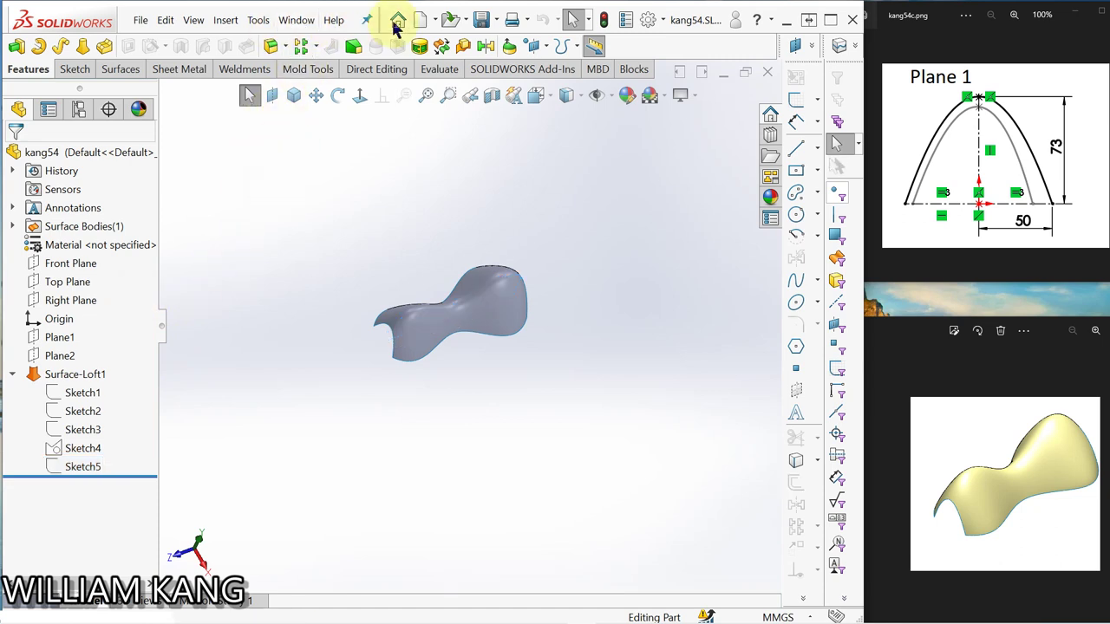
Create a new document from the Part template and bring up the kang54a.png reference image
left_click(420, 23)
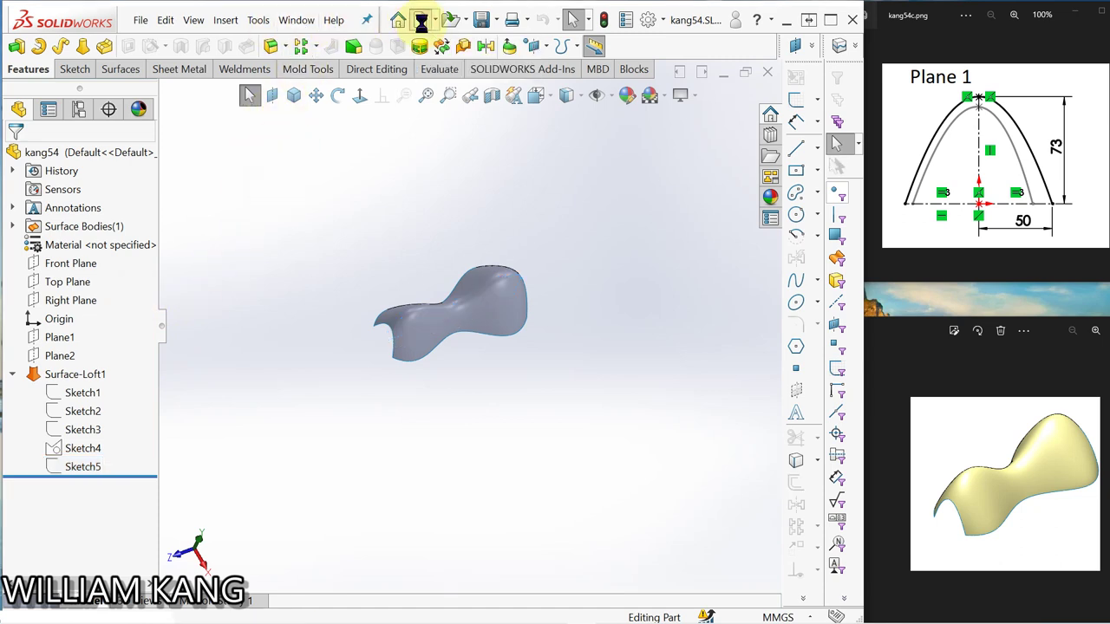
left_click(173, 196)
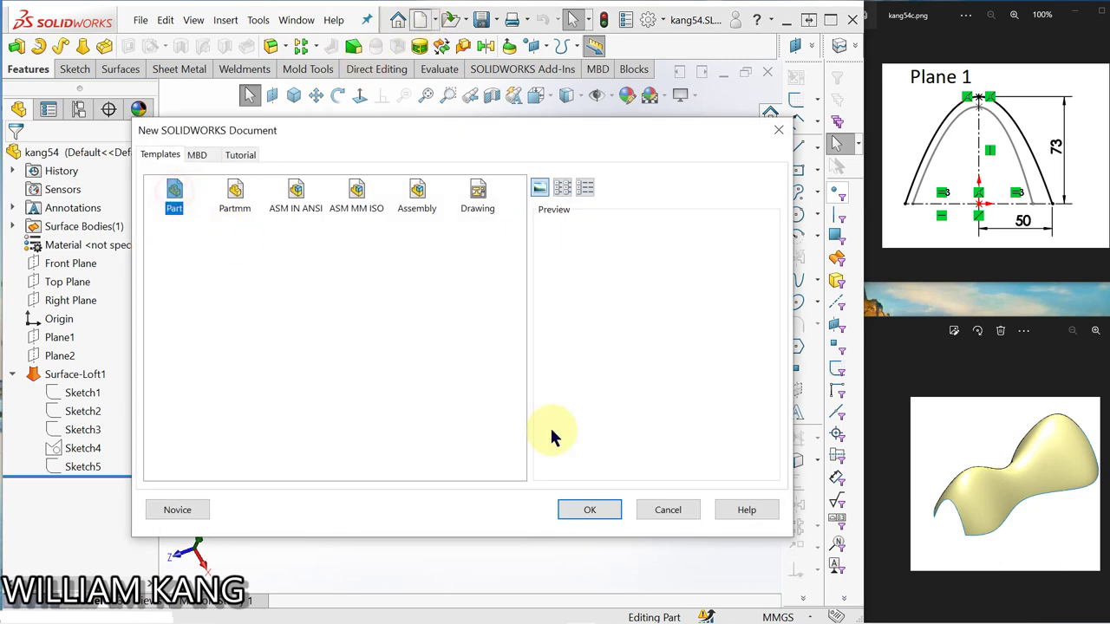
left_click(597, 513)
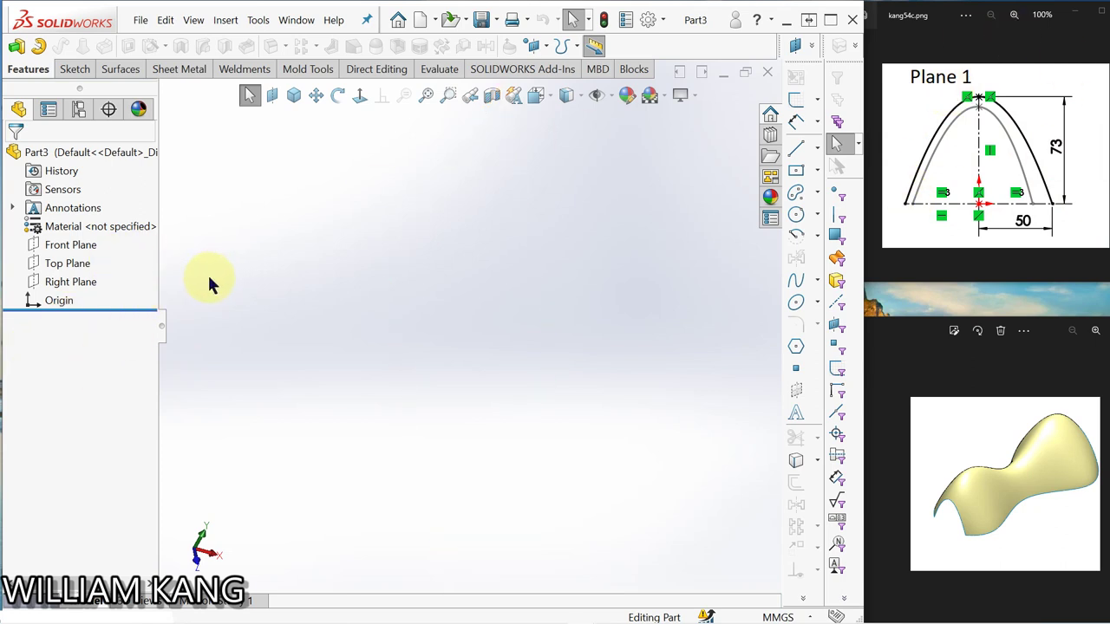
left_click(873, 157)
left_click(874, 157)
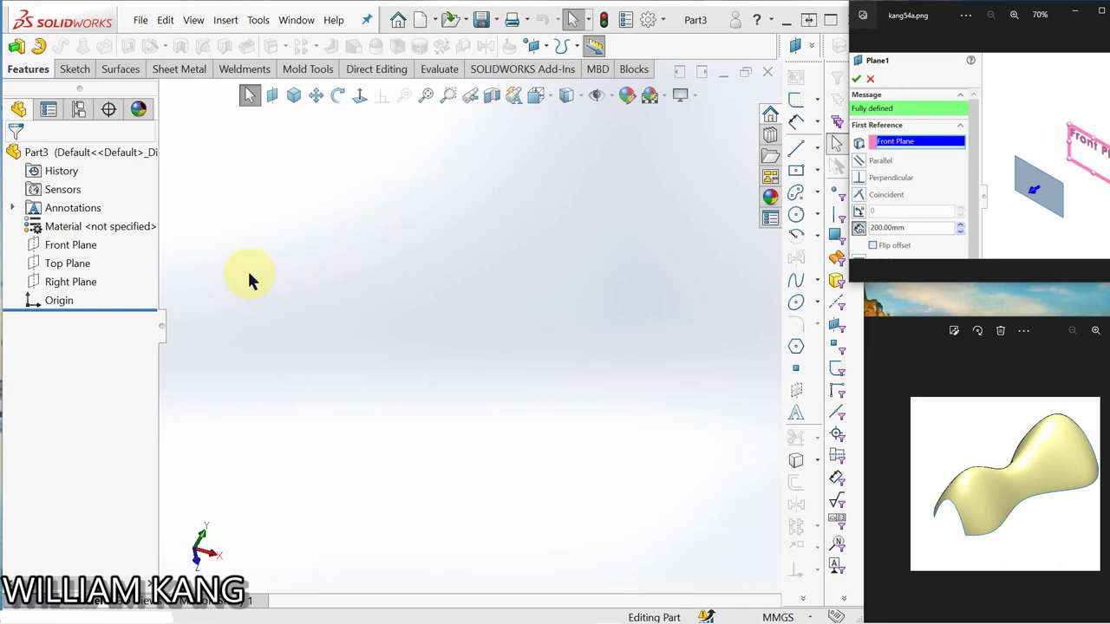
left_click(69, 244)
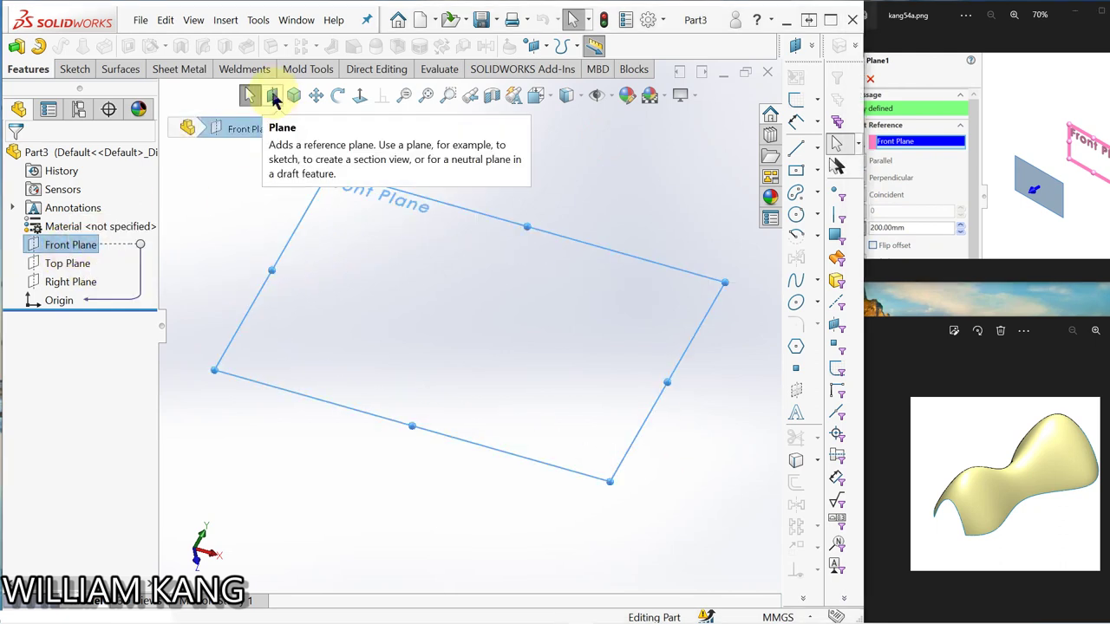
left_click(545, 48)
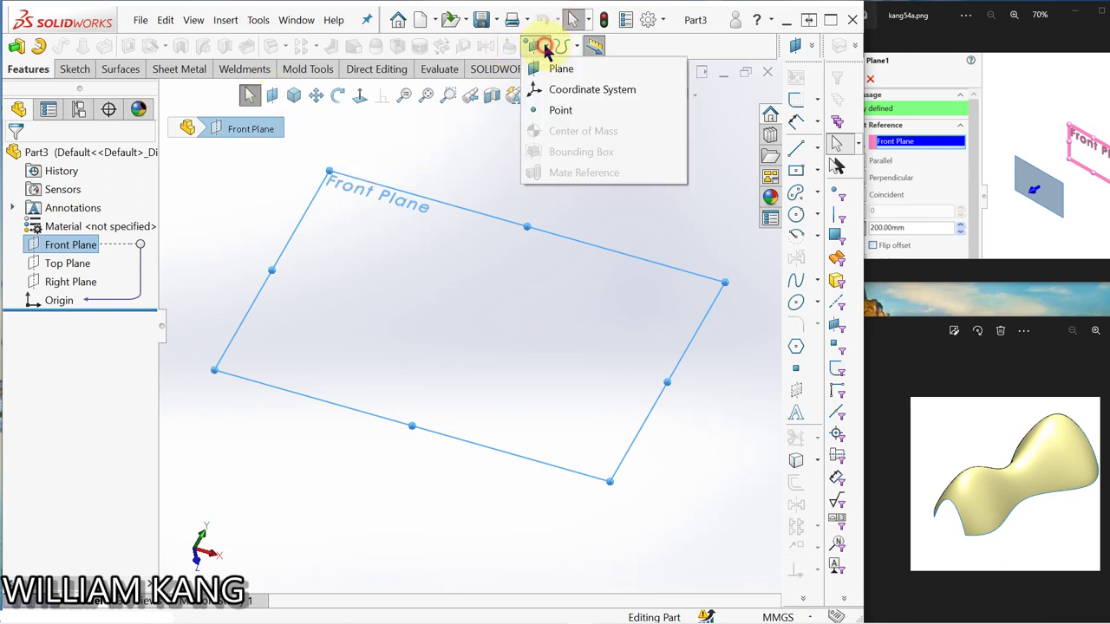
left_click(396, 124)
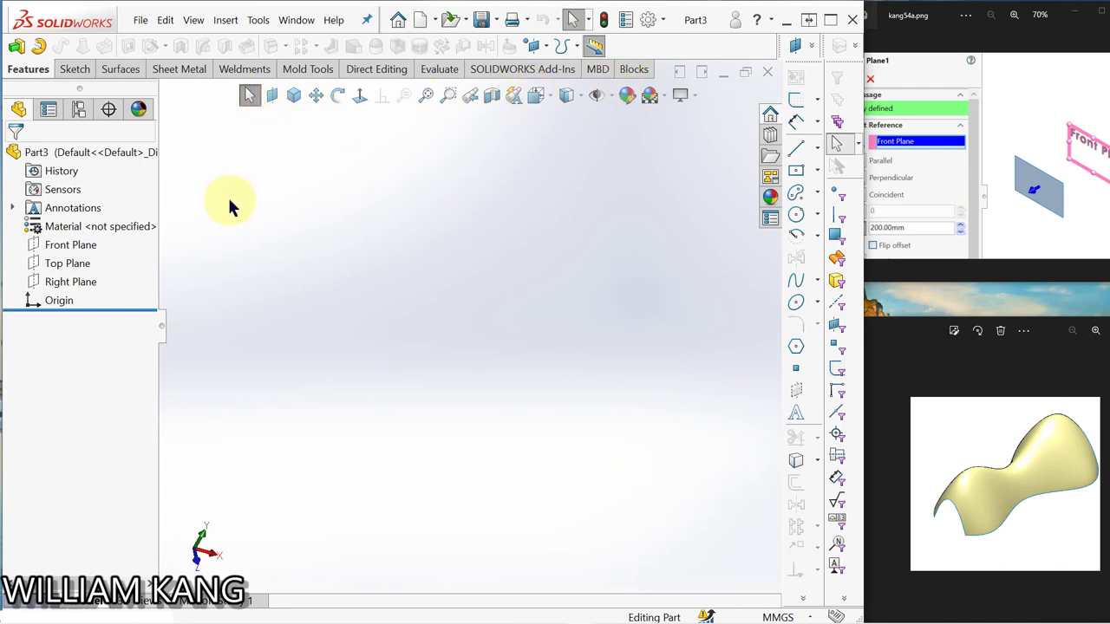
Create a reference plane offset 200 mm in front of the Front Plane, using the isometric view
left_click(78, 245)
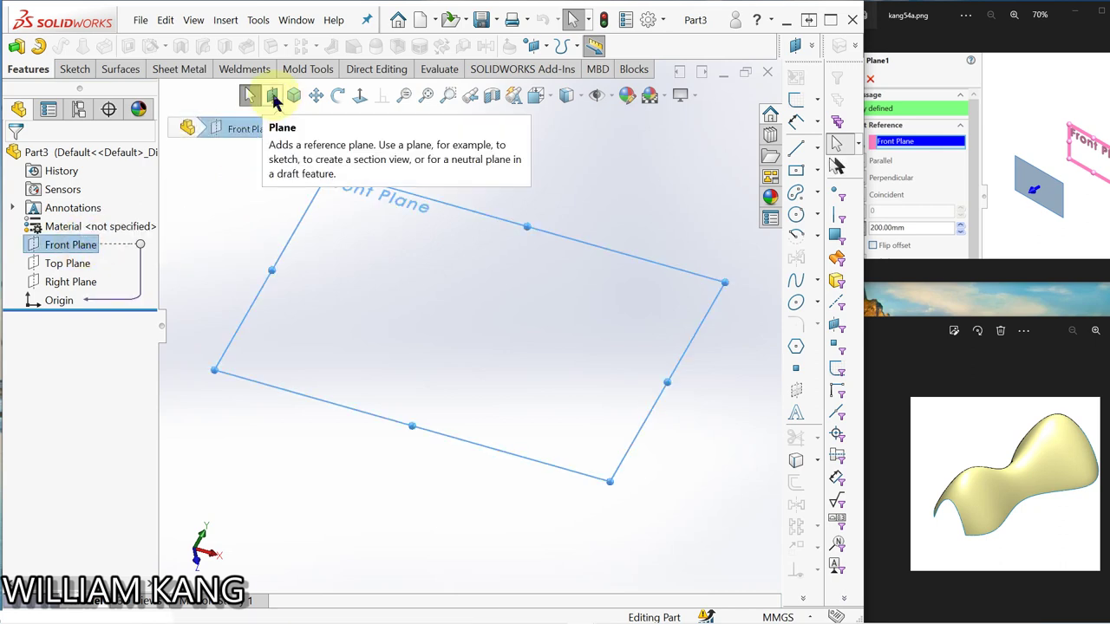
left_click(274, 98)
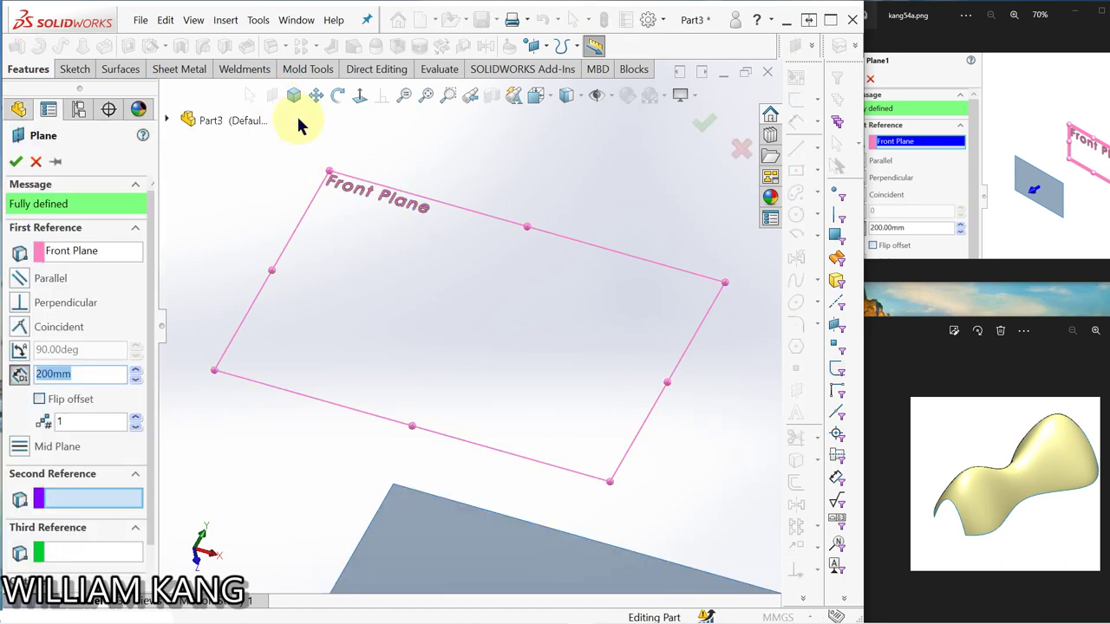
left_click(295, 101)
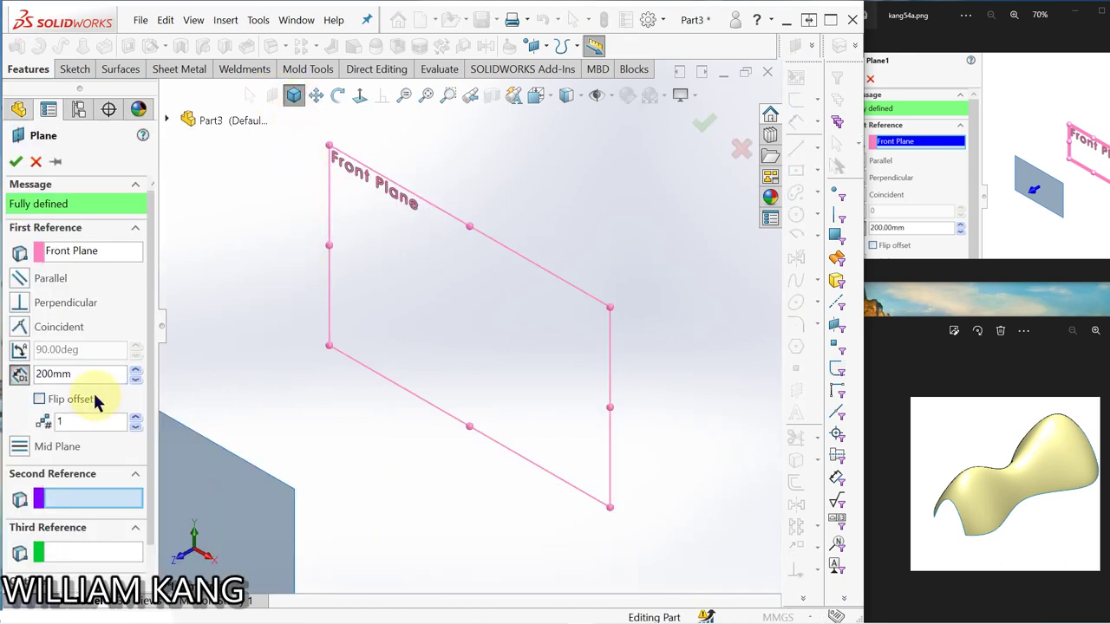
left_click(16, 163)
scroll(292, 379, "up", 5)
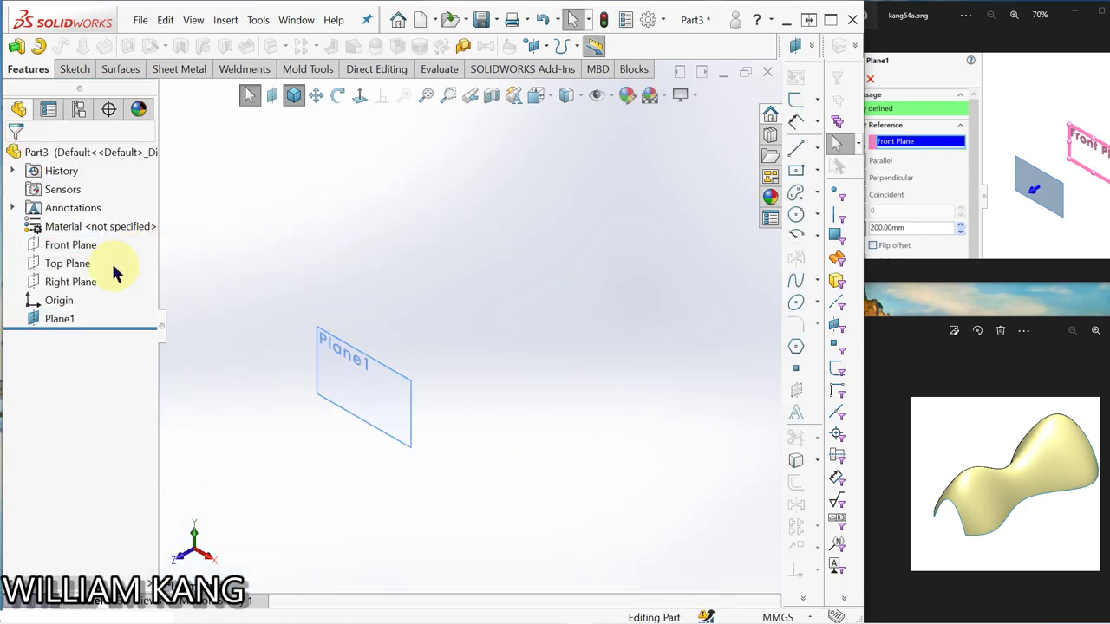
Create a second reference plane offset 200 mm from the Front Plane with the offset flipped to the opposite side
left_click(74, 249)
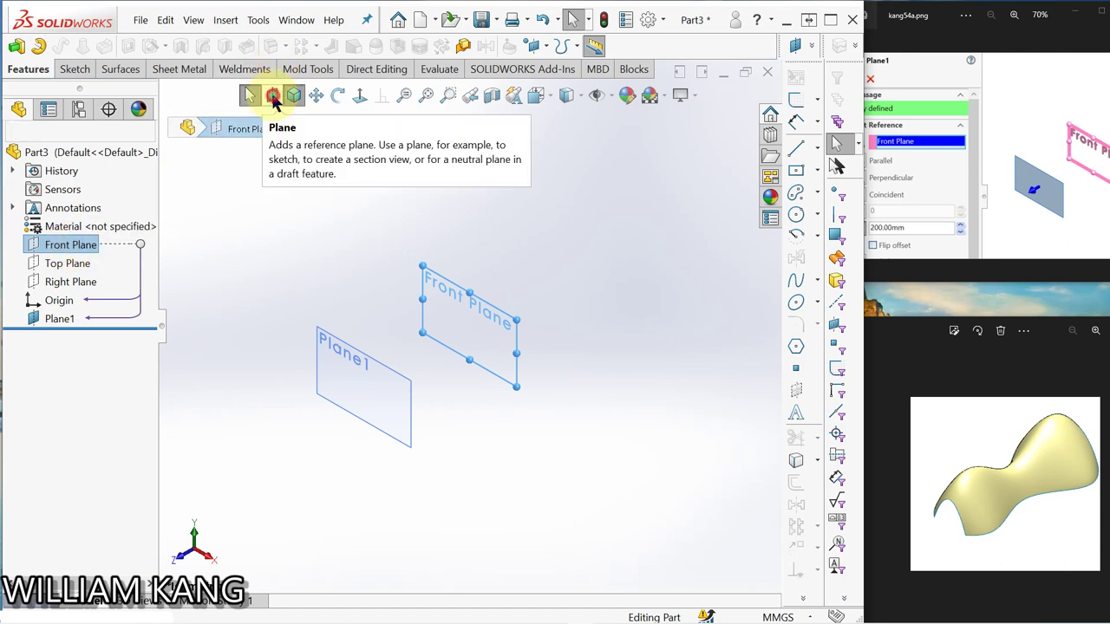
left_click(273, 98)
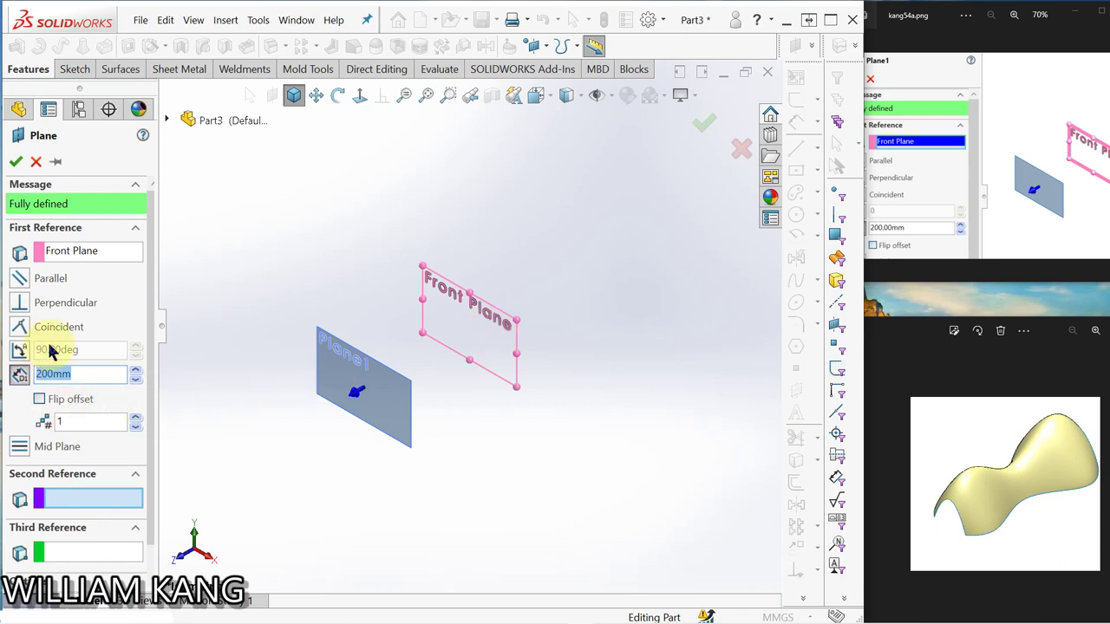
left_click(39, 399)
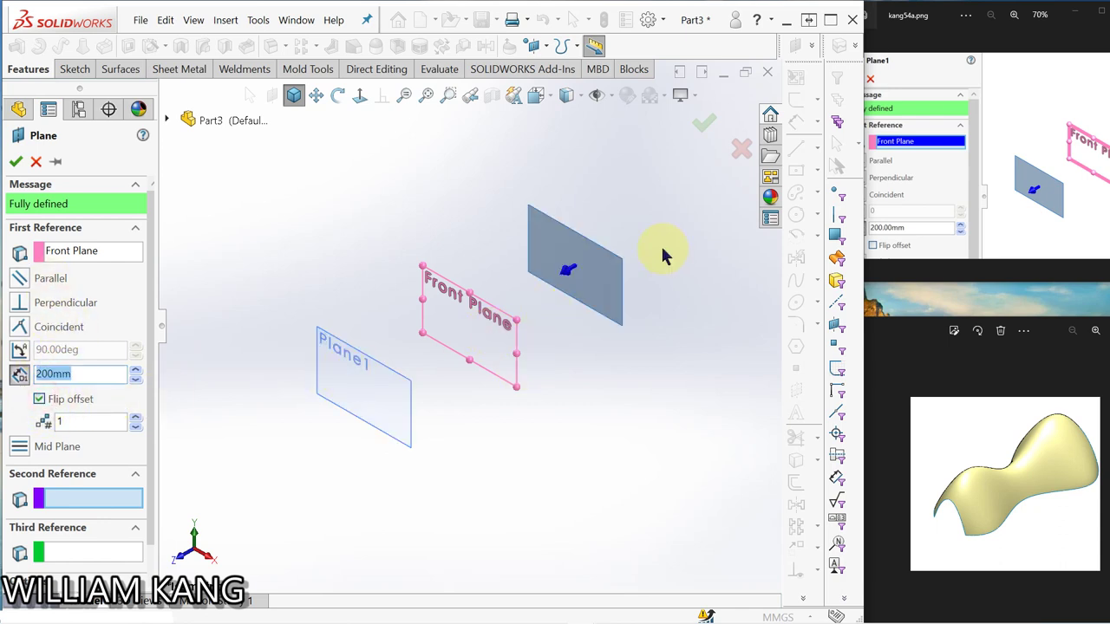
left_click(15, 161)
left_click(255, 249)
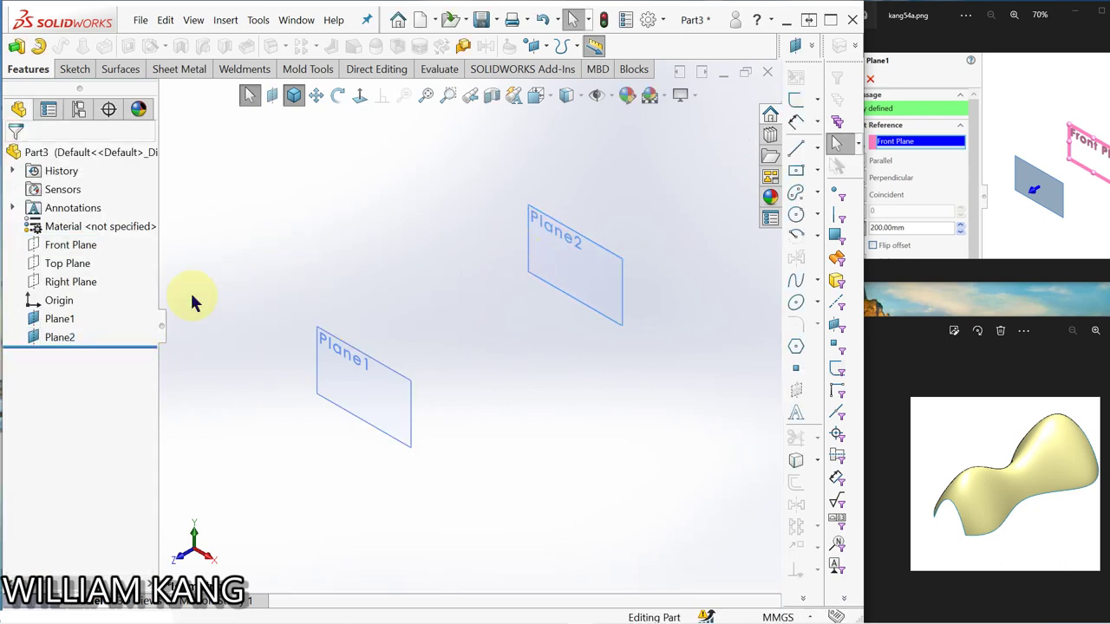
Hide both offset planes, Plane1 and Plane2
left_click(61, 320)
left_click(96, 308)
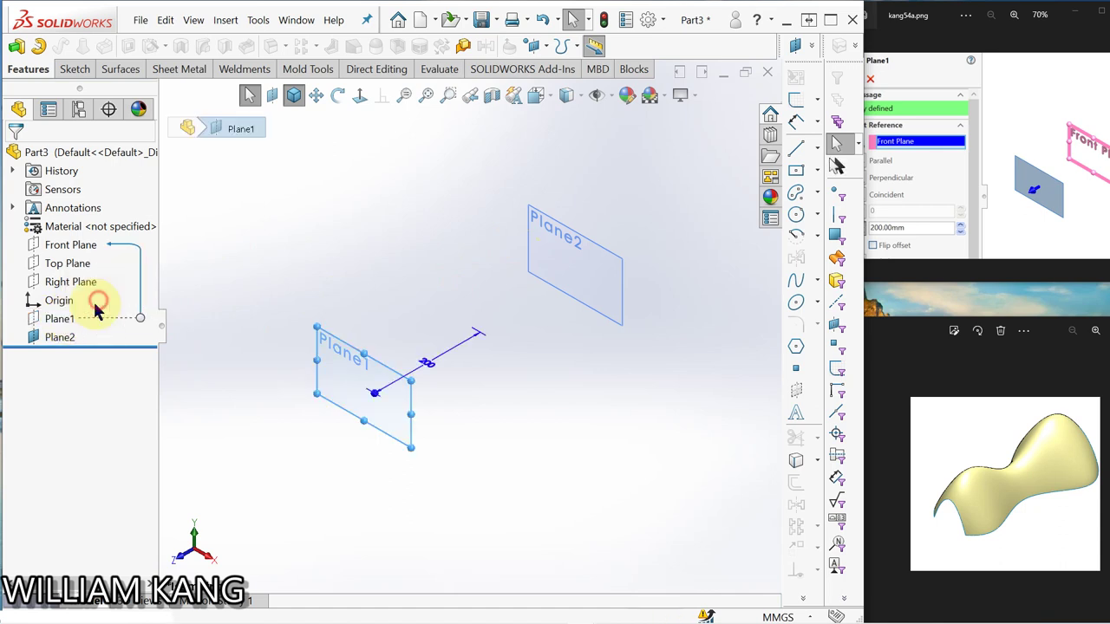
left_click(68, 337)
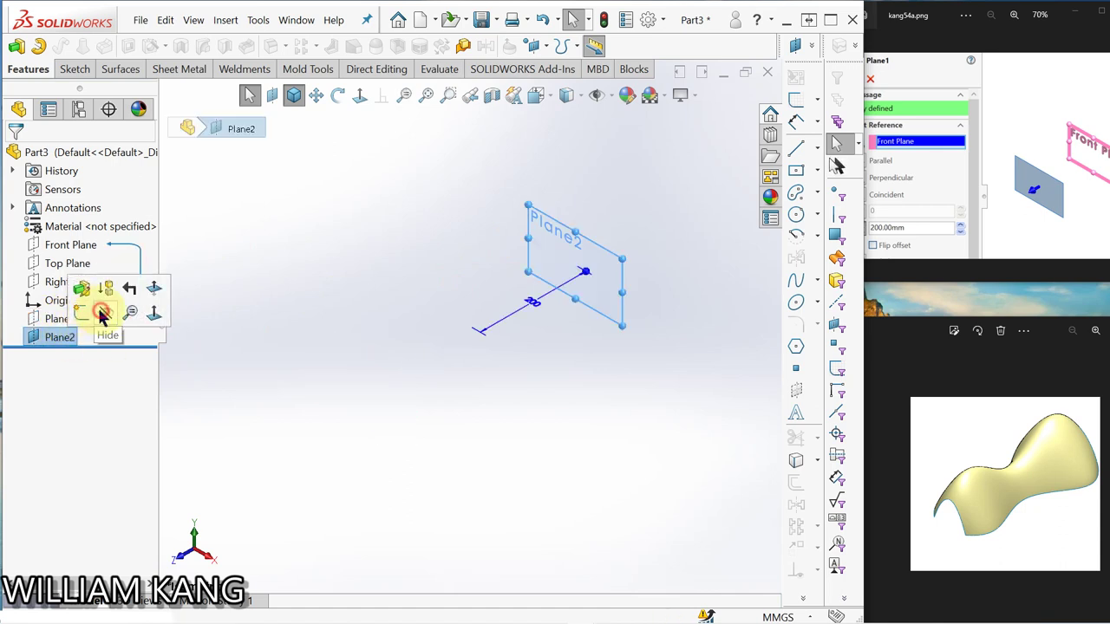
left_click(102, 314)
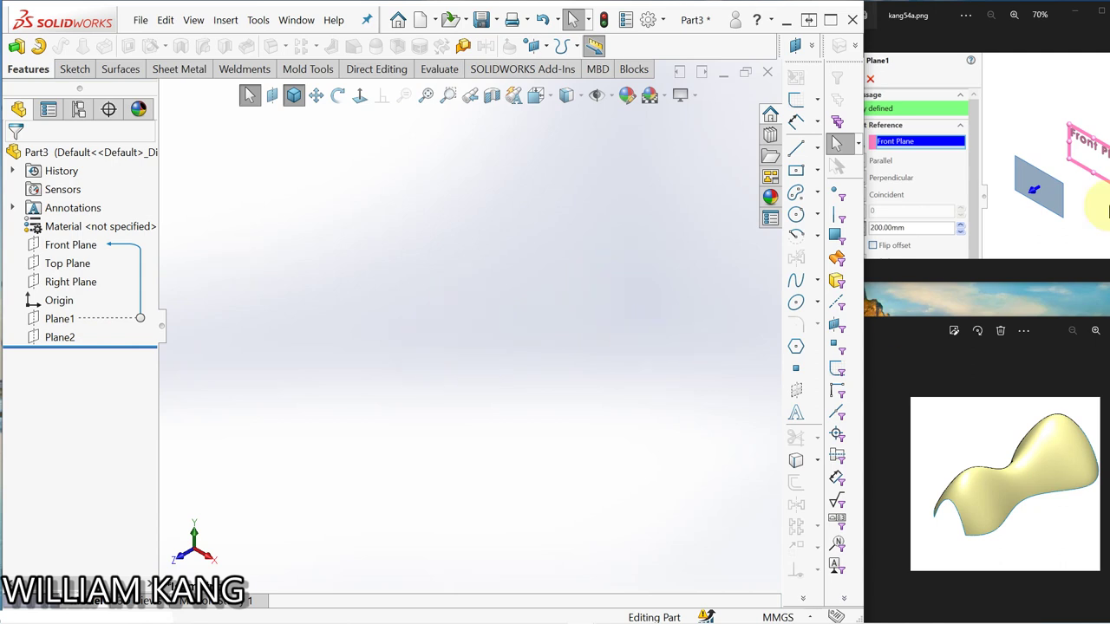
Bring up the kang54c.png reference drawing and start a new sketch on Plane1
left_click(1099, 121)
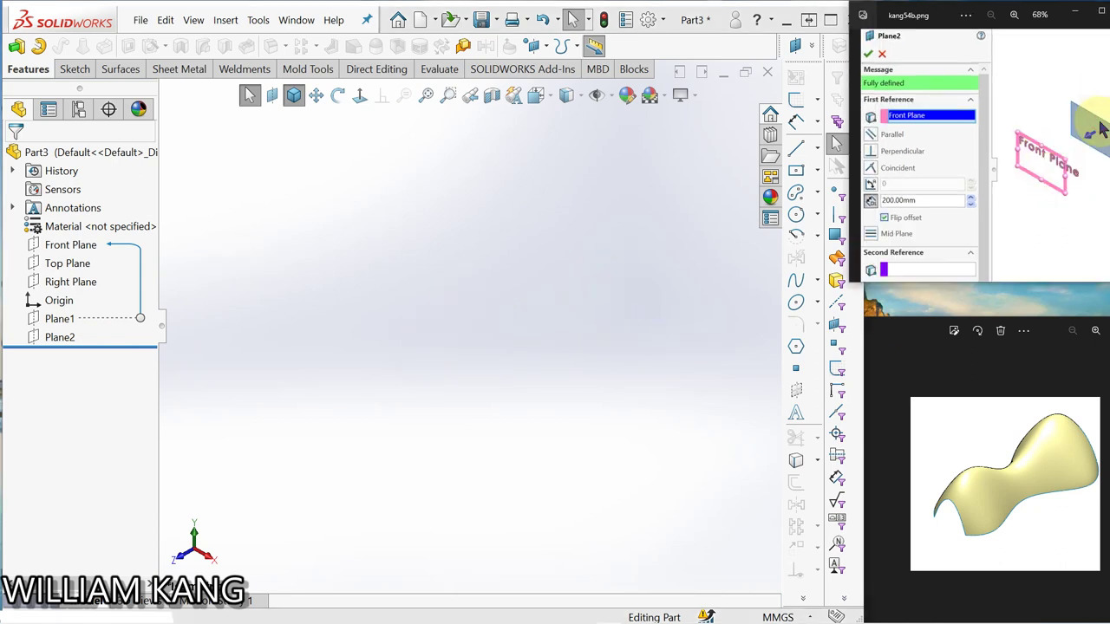
left_click(1091, 174)
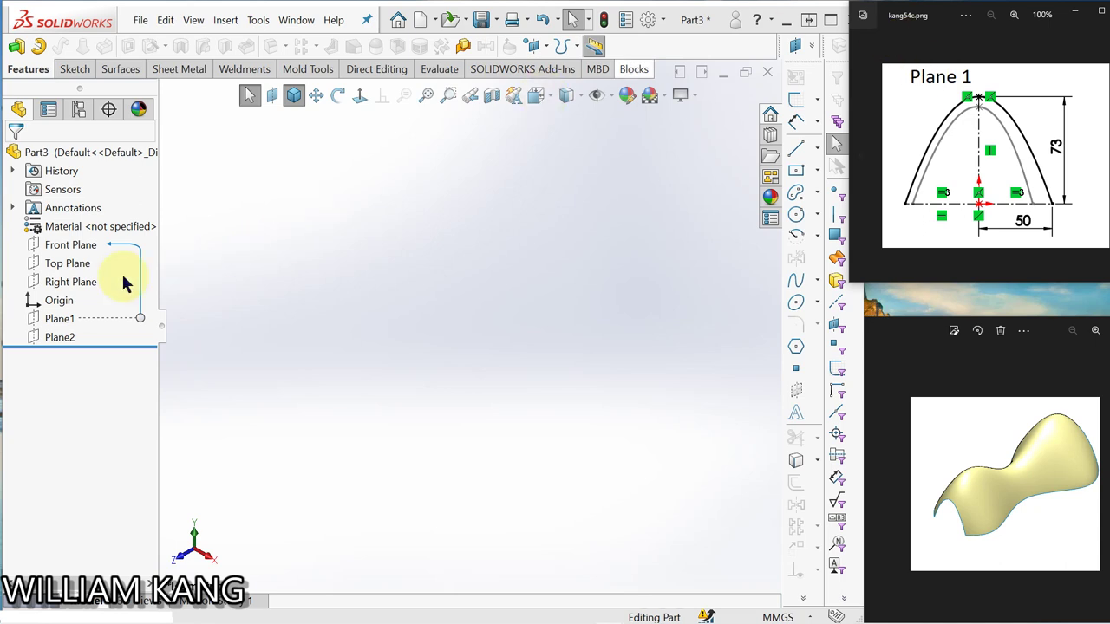
left_click(63, 320)
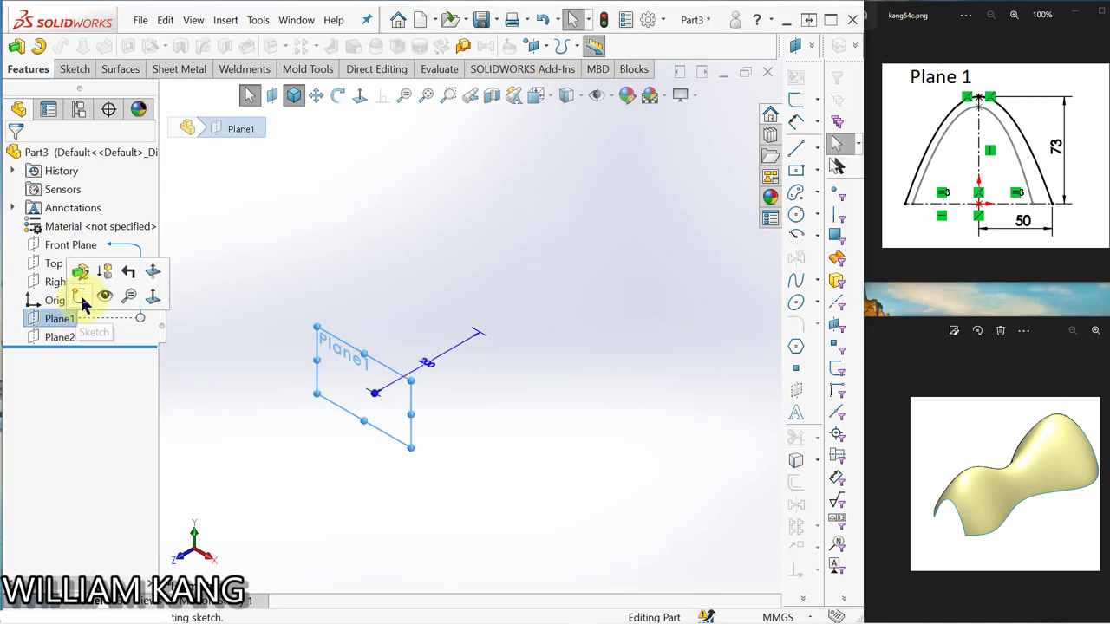
left_click(82, 297)
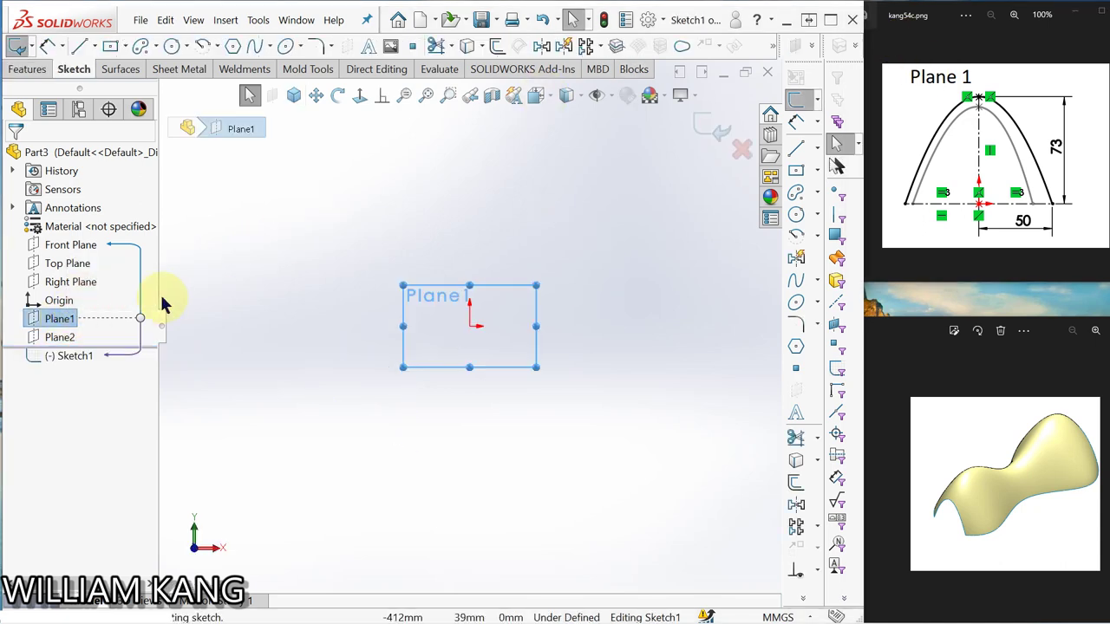
left_click(208, 306)
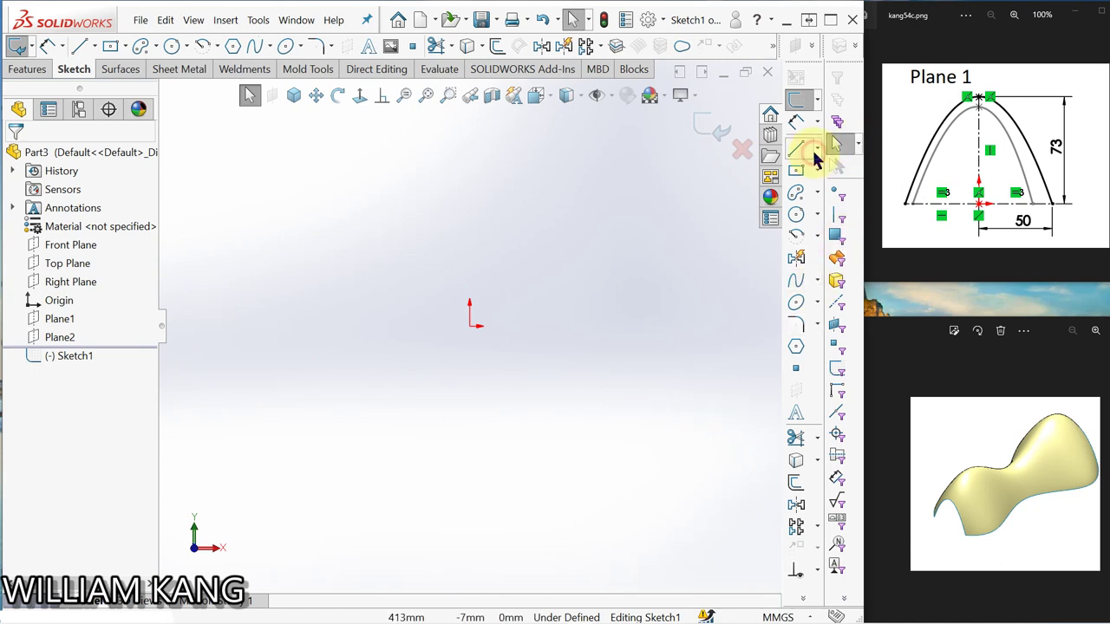
Sketch a vertical centerline about 159 mm long upward from the origin
left_click(814, 155)
left_click(818, 150)
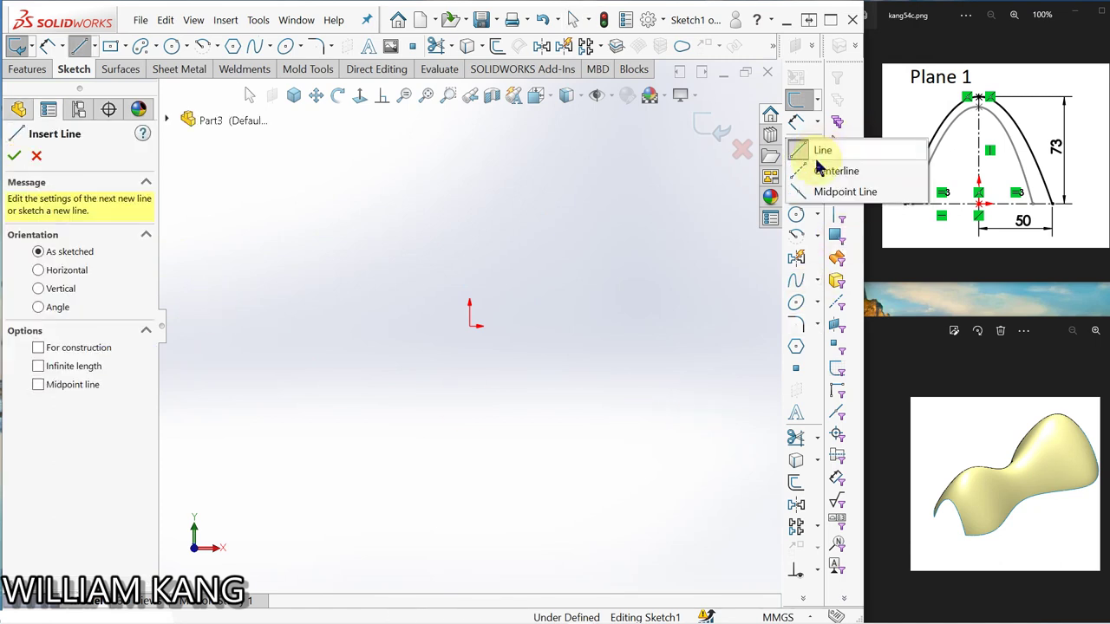
left_click(824, 167)
left_click(469, 326)
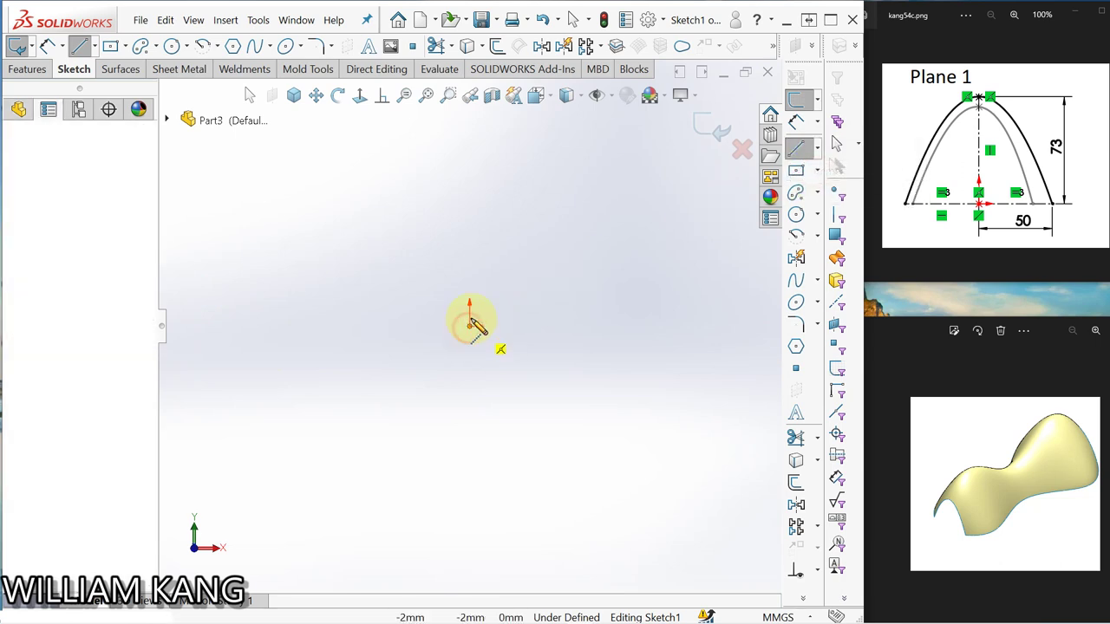
left_click(469, 208)
right_click(470, 208)
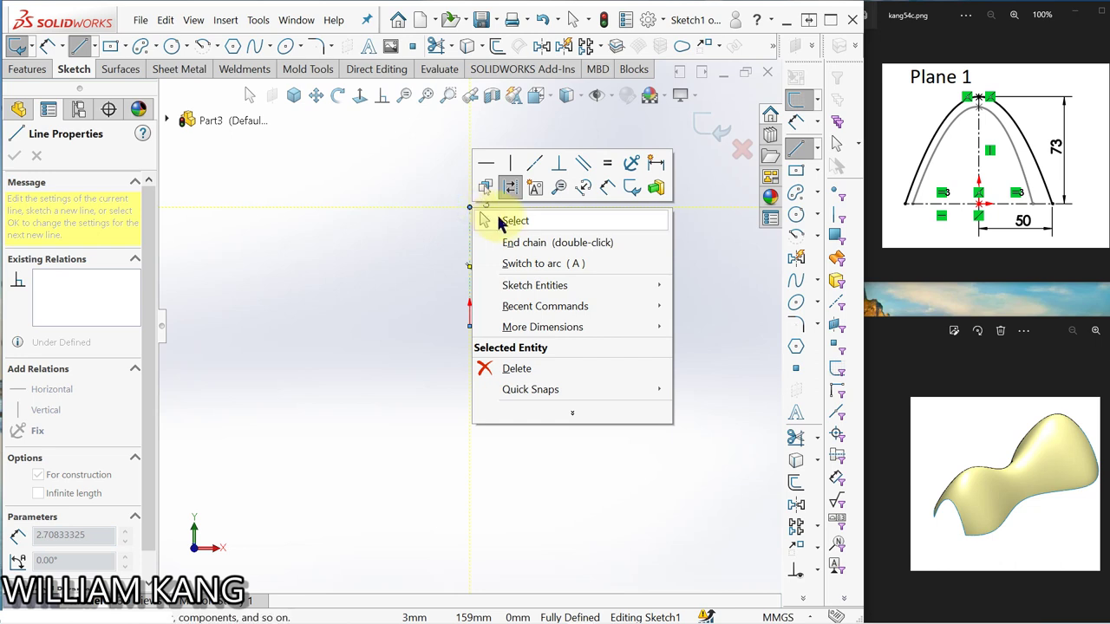
left_click(512, 221)
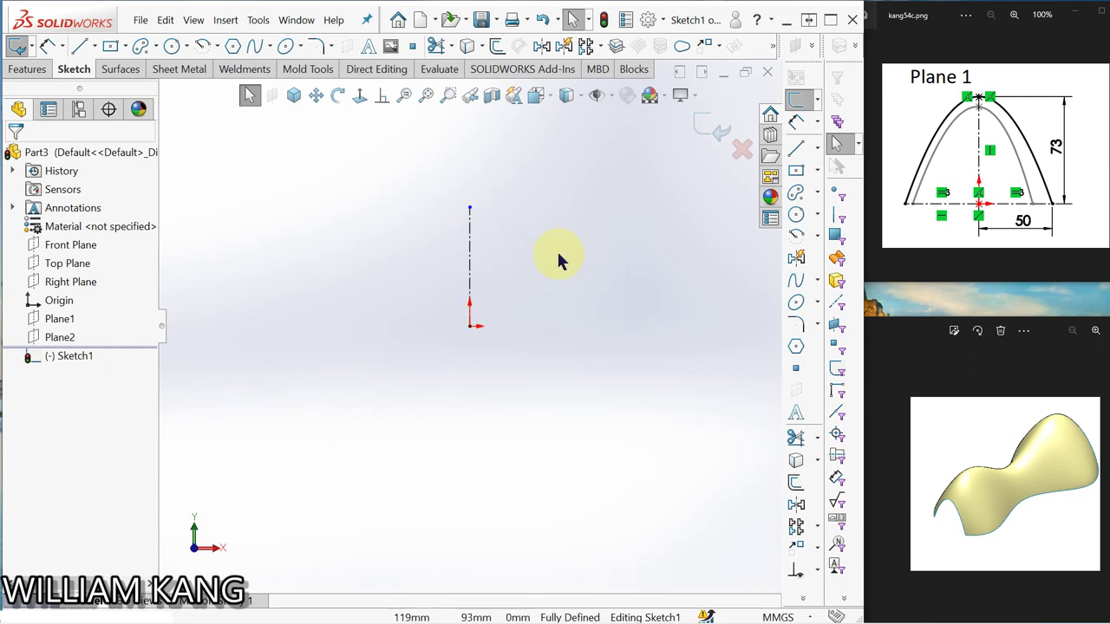
Sketch a horizontal centerline about 232 mm long below the origin
left_click(816, 149)
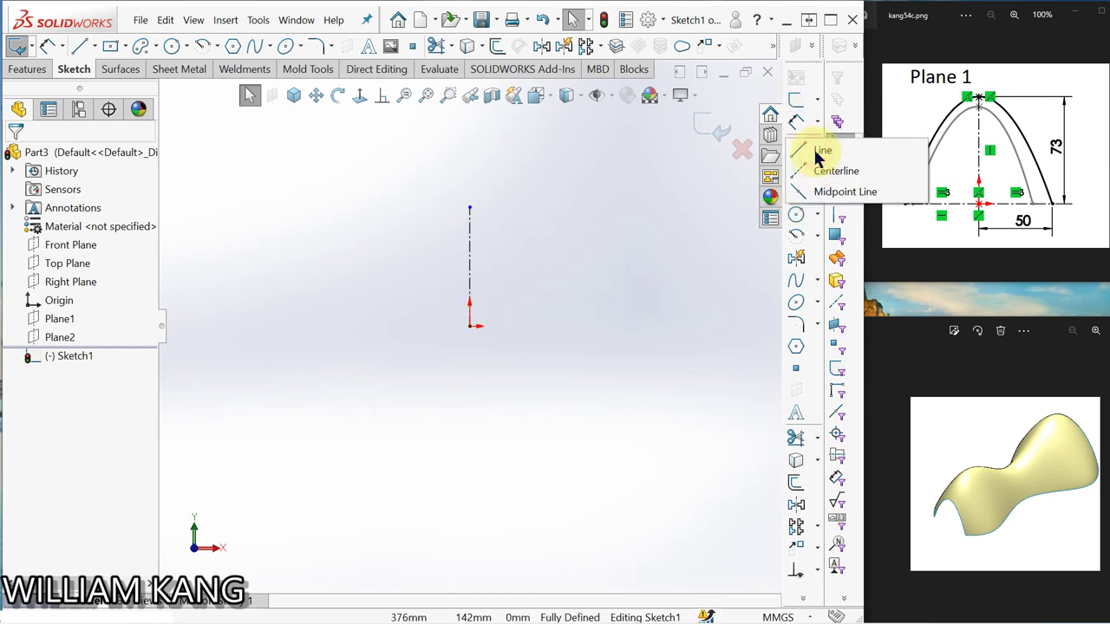
left_click(806, 179)
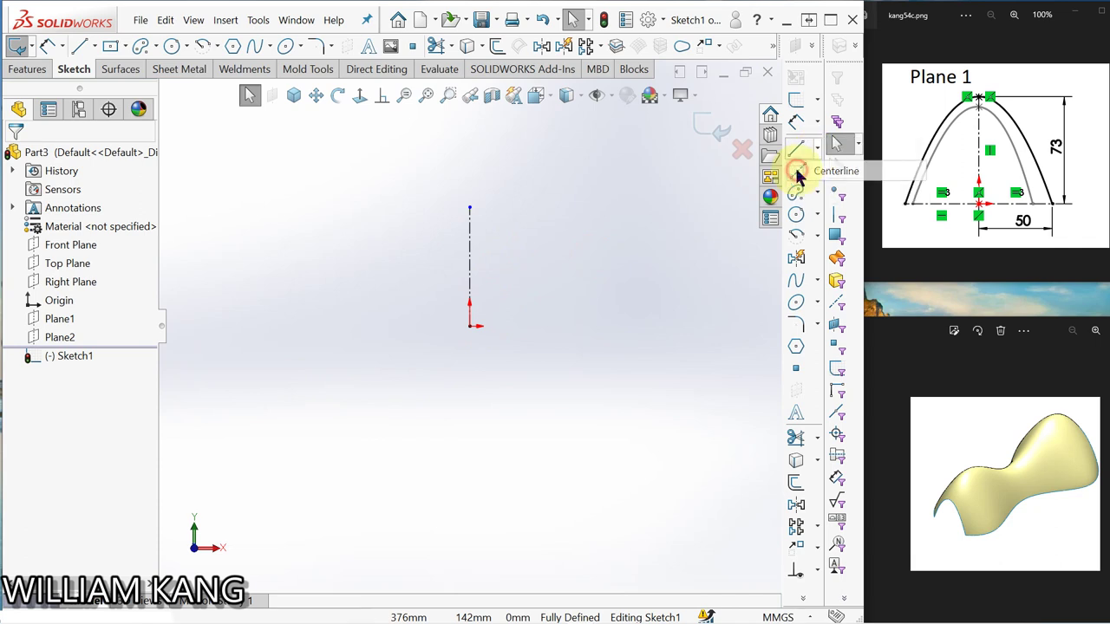
left_click(399, 417)
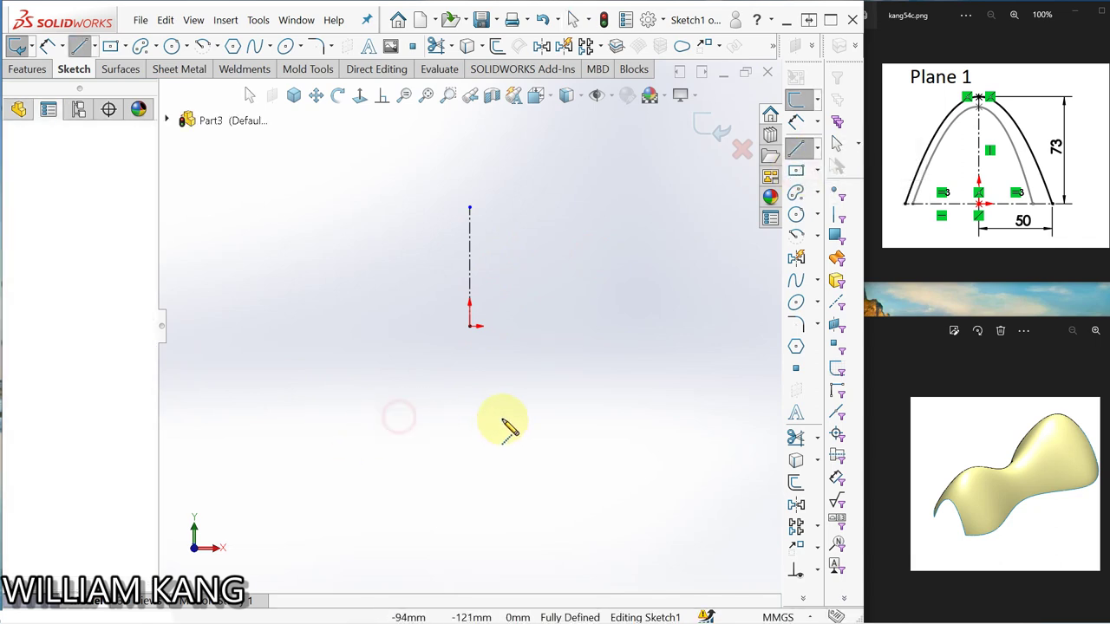
left_click(573, 416)
right_click(599, 398)
left_click(640, 401)
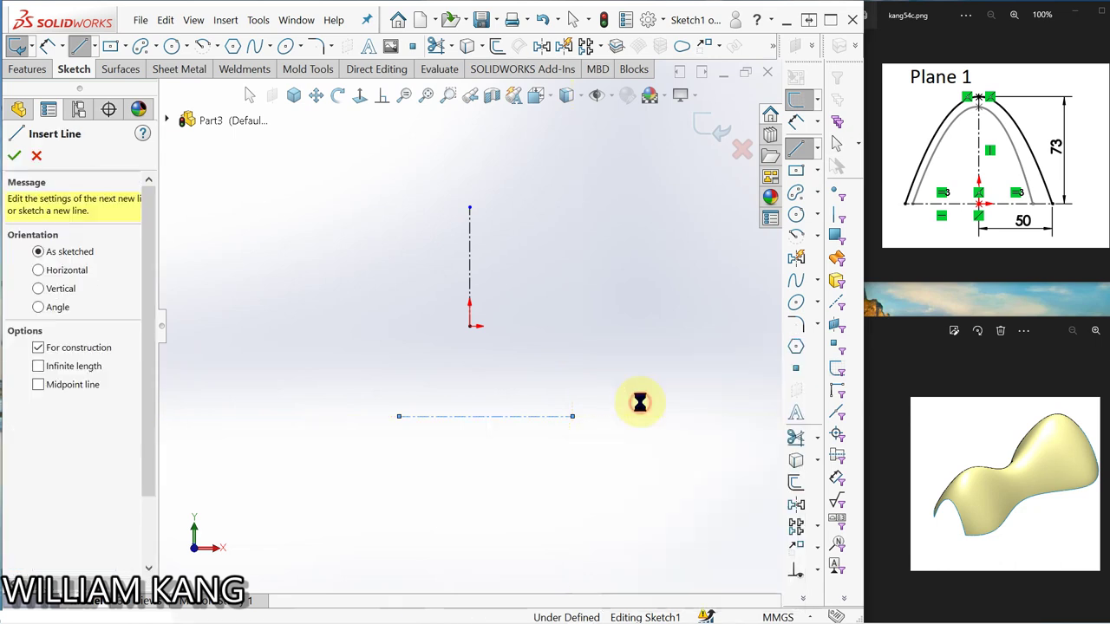
Make the midpoint of the horizontal centerline coincident with the origin
left_click(486, 418)
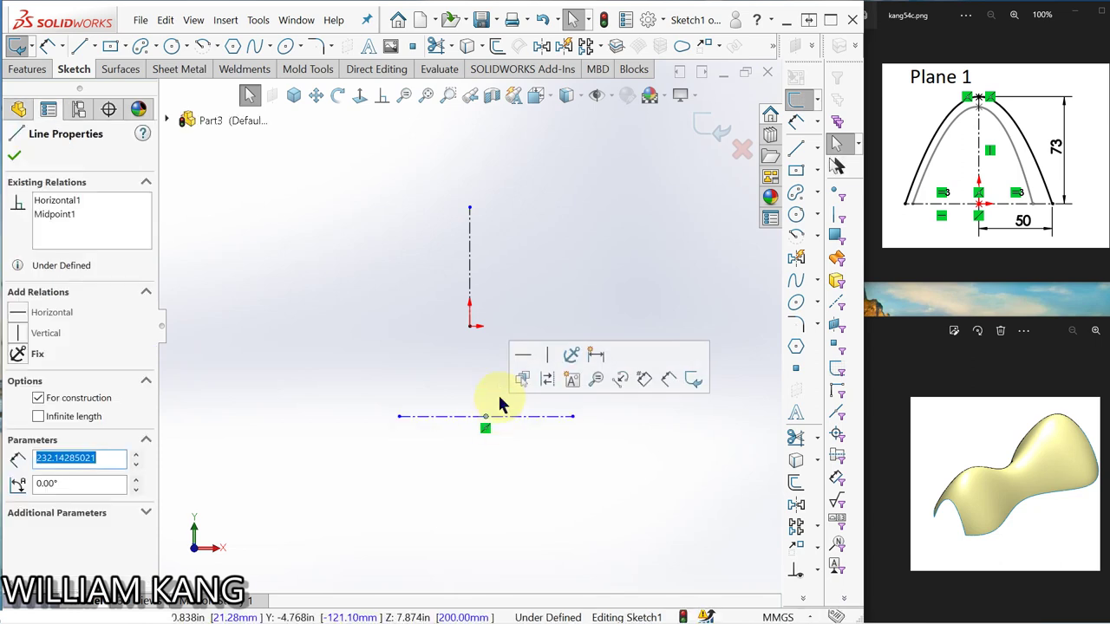
left_click(471, 330)
left_click(471, 324, "ctrl")
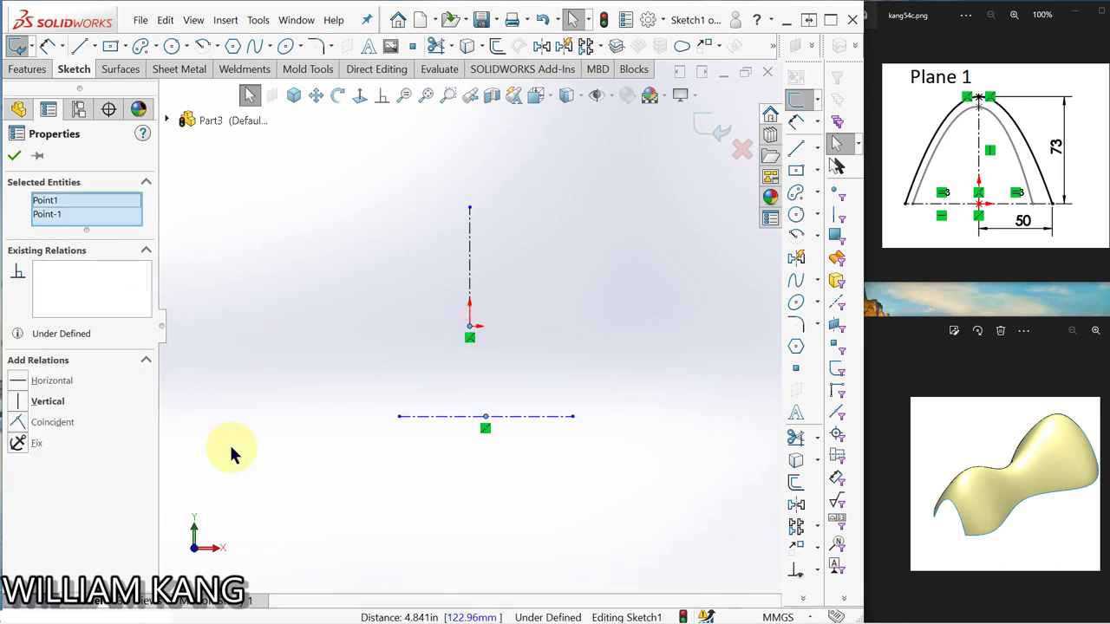
left_click(20, 422)
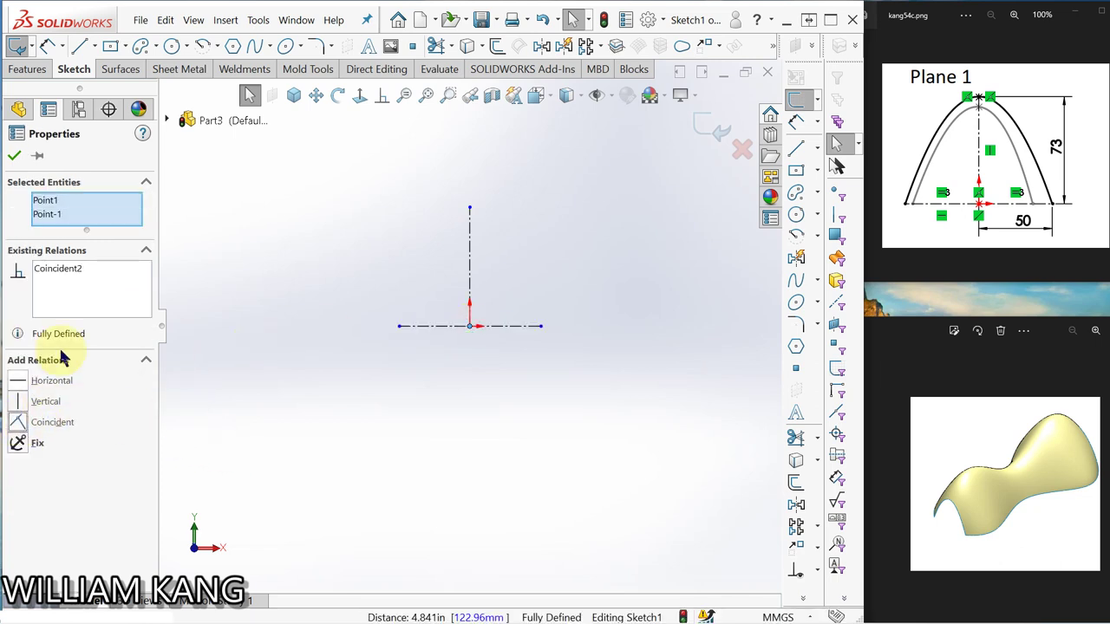
left_click(15, 157)
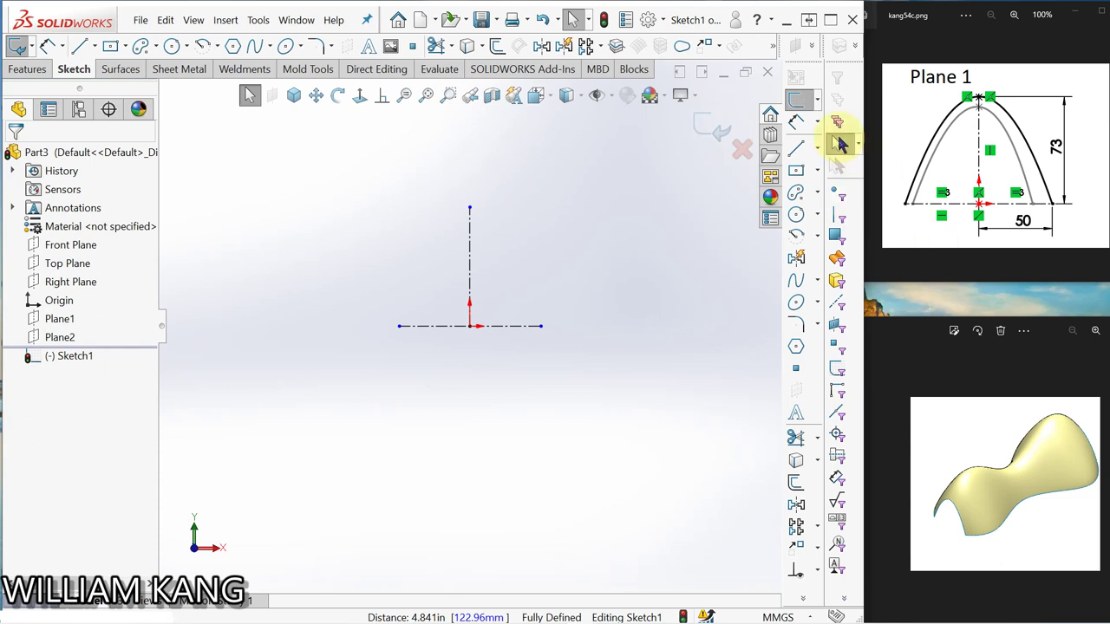
Dimension the distance from the origin to the right end of the horizontal centerline as 50 mm
left_click(796, 122)
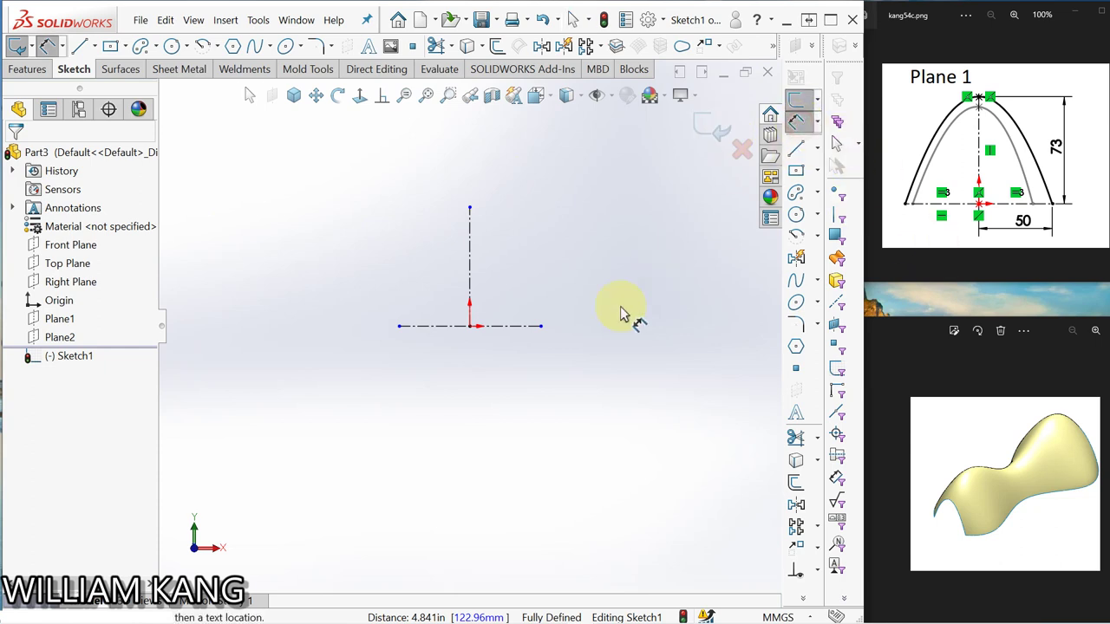
left_click(470, 327)
left_click(540, 326)
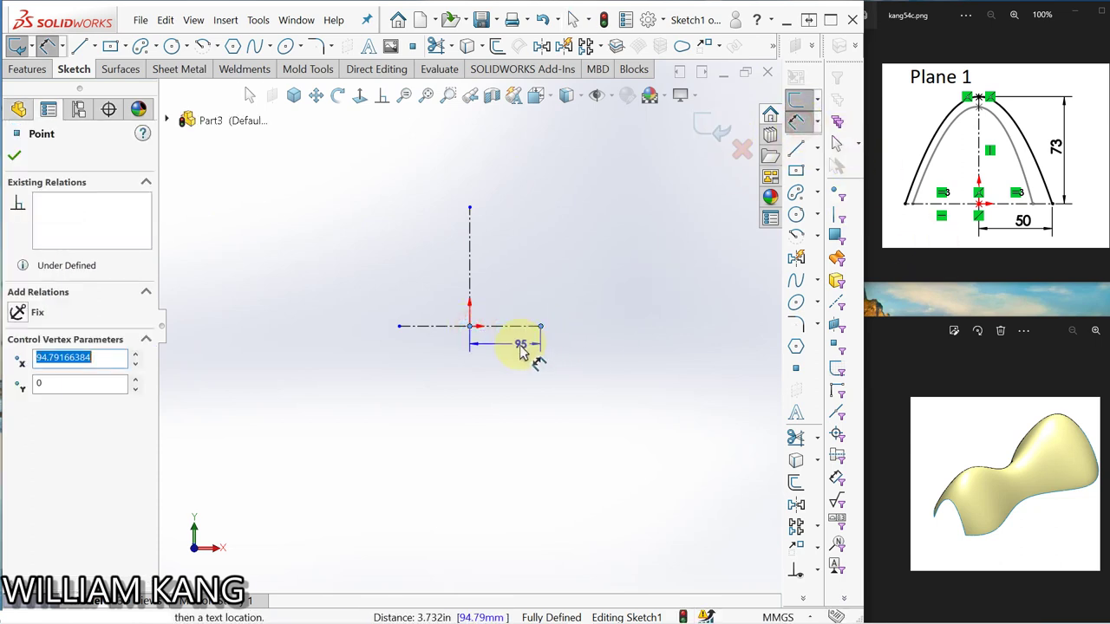
left_click(498, 351)
type("50")
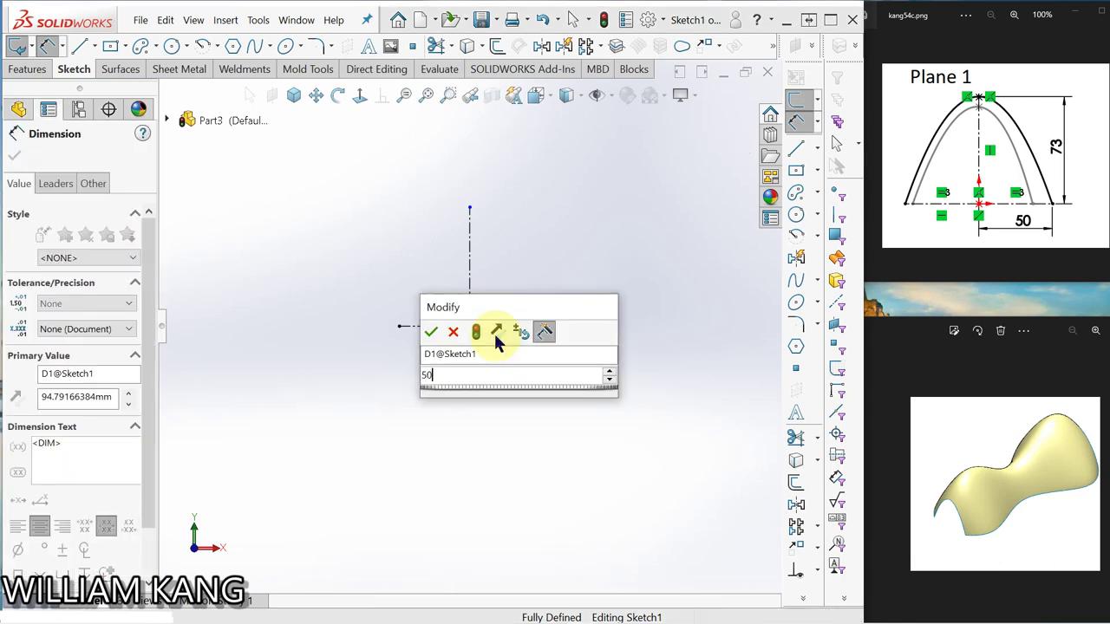
key("Return")
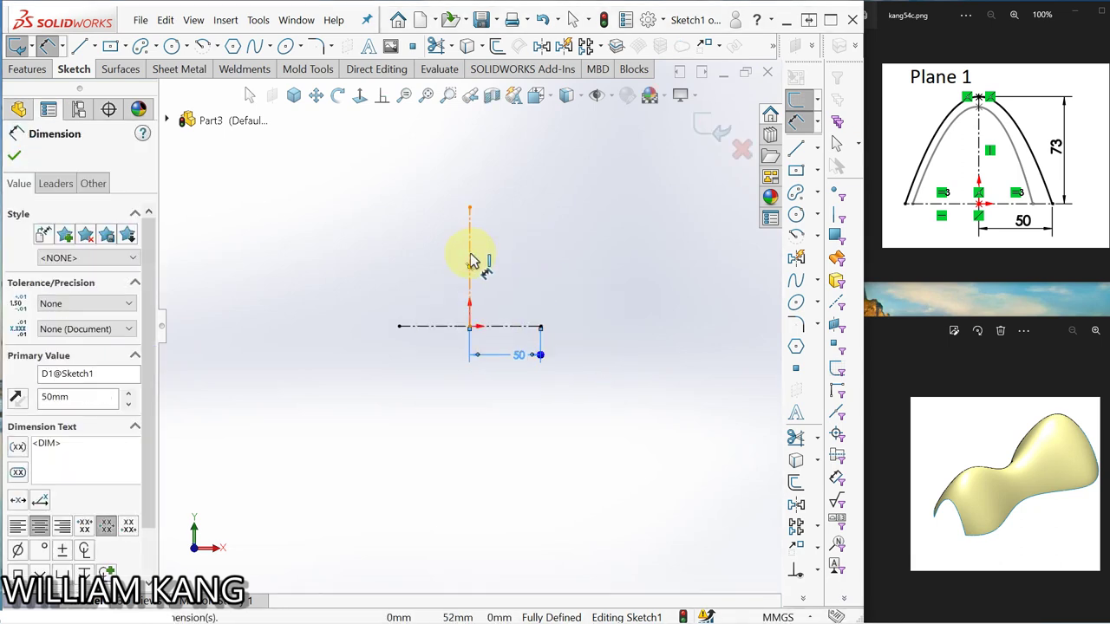
Dimension the vertical centerline's height as 73 mm
left_click(619, 268)
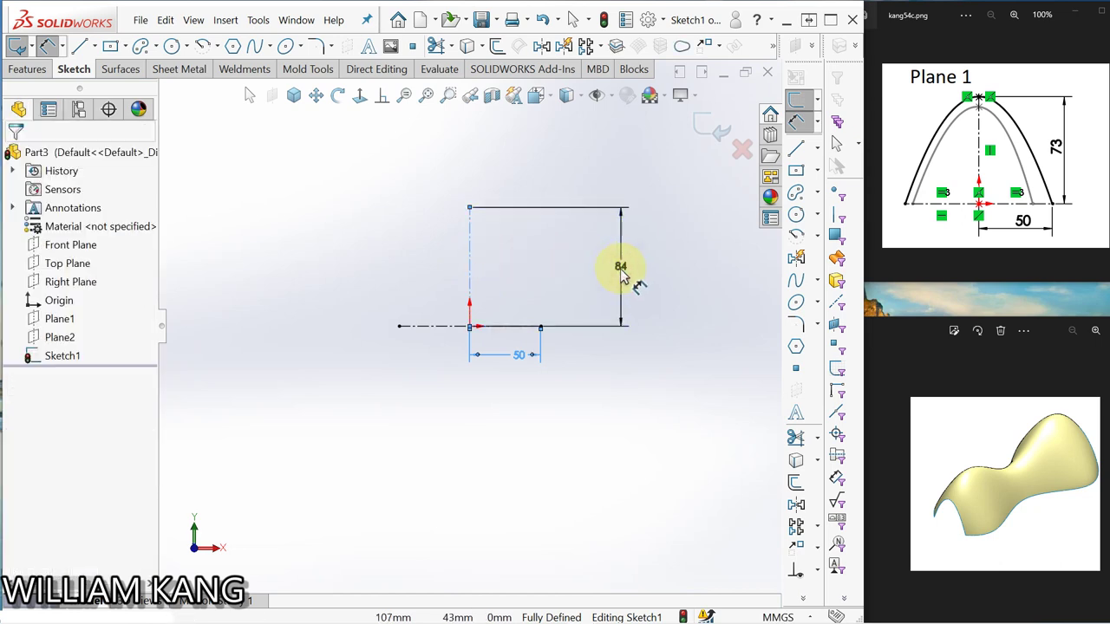
type("73")
key("Return")
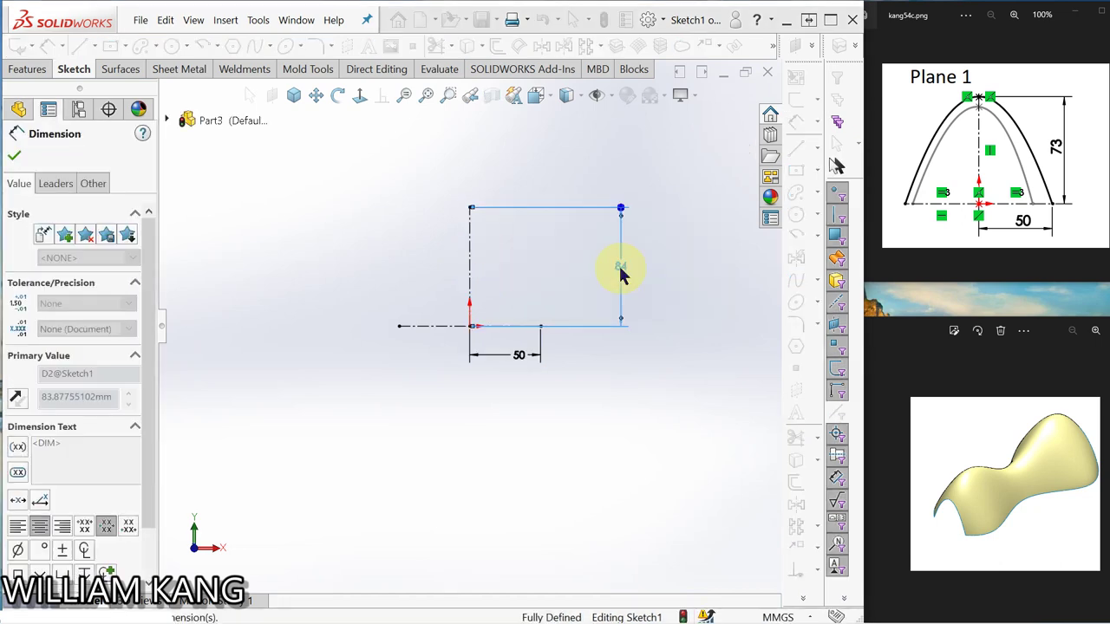
left_click(596, 406)
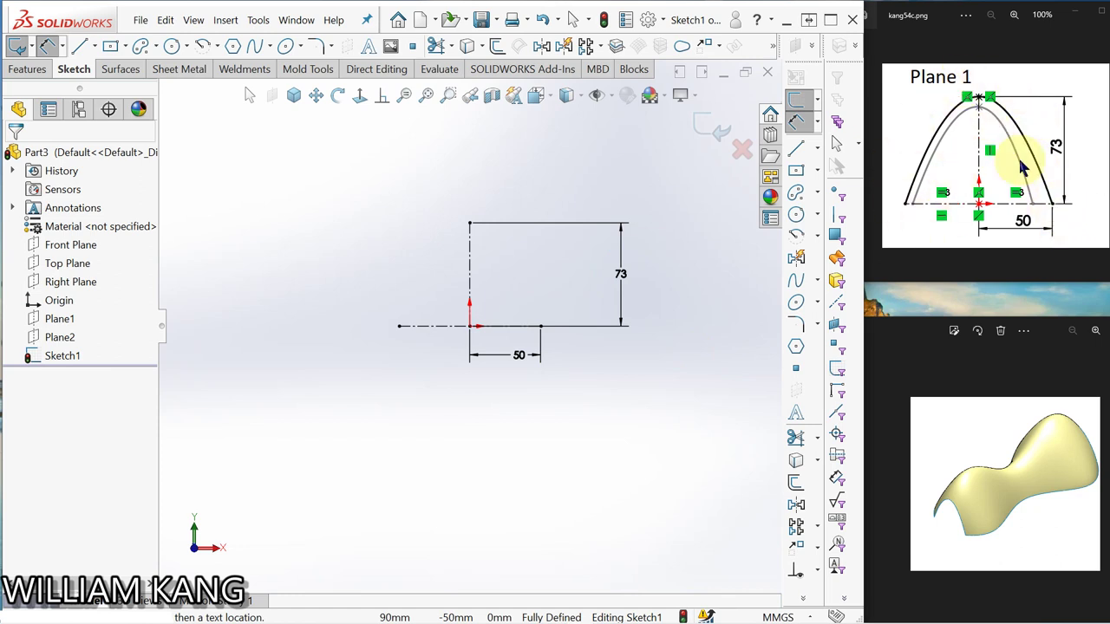
Draw a spline from the base centerline's right end through the vertical centerline's upper end to the left end, and exit the sketch
left_click(800, 287)
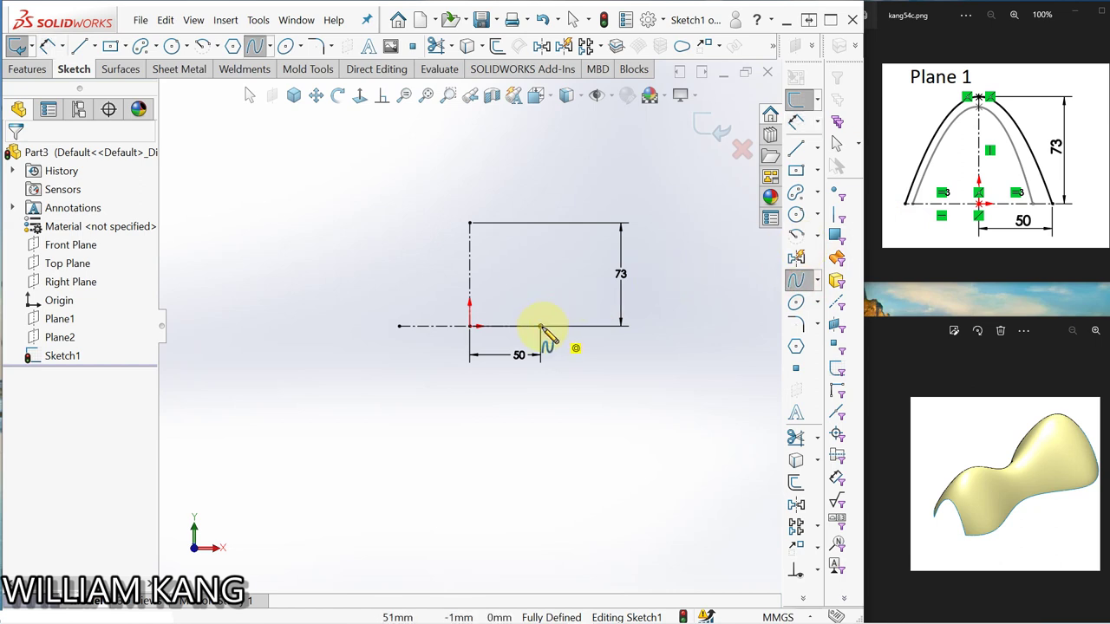
left_click(469, 224)
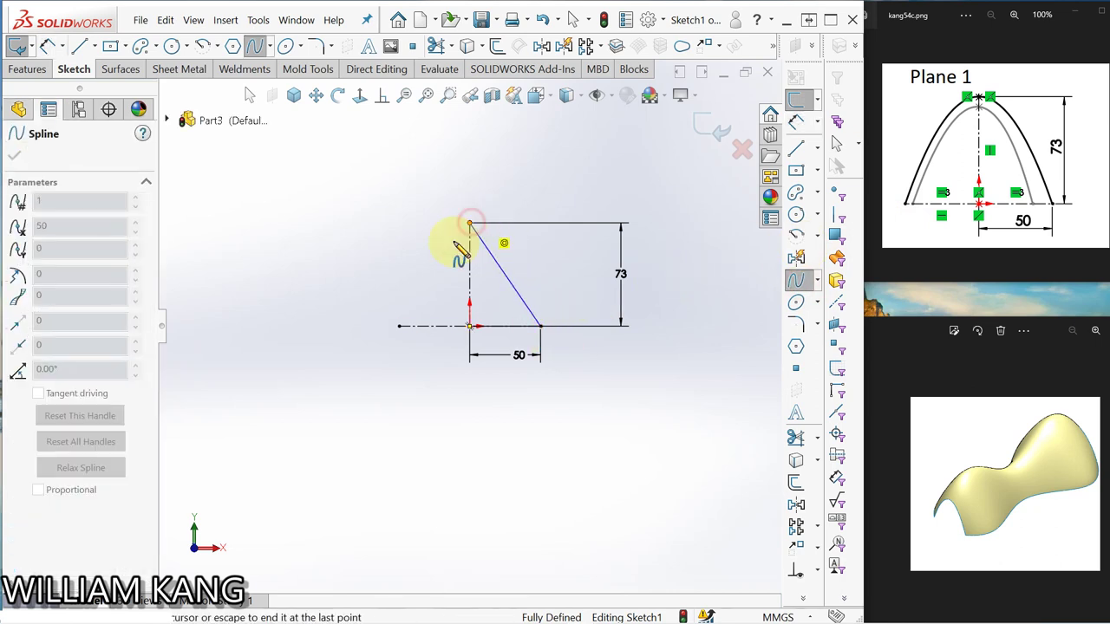
left_click(398, 326)
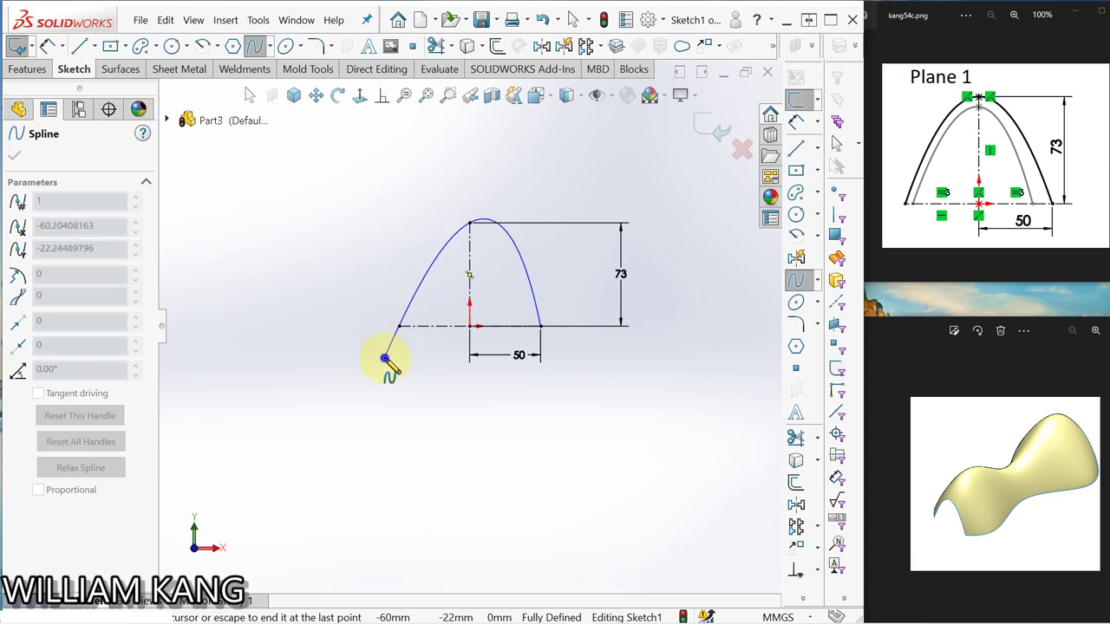
right_click(384, 359)
left_click(421, 367)
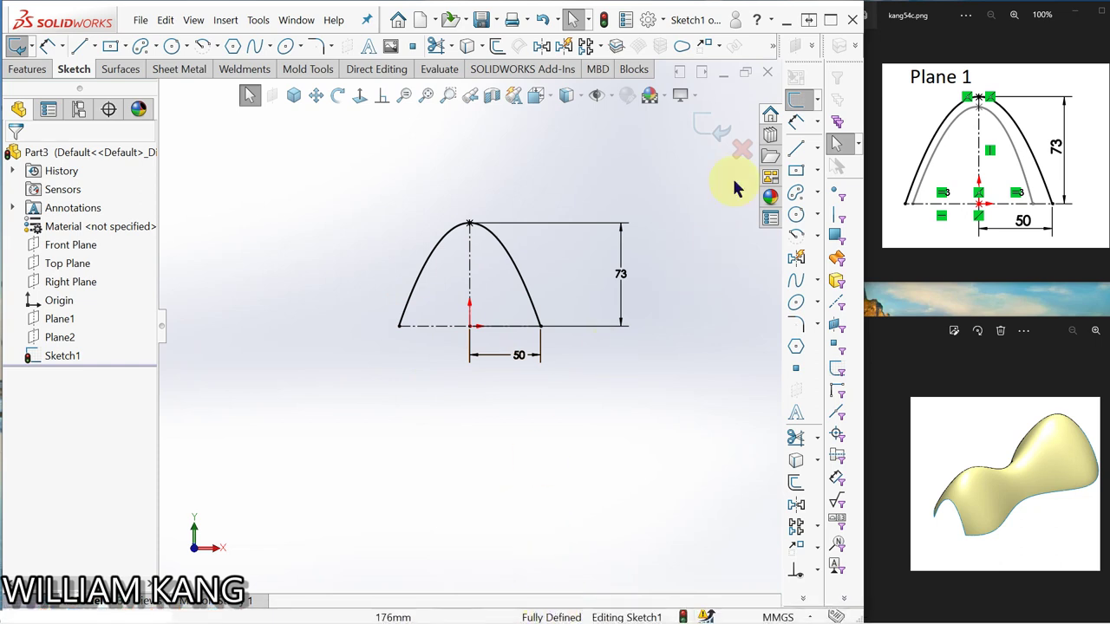
left_click(719, 130)
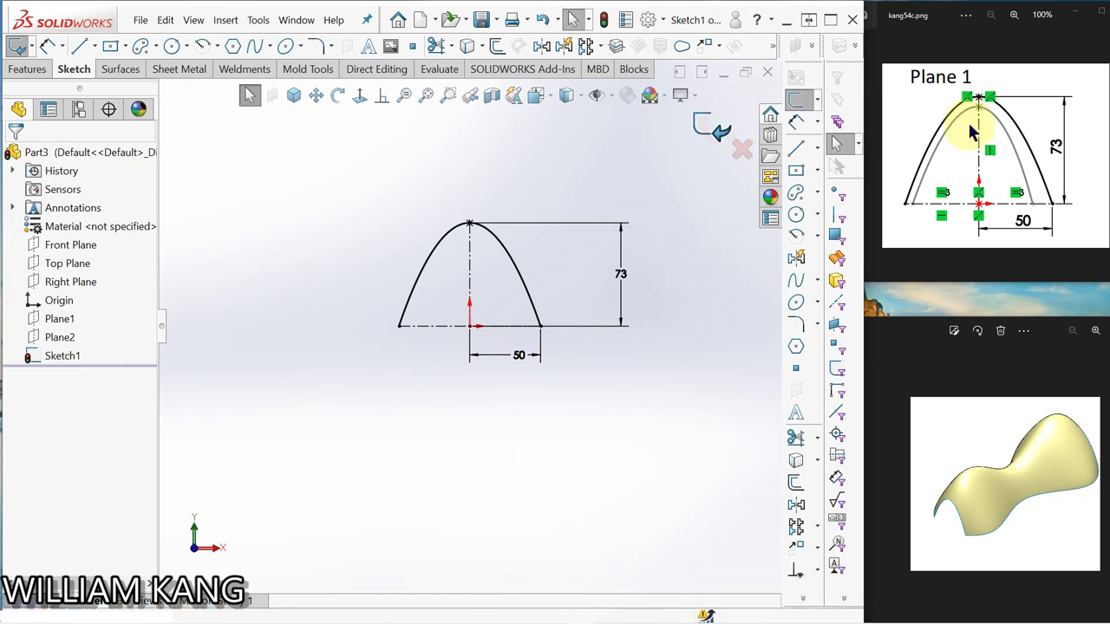
Bring up the kang54d.png reference drawing and start a new sketch on the Front Plane
left_click(1084, 153)
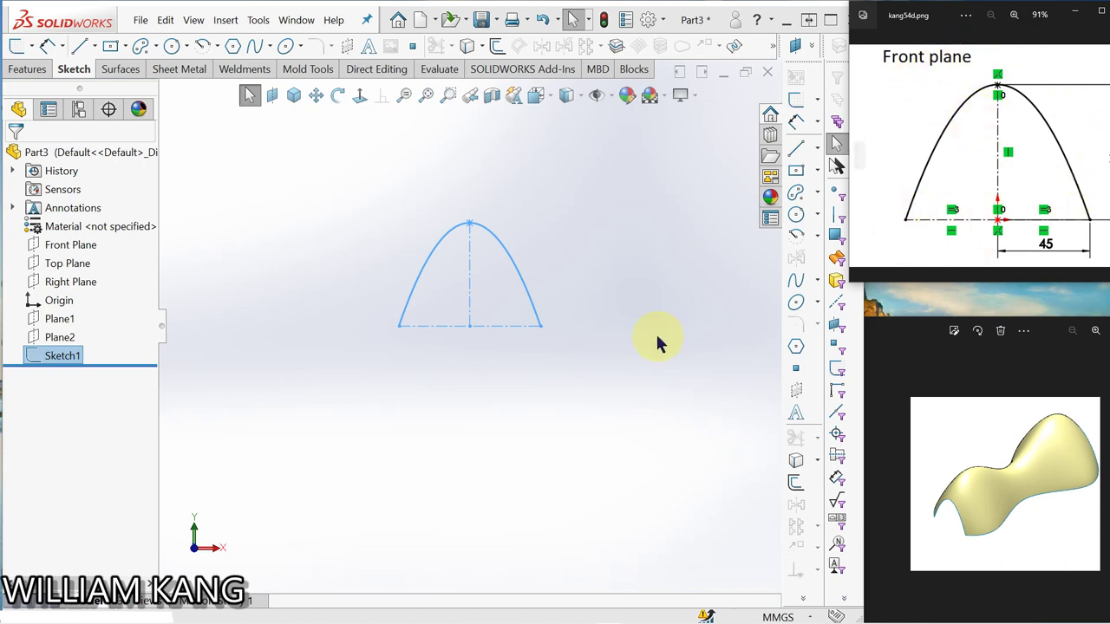
left_click(208, 302)
left_click(69, 248)
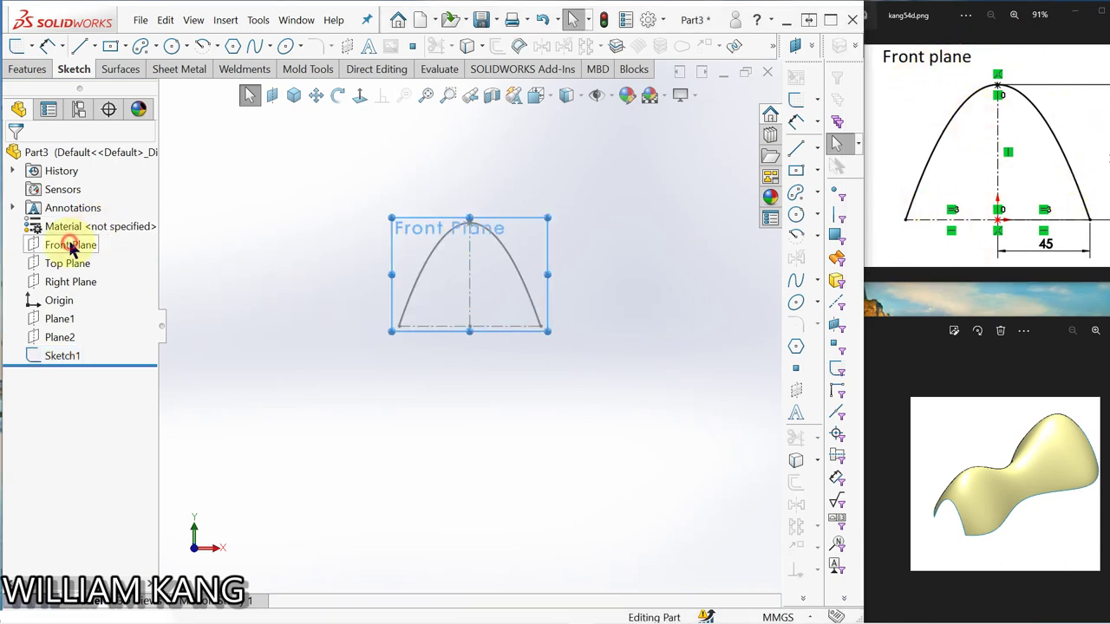
left_click(82, 223)
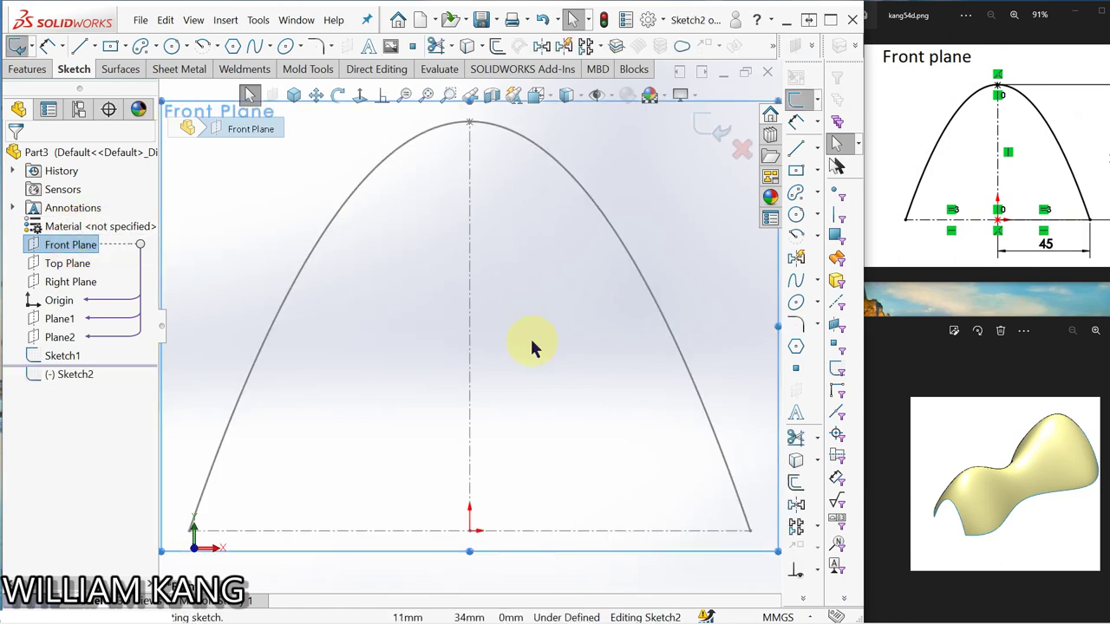
Sketch a vertical centerline about 84 mm long from the origin to above the Plane1 profile's peak
scroll(531, 343, "down", 3)
scroll(533, 345, "up", 3)
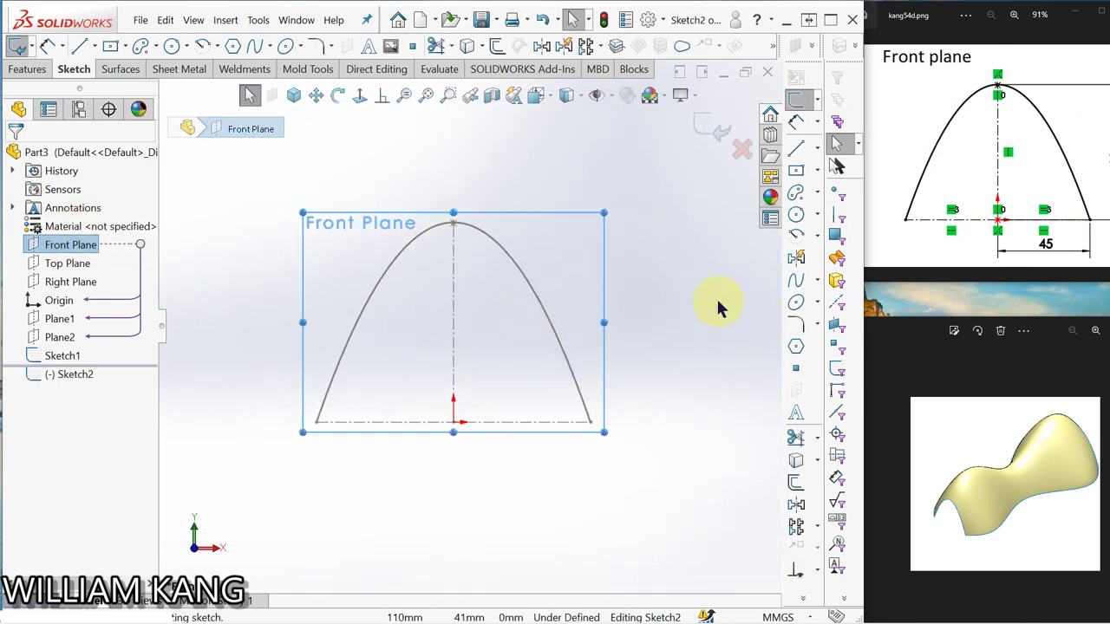
left_click(698, 316)
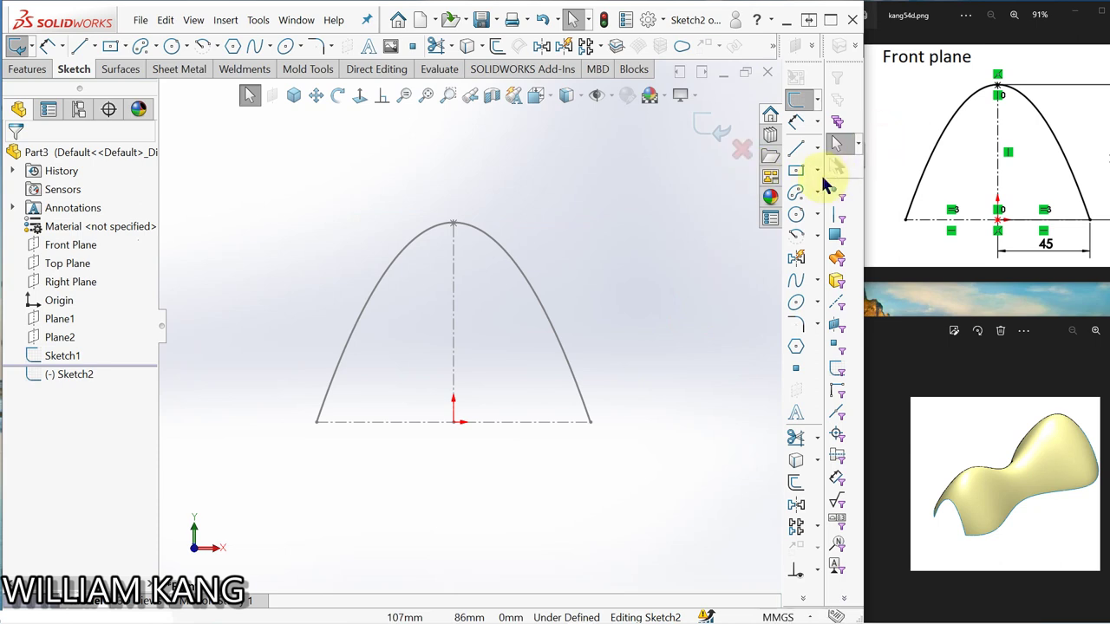
left_click(814, 152)
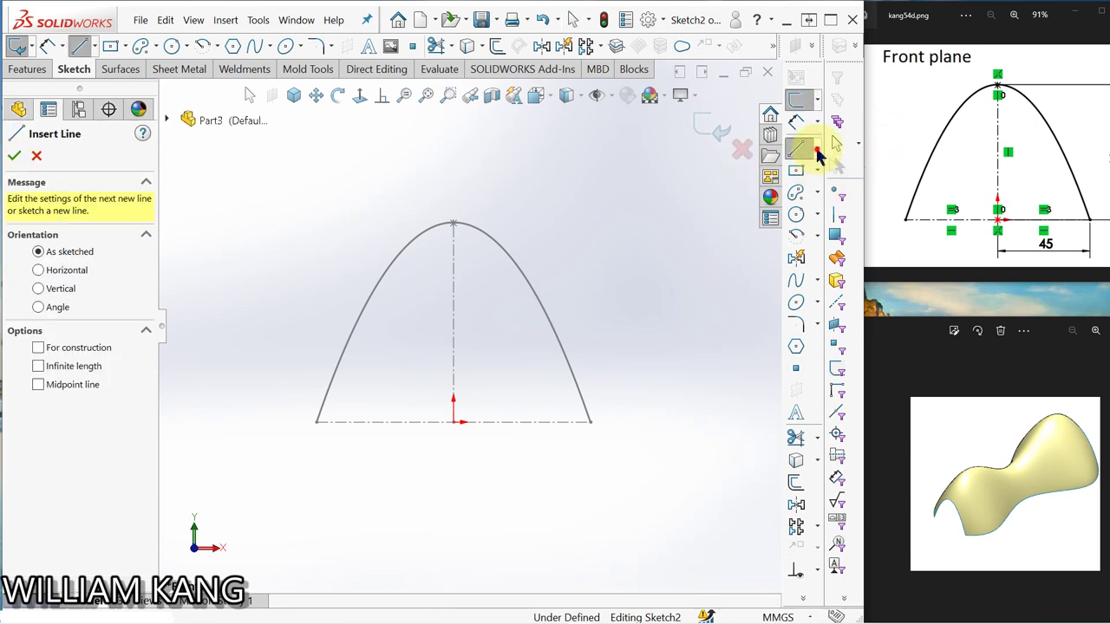
left_click(817, 149)
left_click(828, 170)
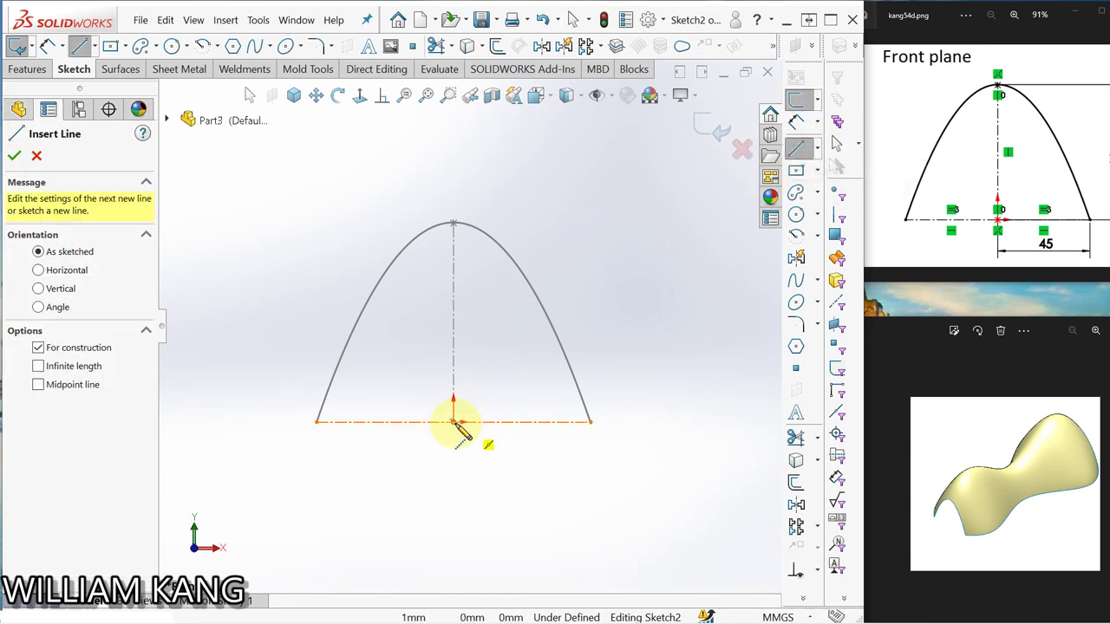
left_click_drag(453, 421, 452, 193)
right_click(454, 191)
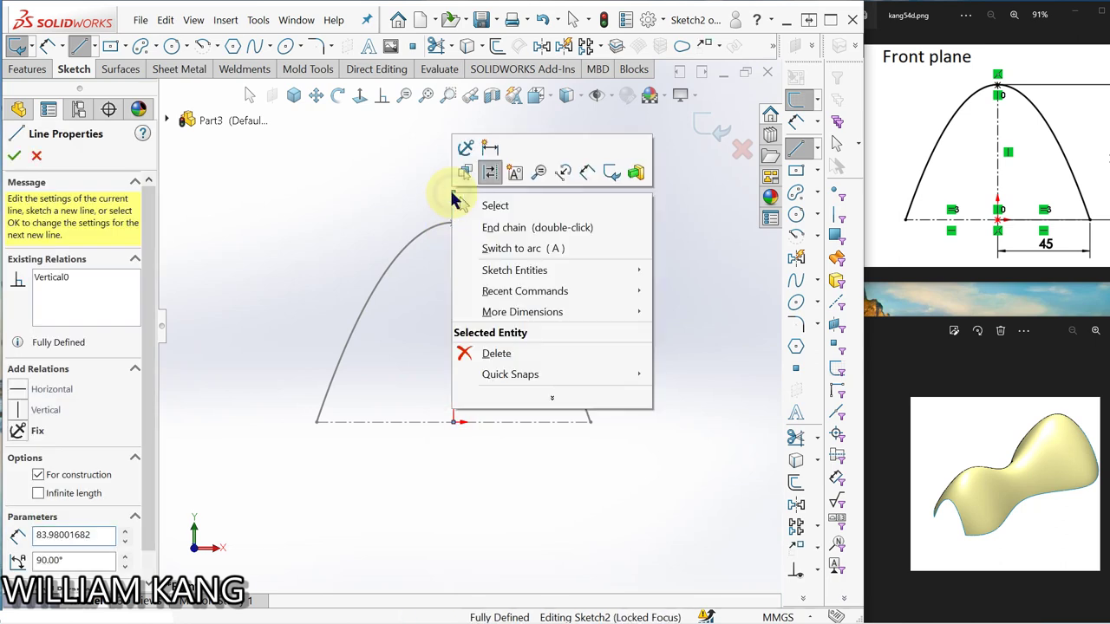
left_click(488, 208)
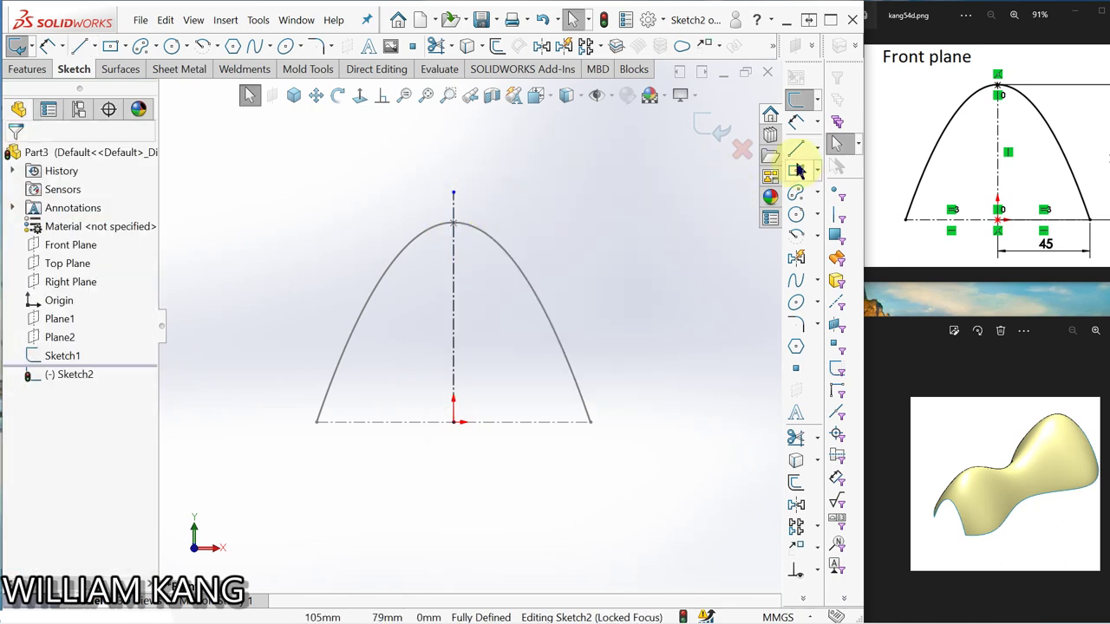
Sketch a horizontal centerline about 75 mm long below the profile in the Front Plane sketch
left_click(816, 151)
left_click(832, 169)
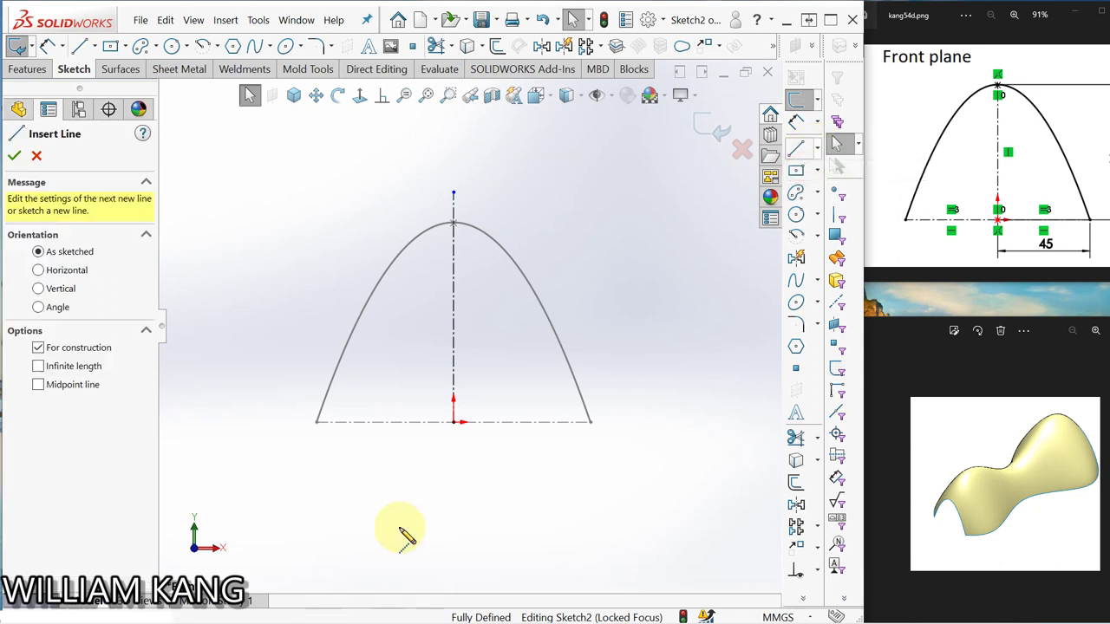
left_click(356, 508)
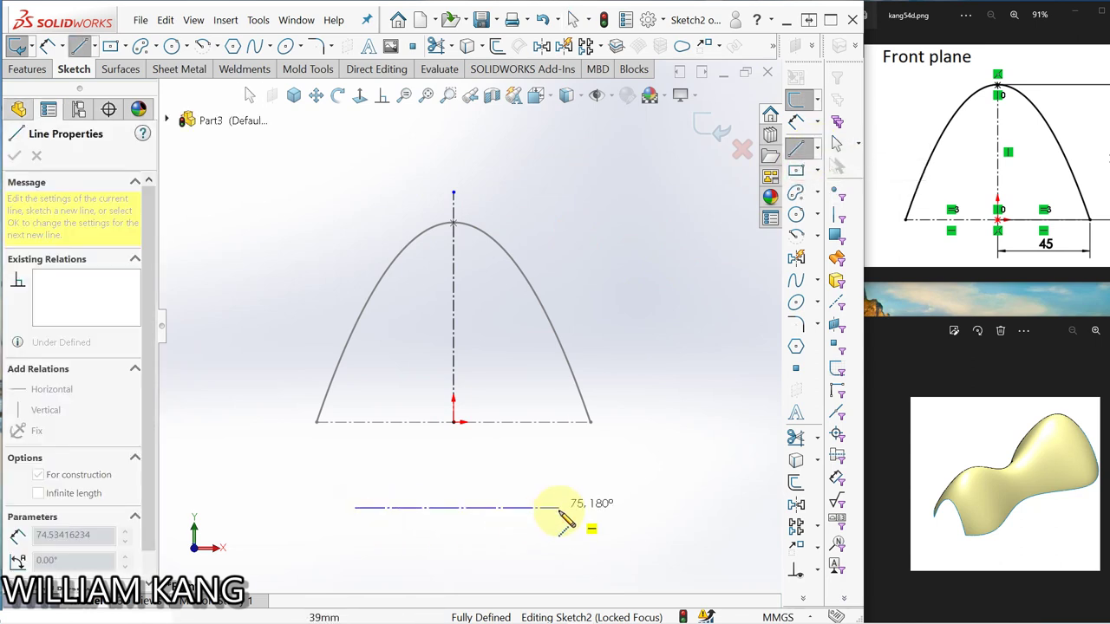
left_click(559, 509)
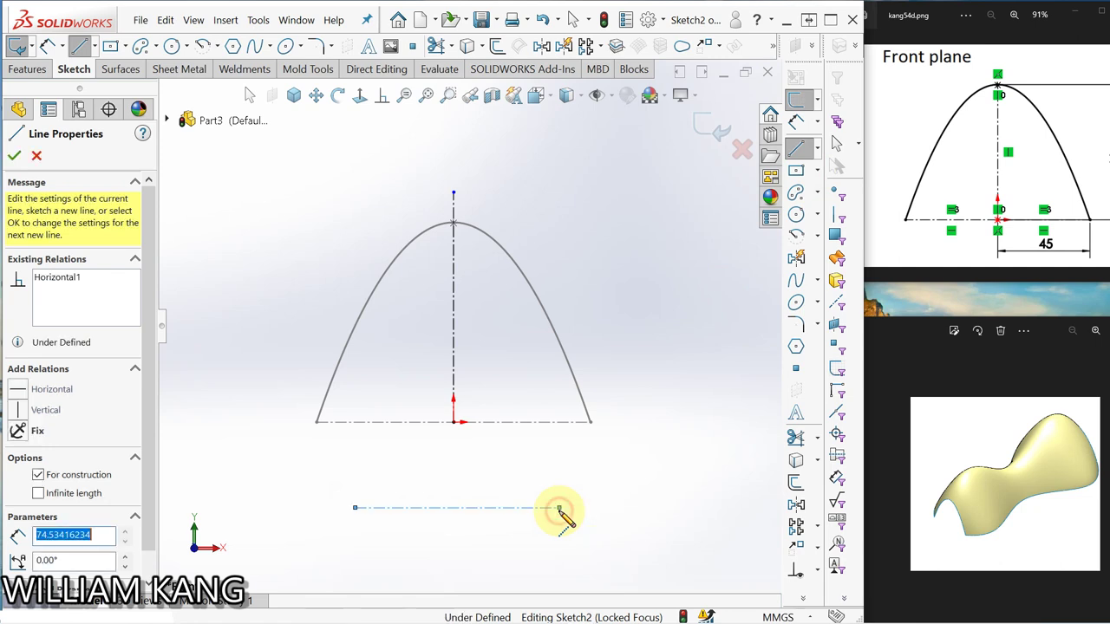
right_click(560, 510)
left_click(600, 402)
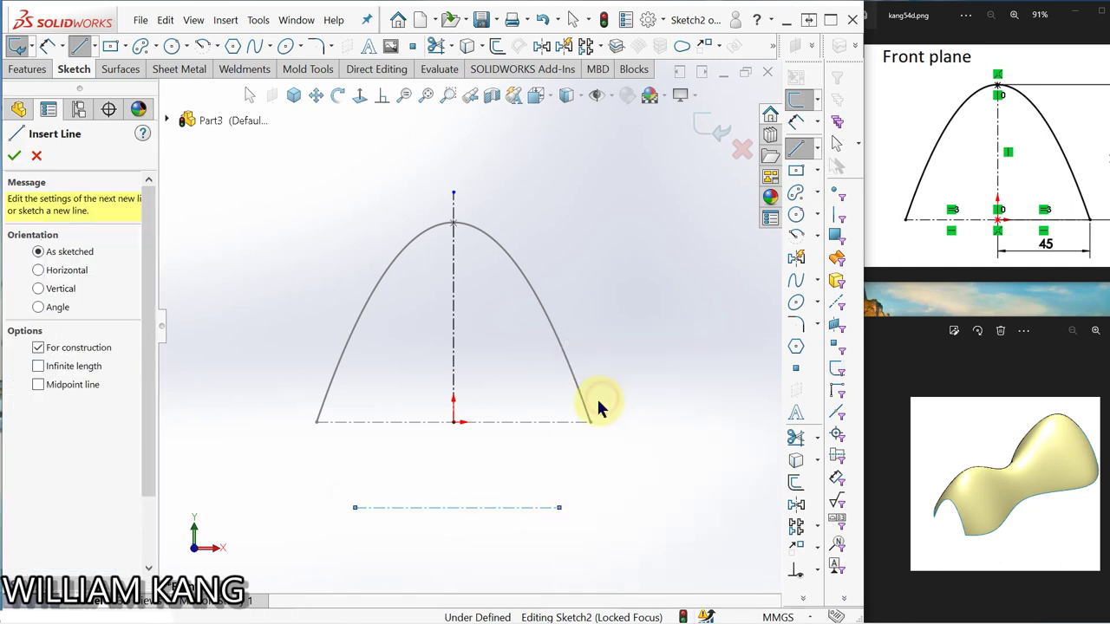
Make the horizontal centerline's midpoint coincident with the origin
left_click(457, 510)
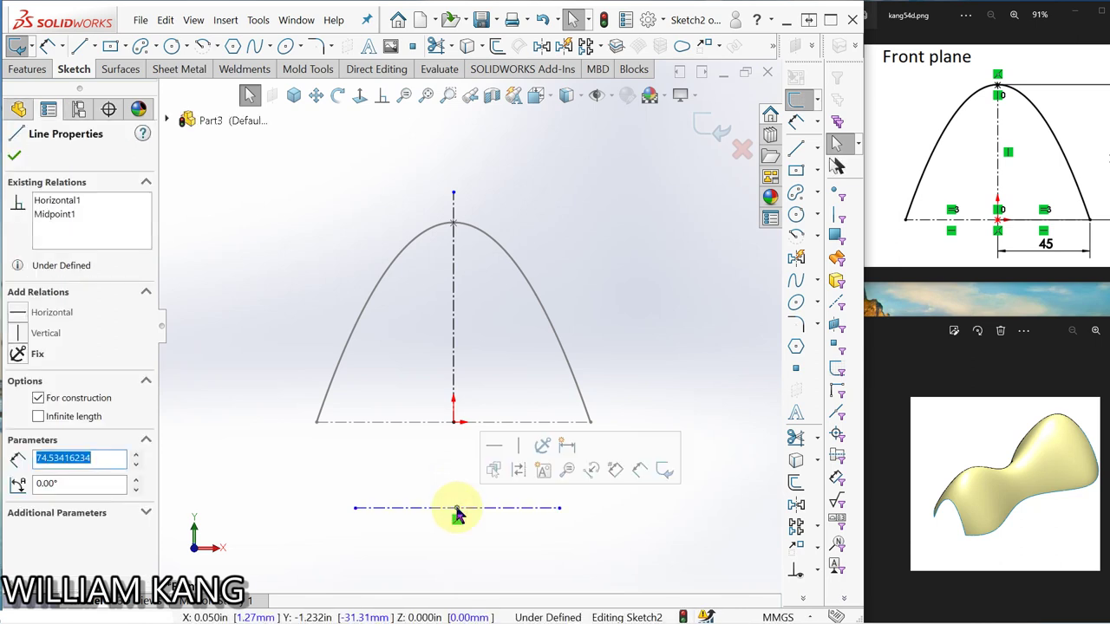
left_click(452, 422)
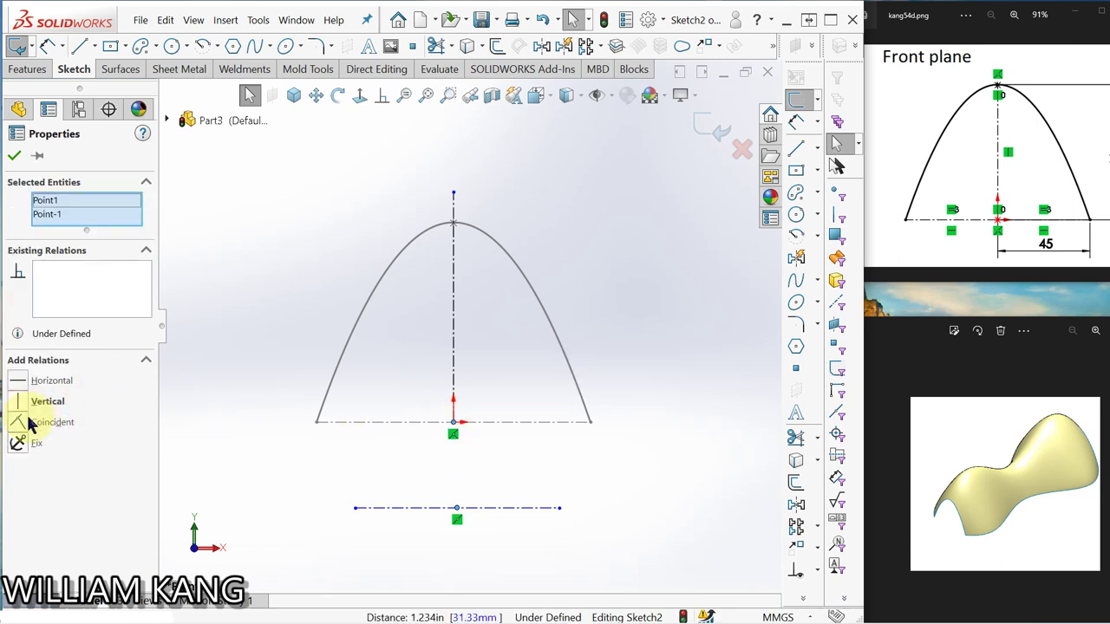
left_click(21, 423)
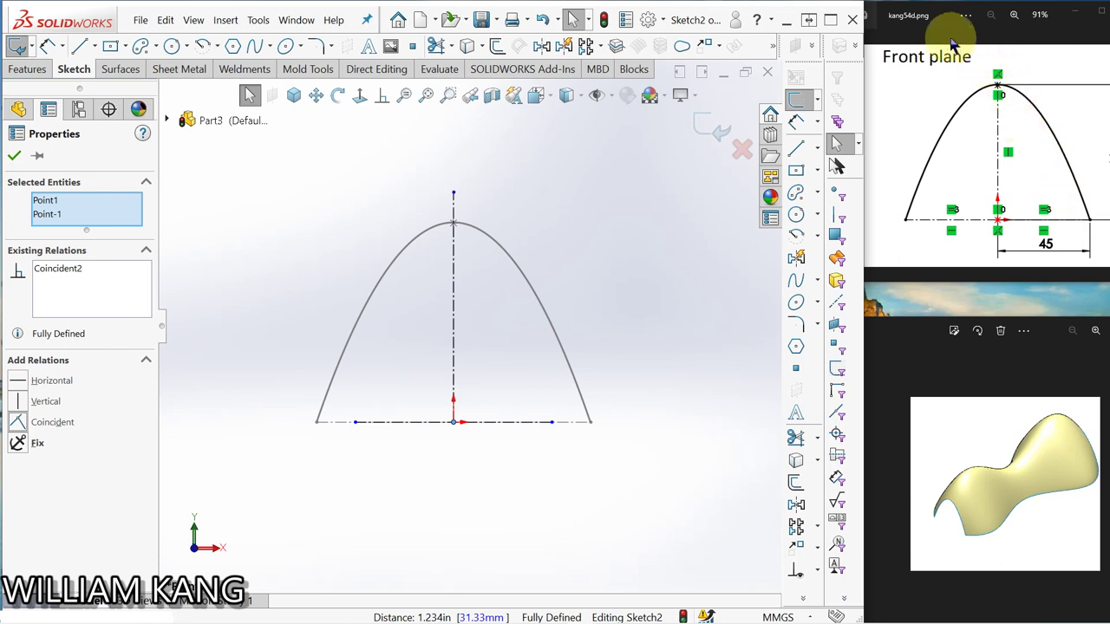
Reveal the full Front Plane reference drawing and dimension the base centerline's right half, from the origin to its end, as 45 mm
left_click_drag(936, 17, 902, 15)
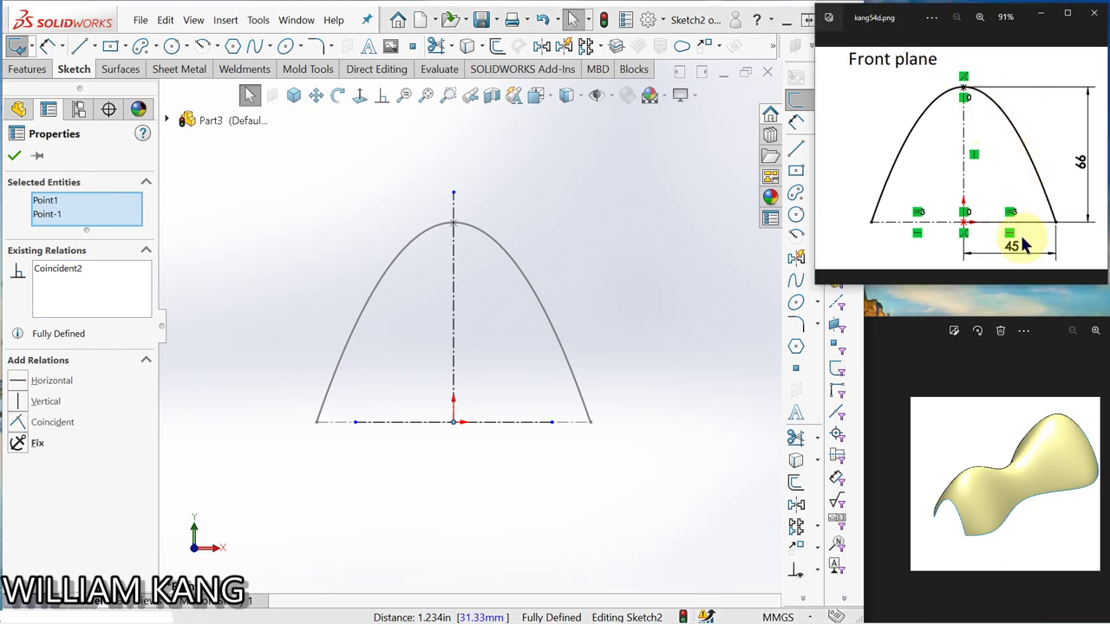
left_click(796, 121)
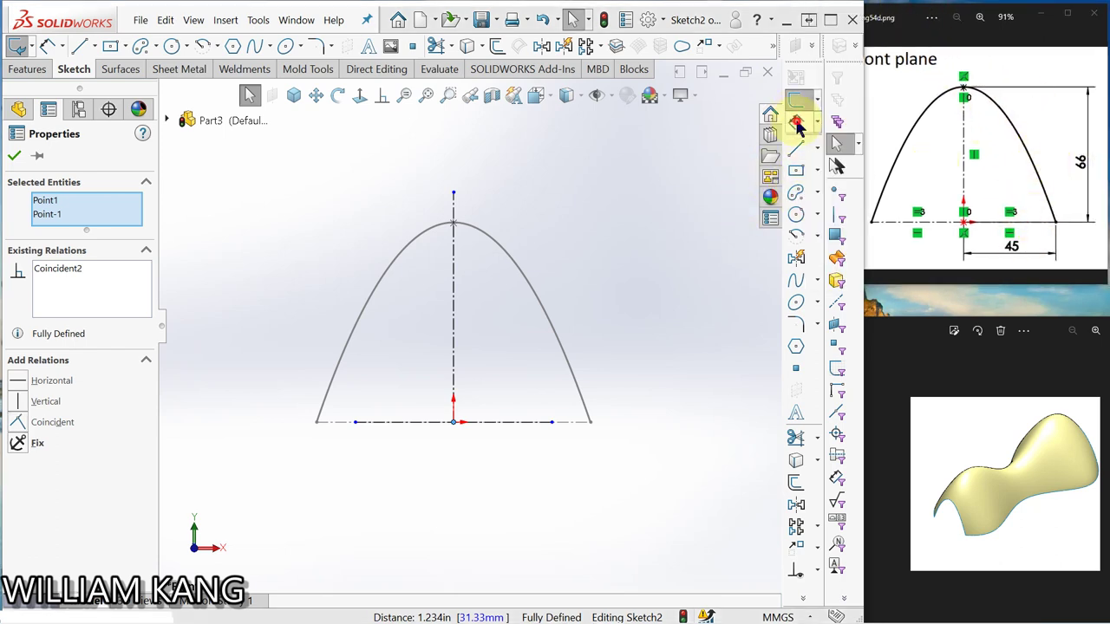
left_click(453, 423)
left_click(552, 423)
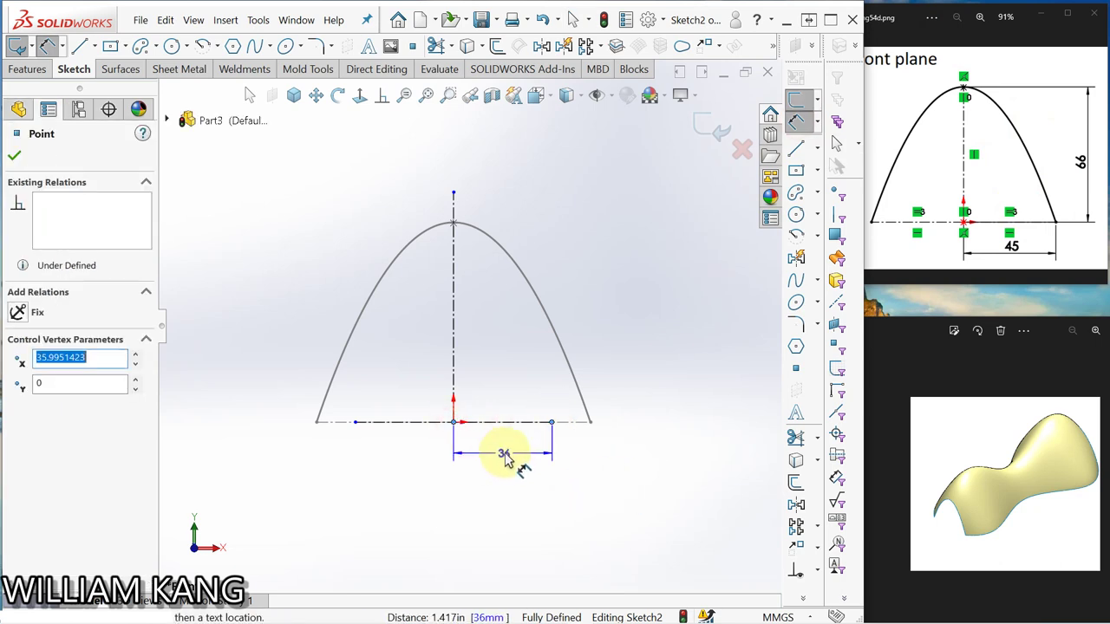
left_click(503, 450)
type("45")
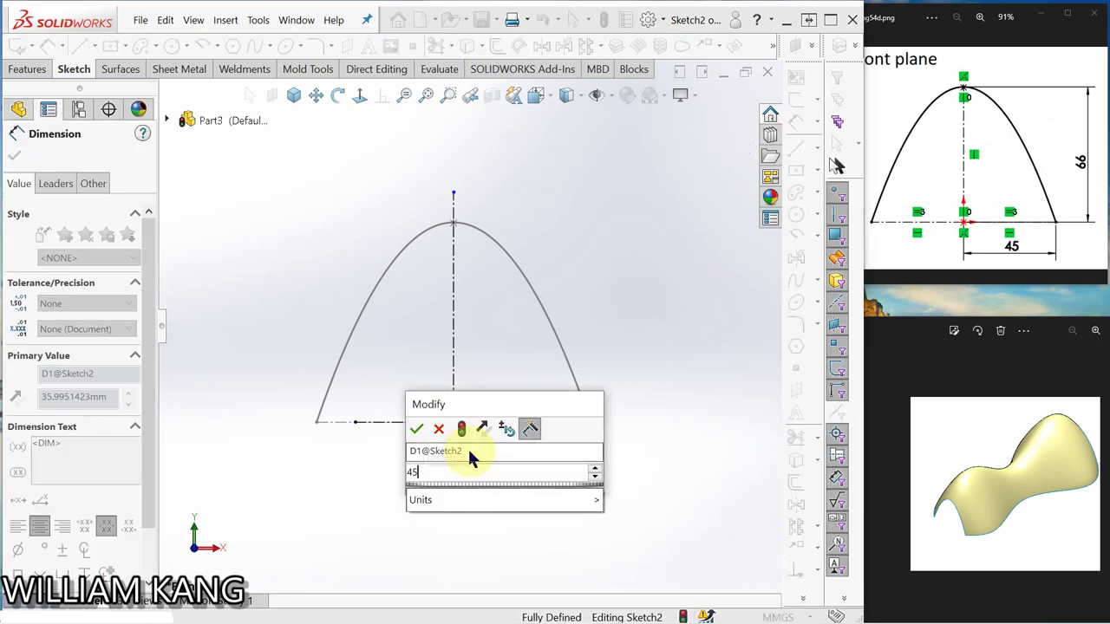
key("Return")
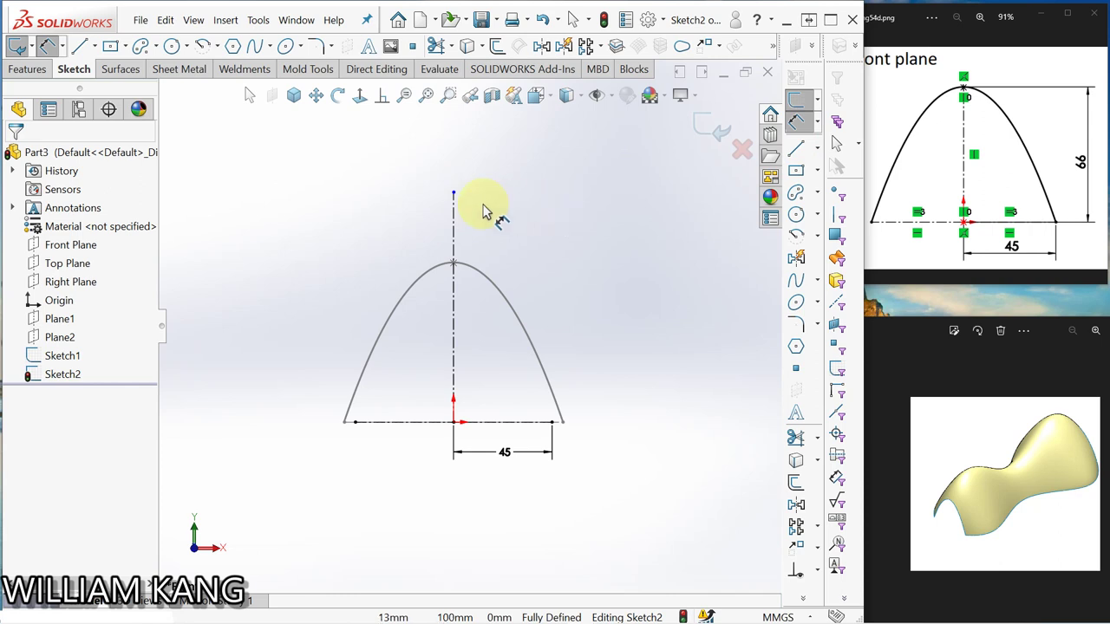
Dimension the Front Plane sketch's vertical centerline as 66 mm high
left_click(454, 245)
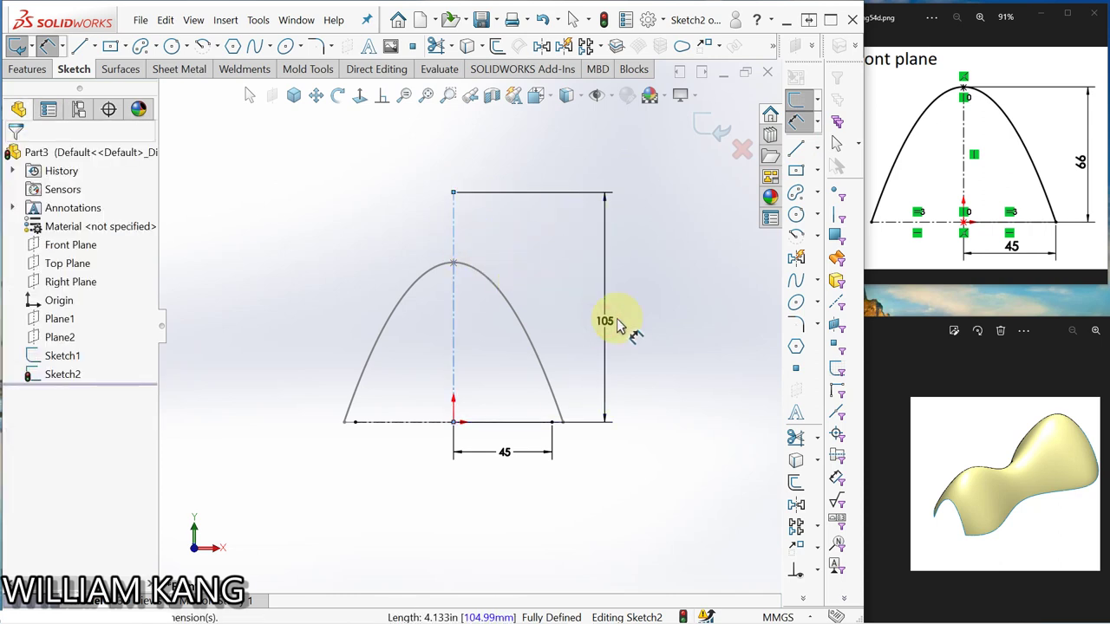
left_click(616, 322)
type("66")
key("Return")
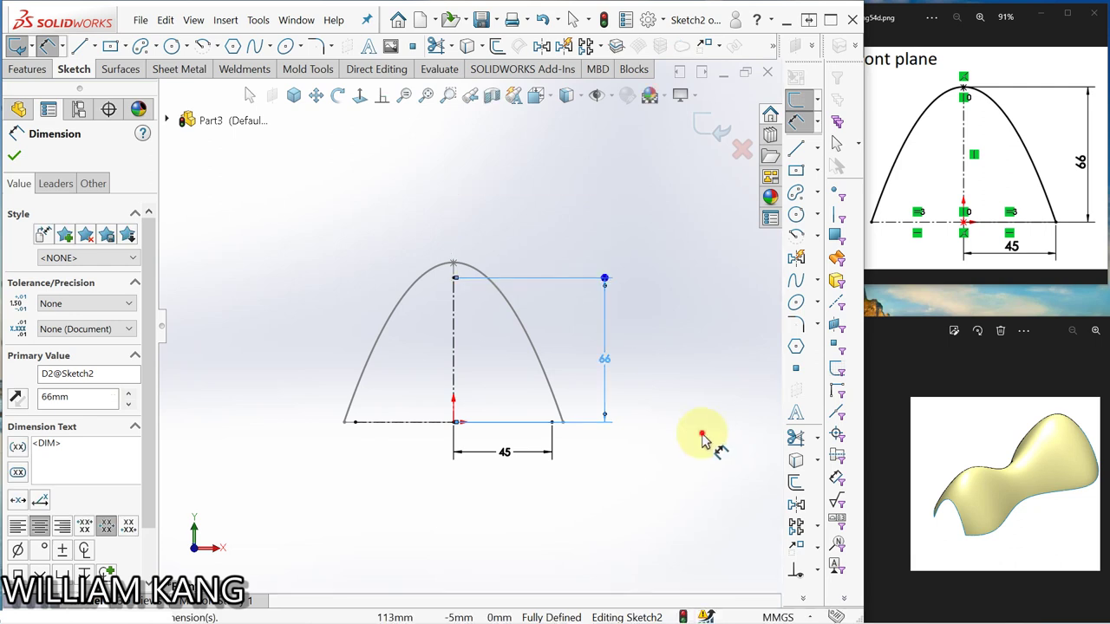
left_click(703, 437)
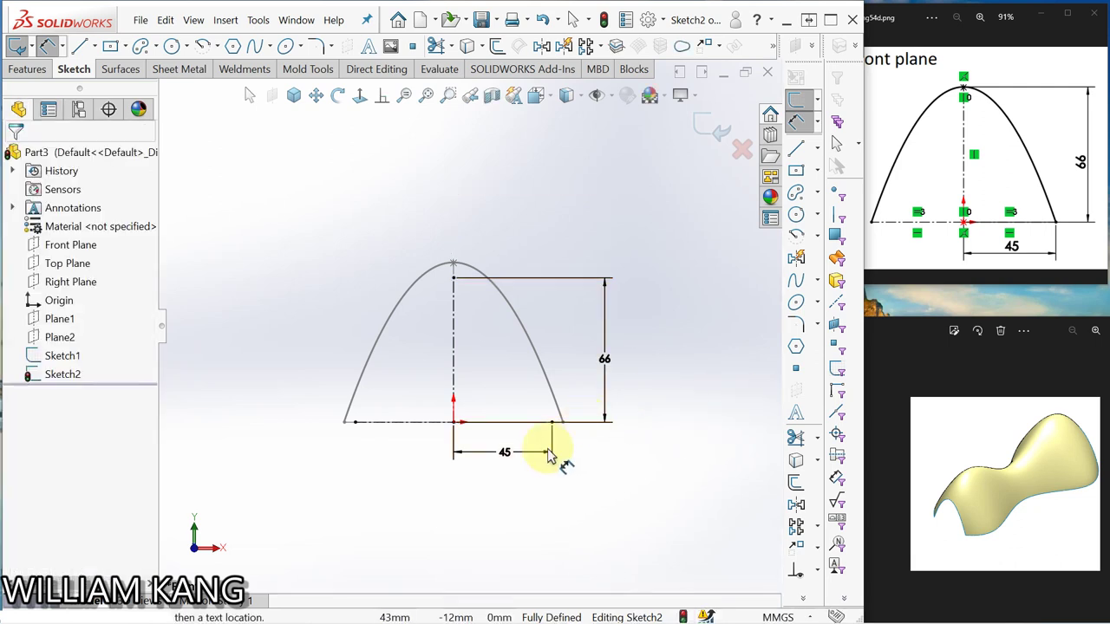
Draw a spline from the base centerline's right end over the vertical centerline's upper end to the left end, and exit the Front Plane sketch
scroll(550, 453, "down", 2)
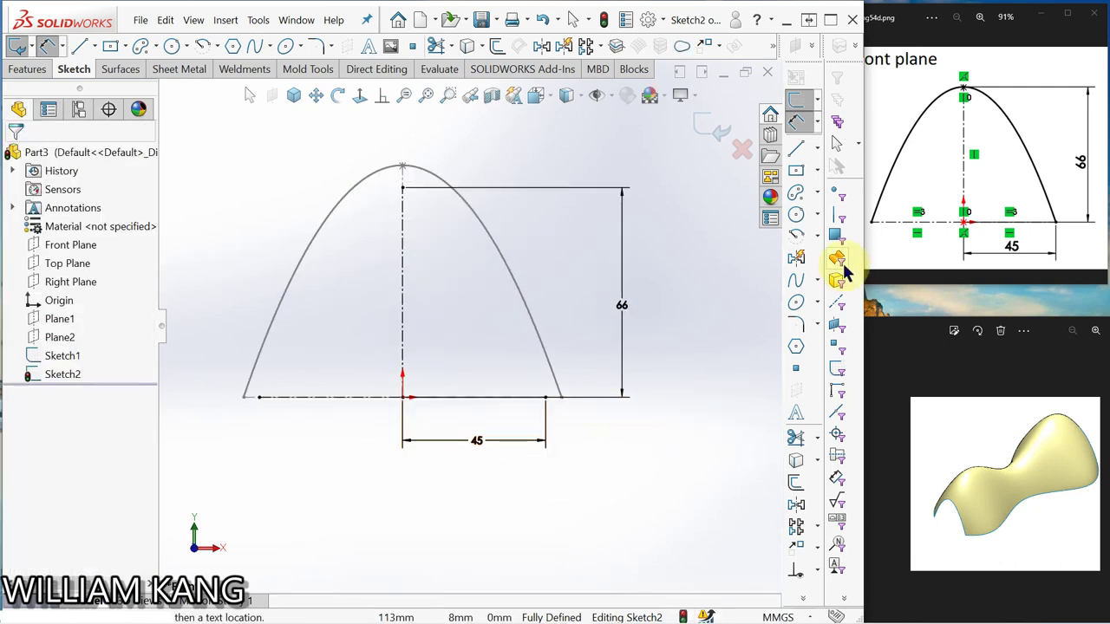
left_click(798, 282)
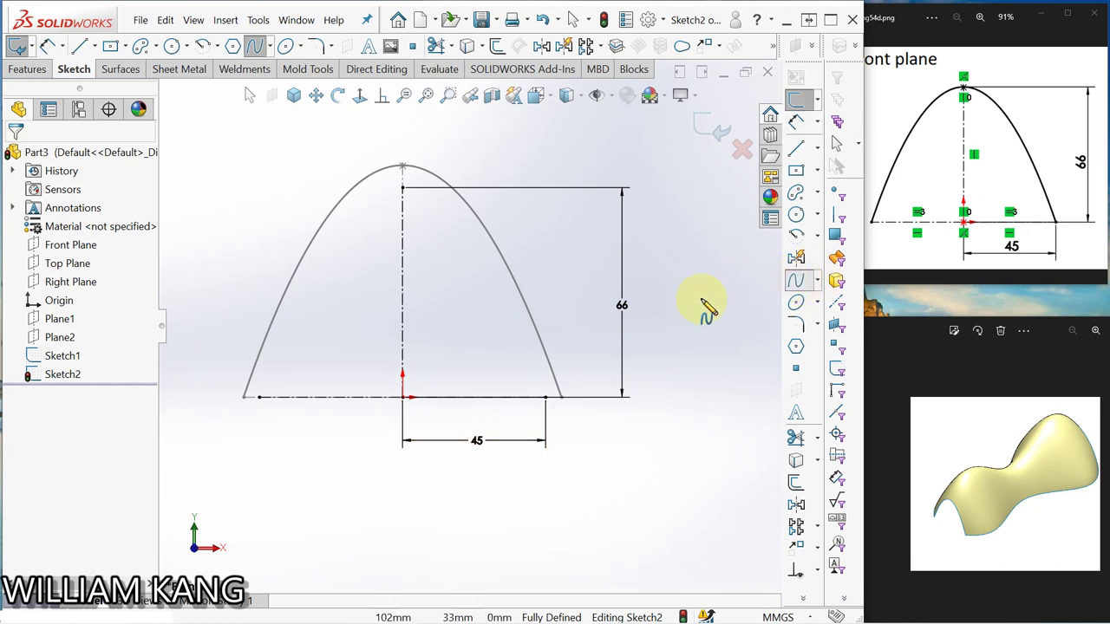
left_click(544, 397)
left_click(403, 188)
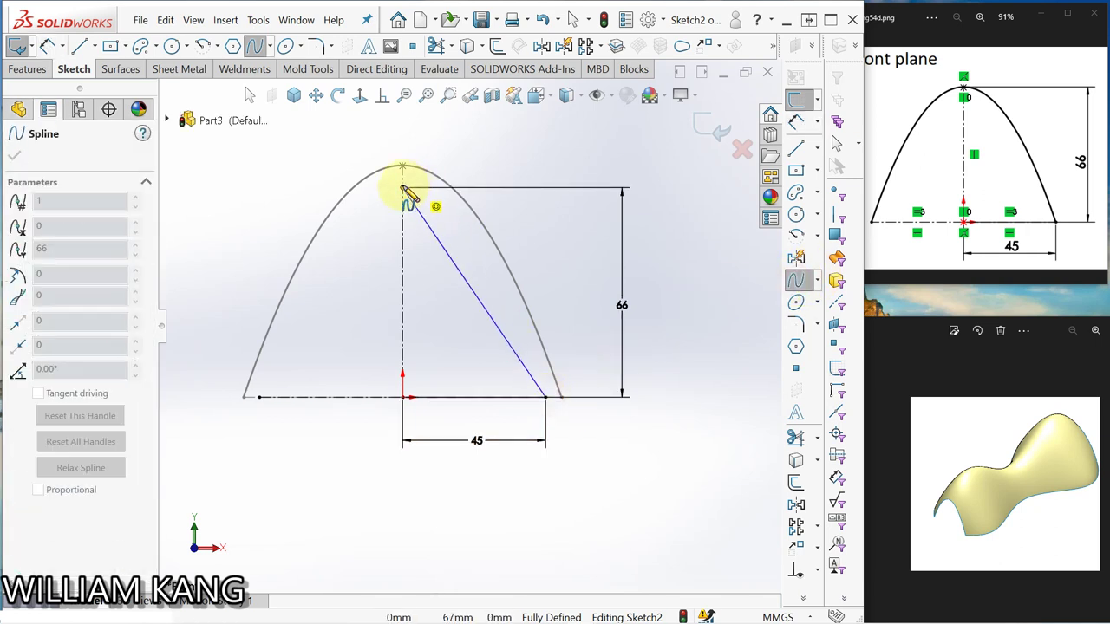
left_click(258, 397)
right_click(270, 424)
left_click(313, 438)
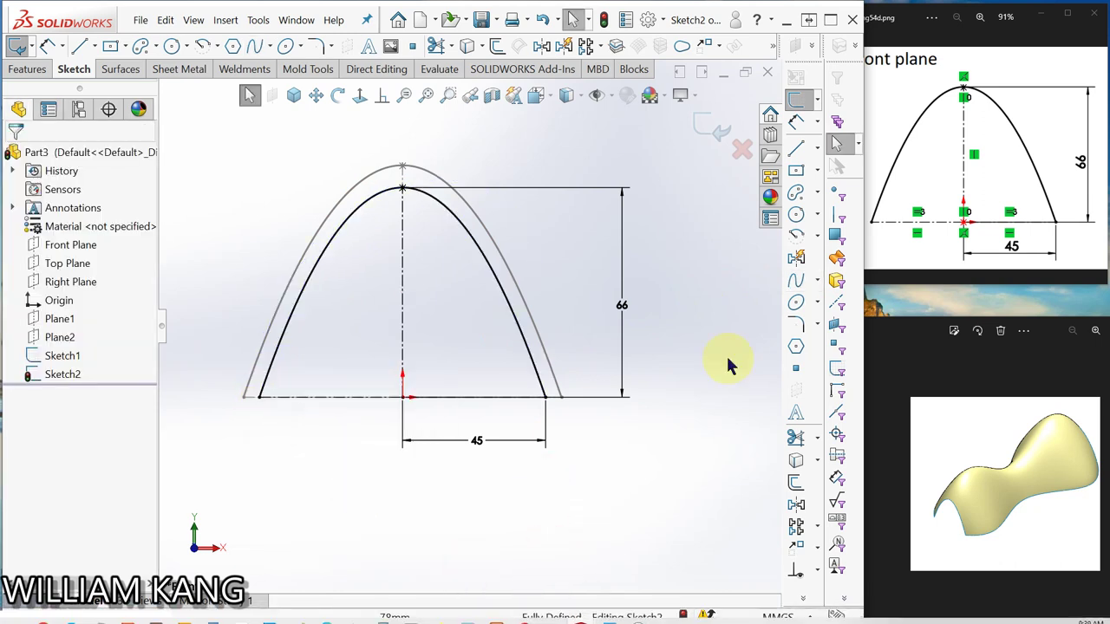
left_click(711, 128)
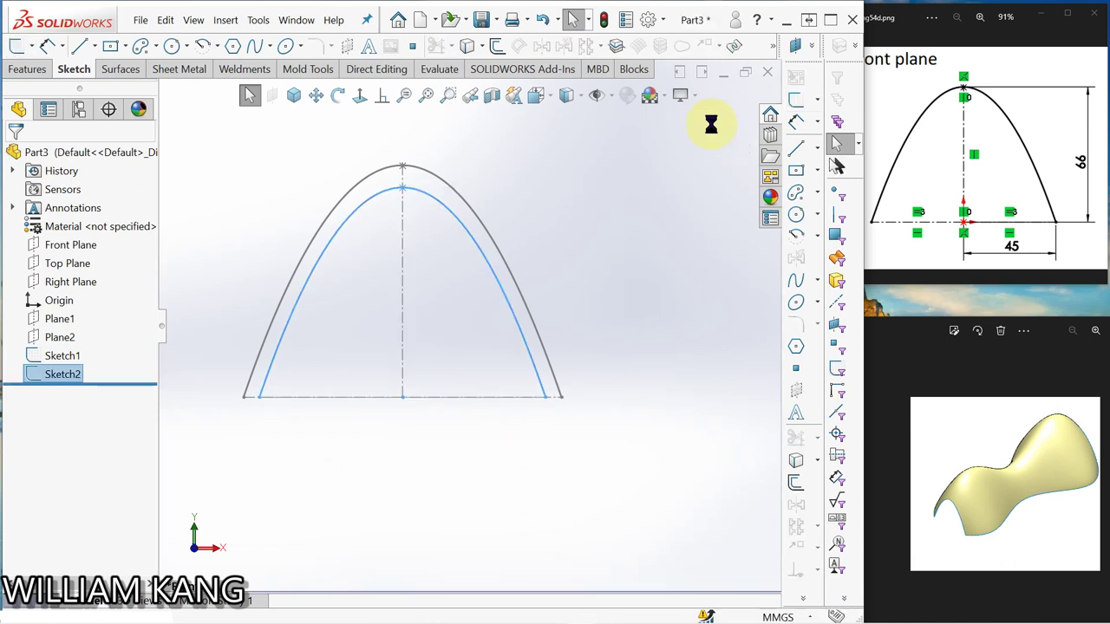
Bring up the kang54e.png reference drawing and start a new sketch on Plane2
left_click(1098, 167)
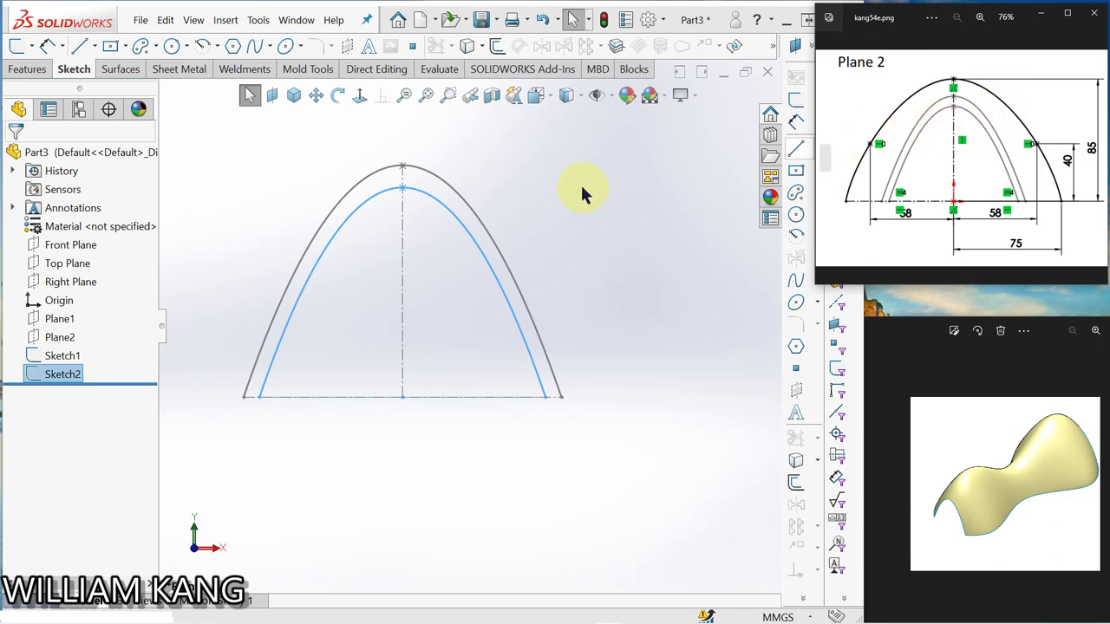
left_click(242, 241)
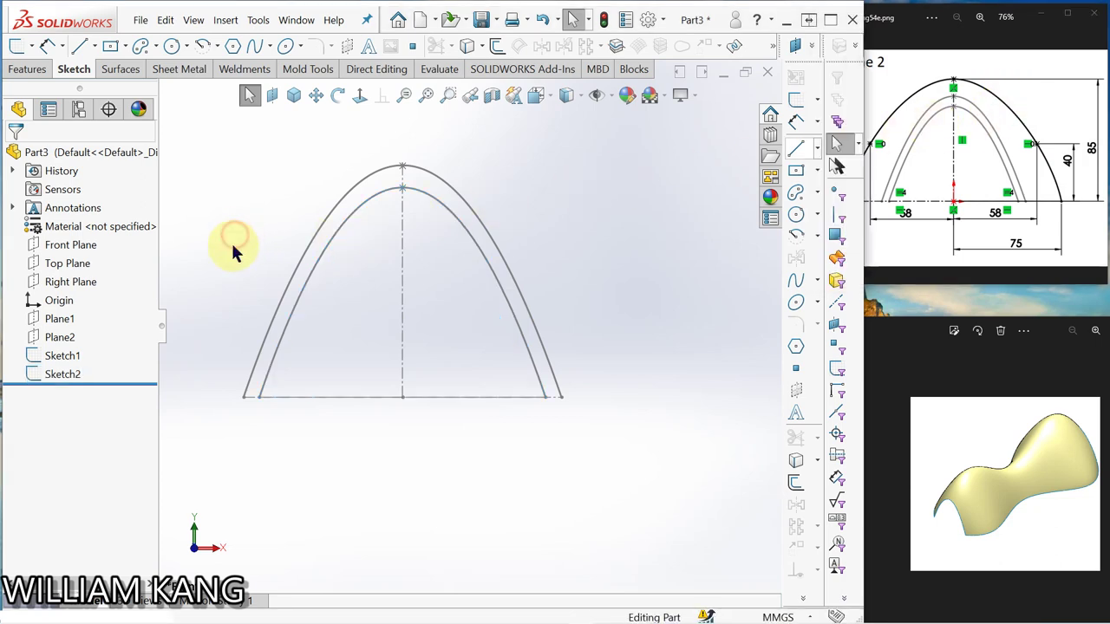
left_click(56, 338)
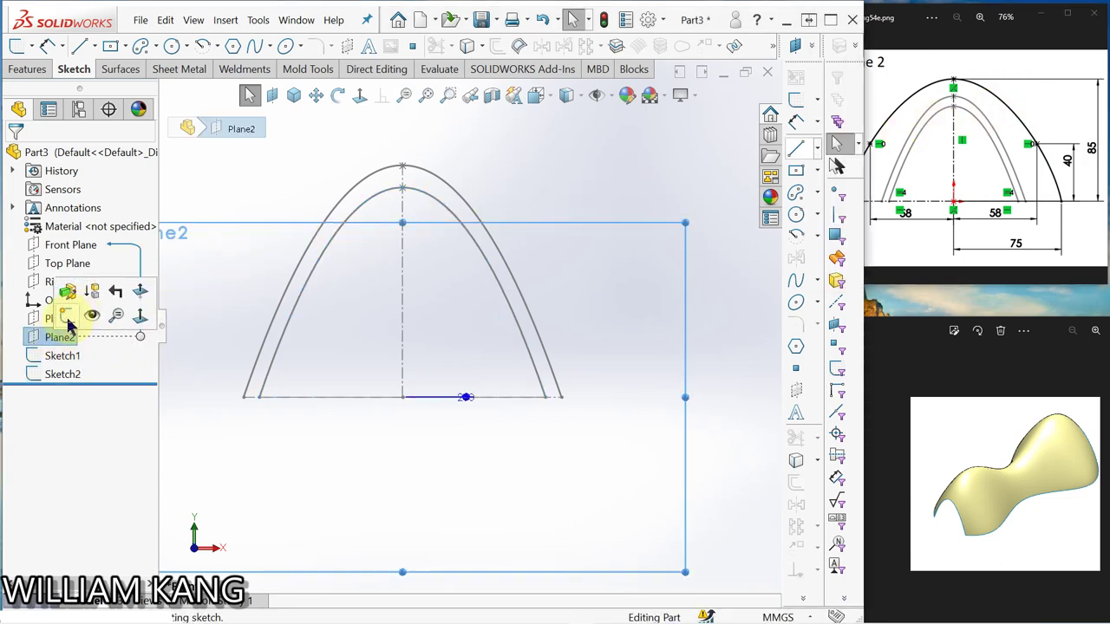
left_click(67, 320)
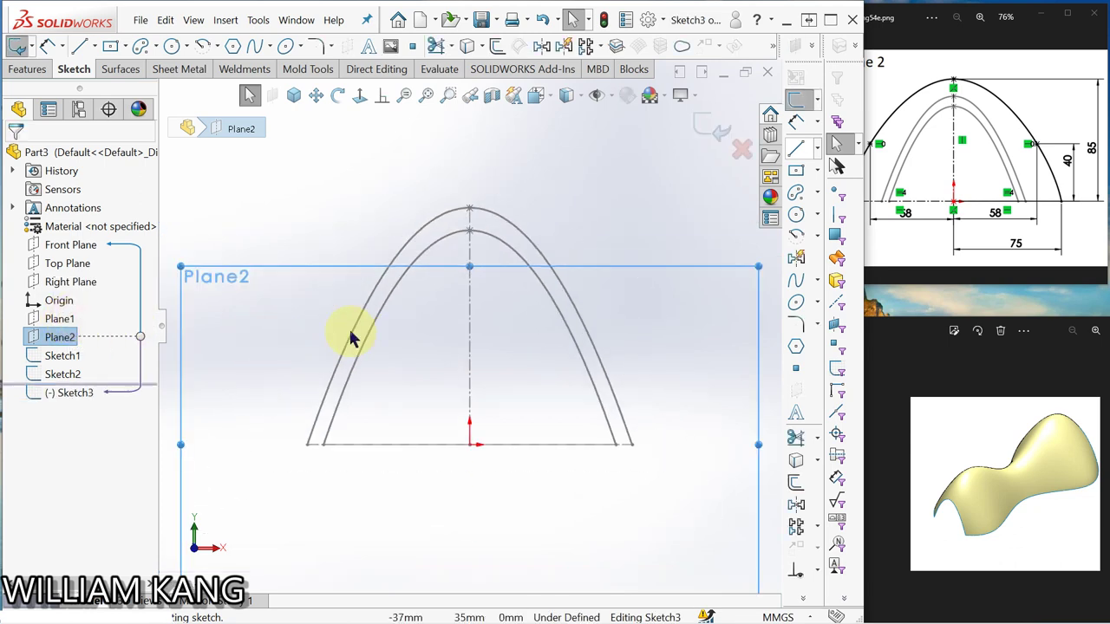
left_click(297, 206)
key("f")
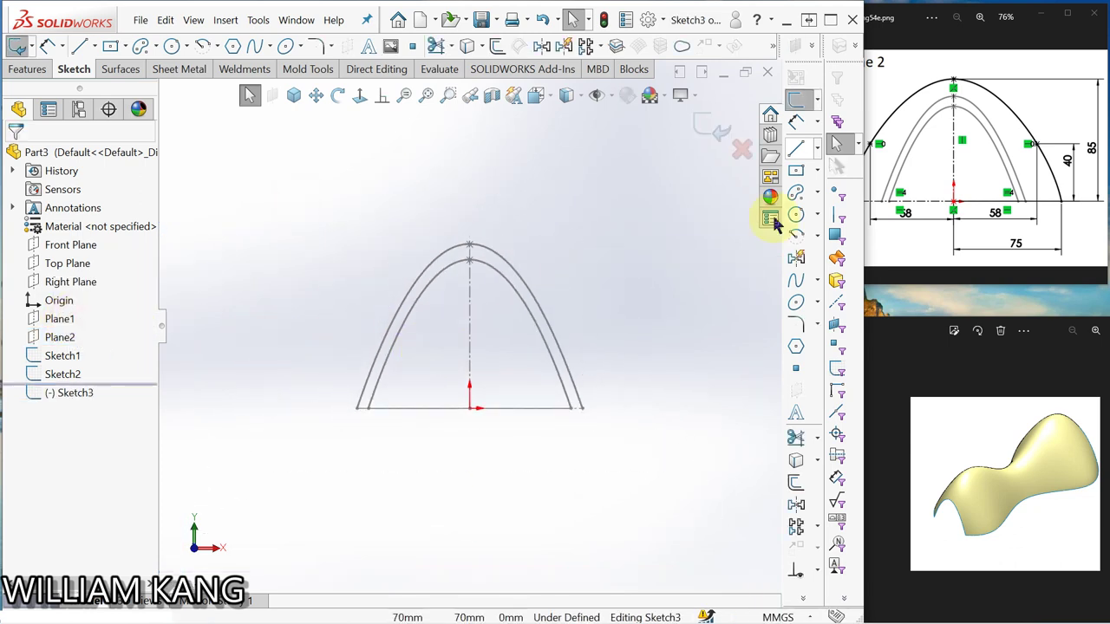
Sketch a vertical centerline about 104 mm long from the origin to above both existing profiles
left_click(822, 150)
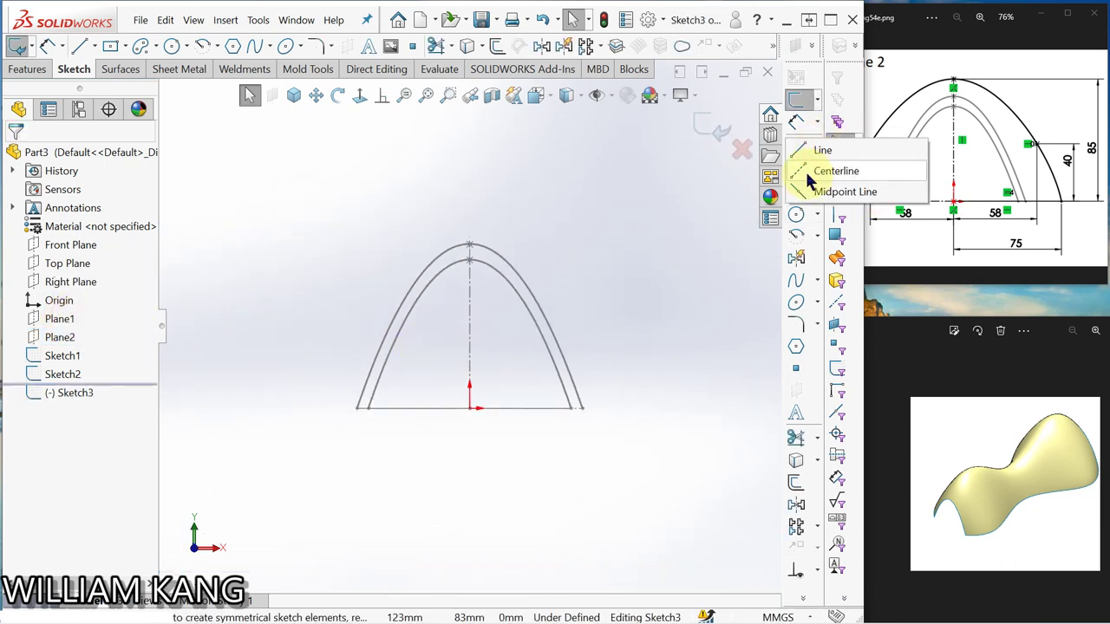
left_click(855, 168)
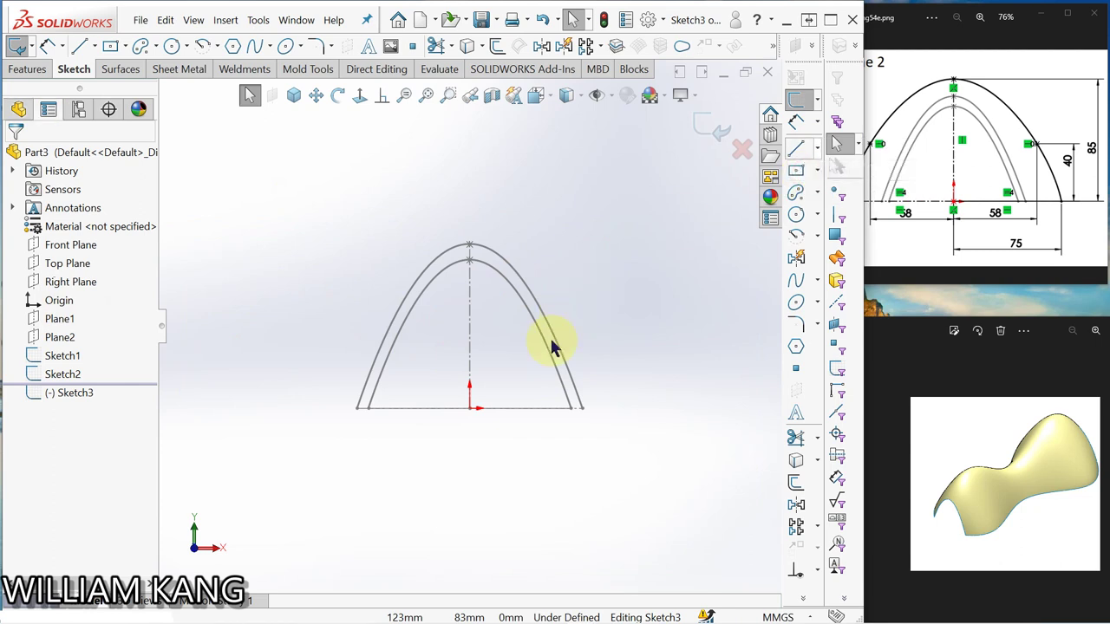
left_click(470, 408)
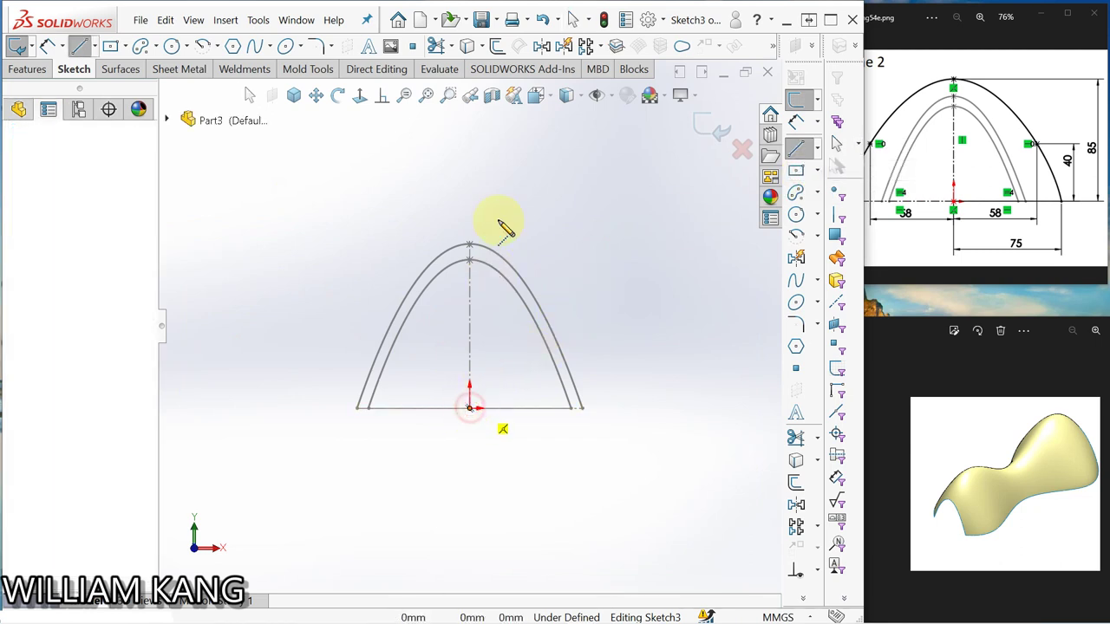
left_click(469, 173)
right_click(474, 177)
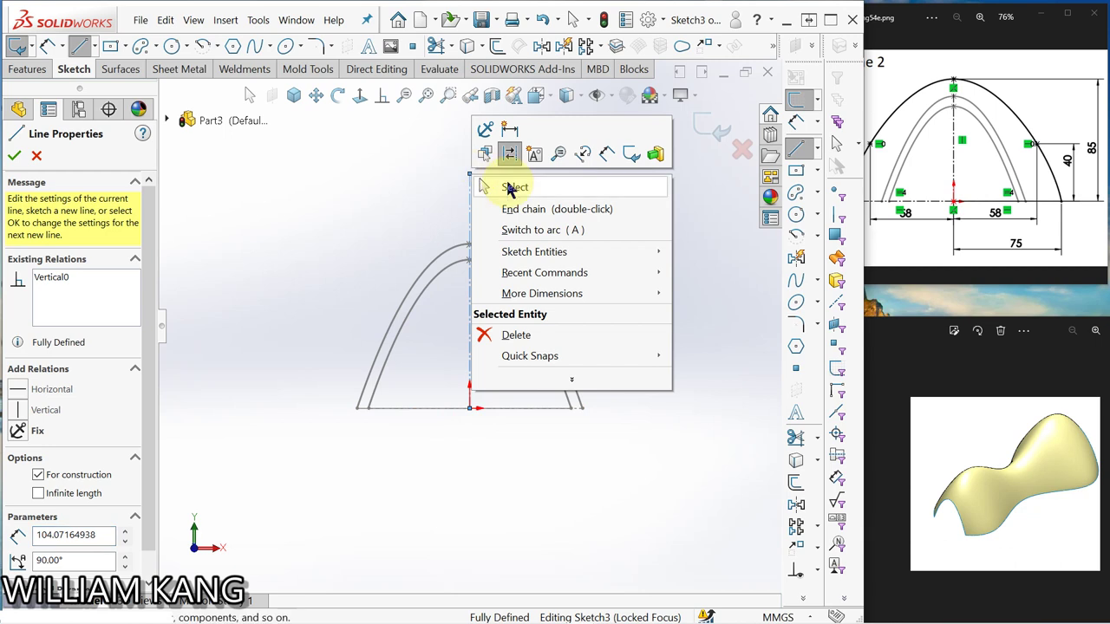
left_click(511, 186)
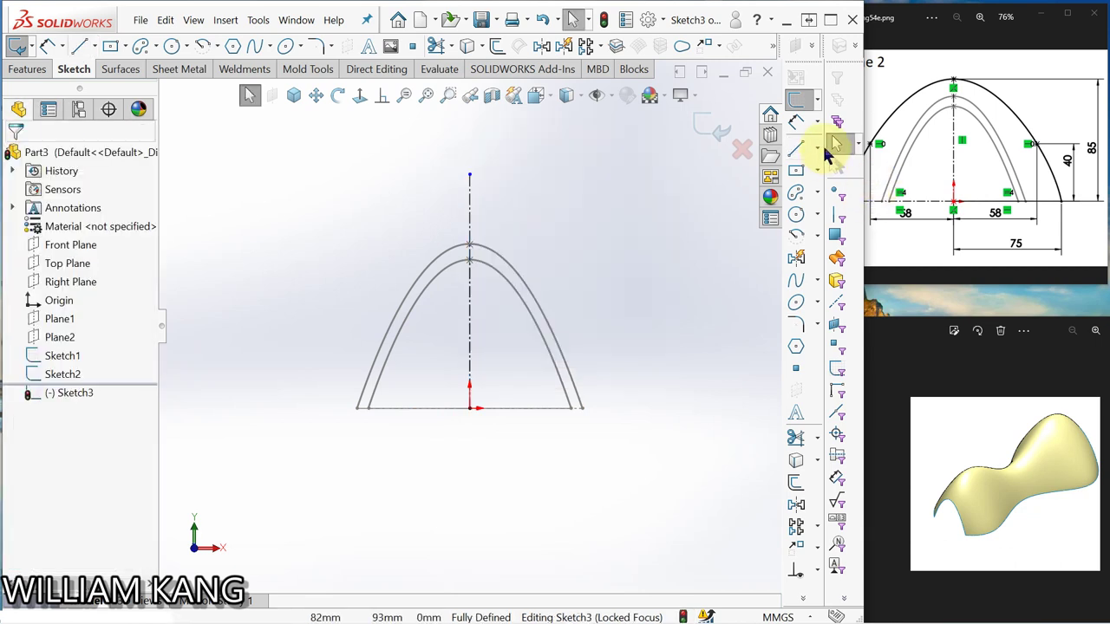
Sketch a horizontal centerline about 93 mm long below the profiles in the Plane2 sketch
left_click(819, 152)
left_click(837, 155)
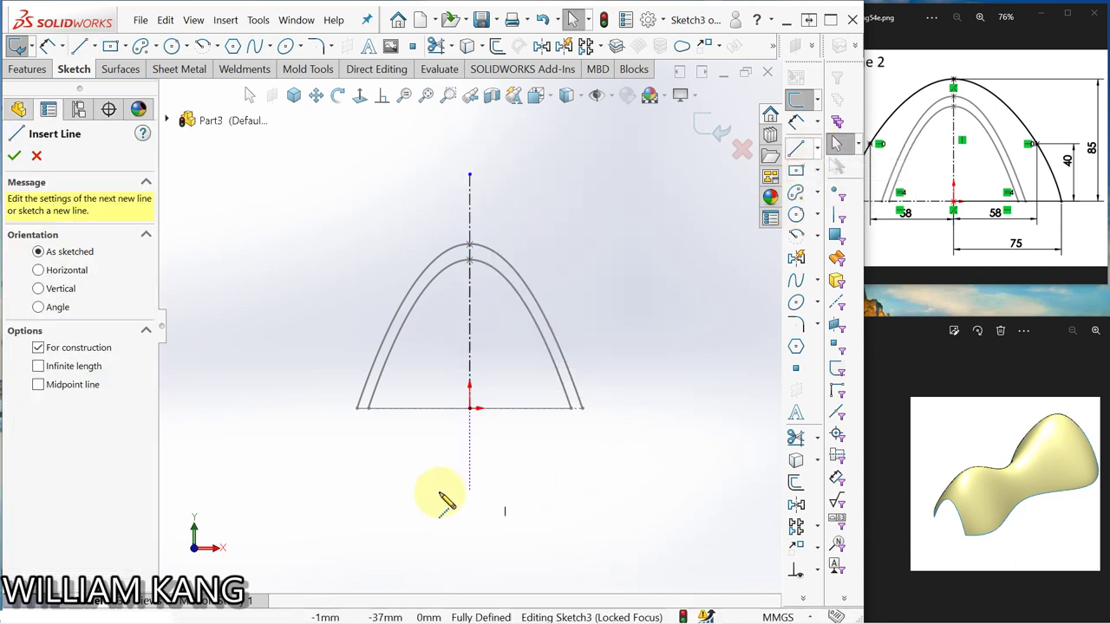
left_click(361, 500)
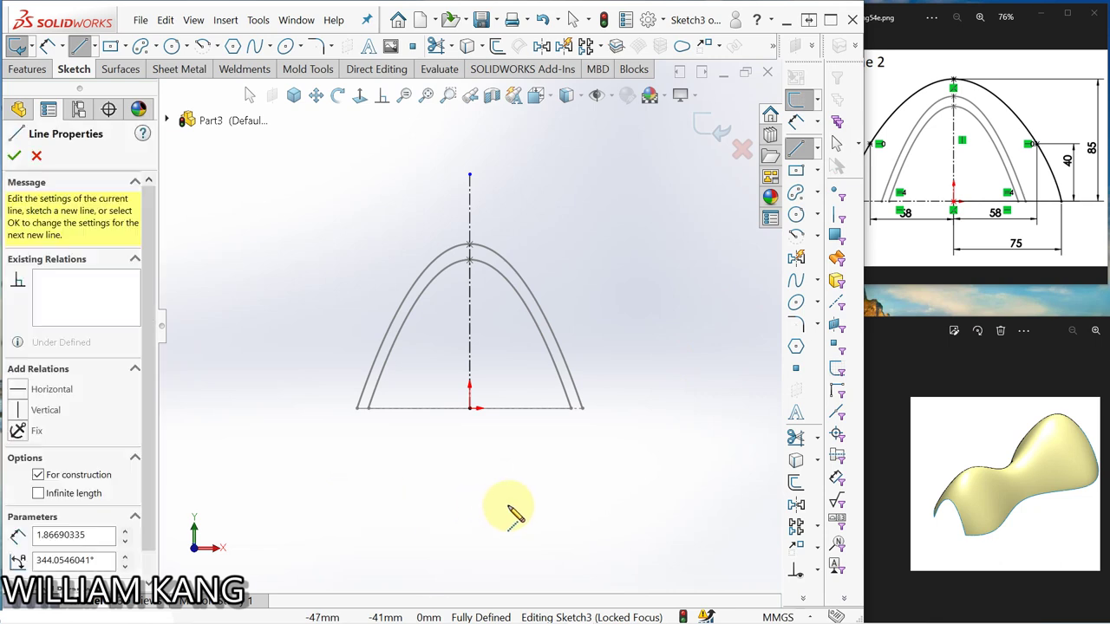
left_click(570, 501)
right_click(577, 505)
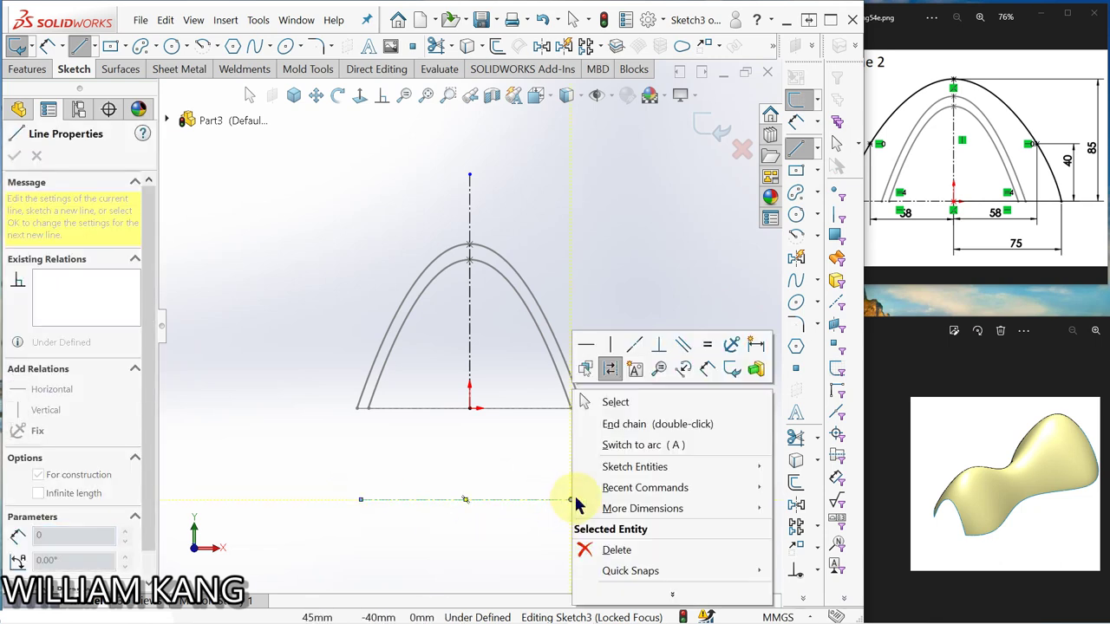
left_click(607, 399)
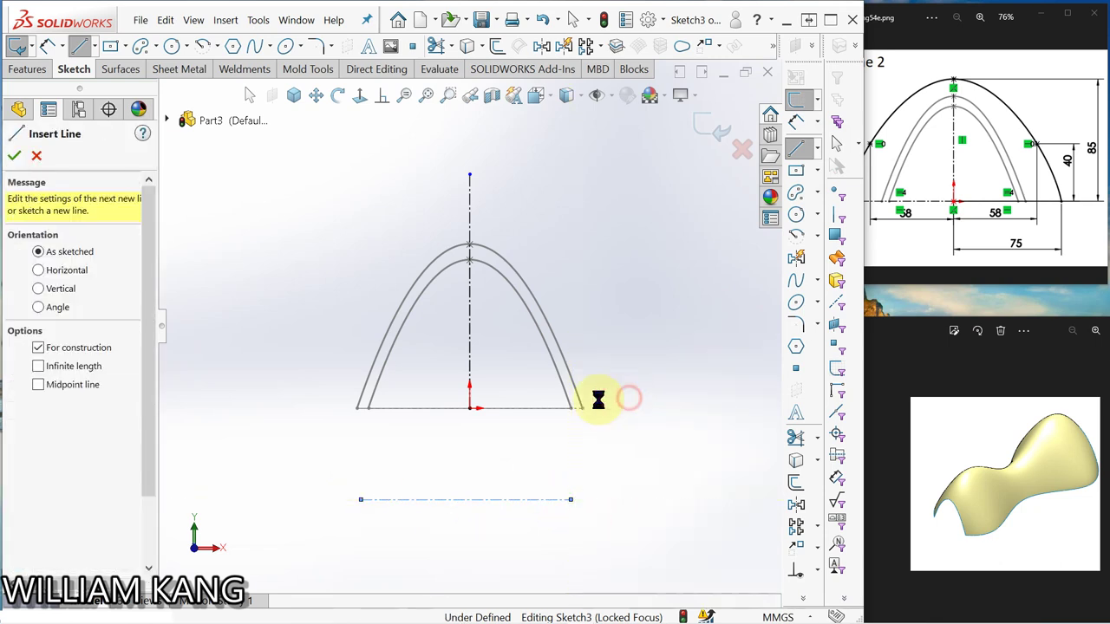
Make the midpoint of the horizontal centerline coincident with the origin
left_click(464, 502)
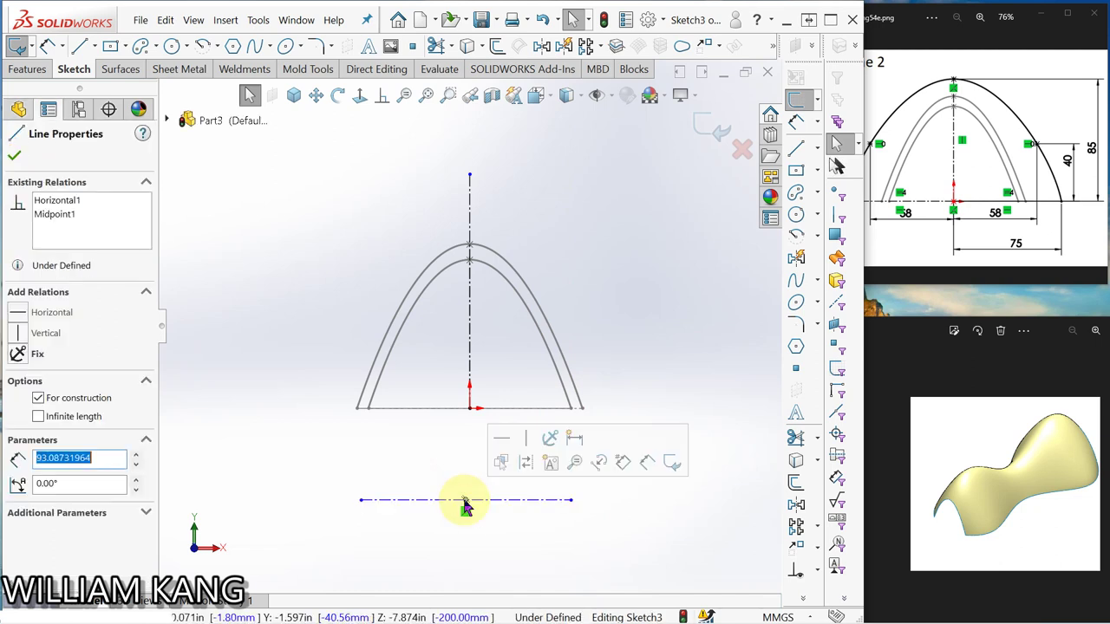
left_click(469, 409)
left_click(469, 409, "ctrl")
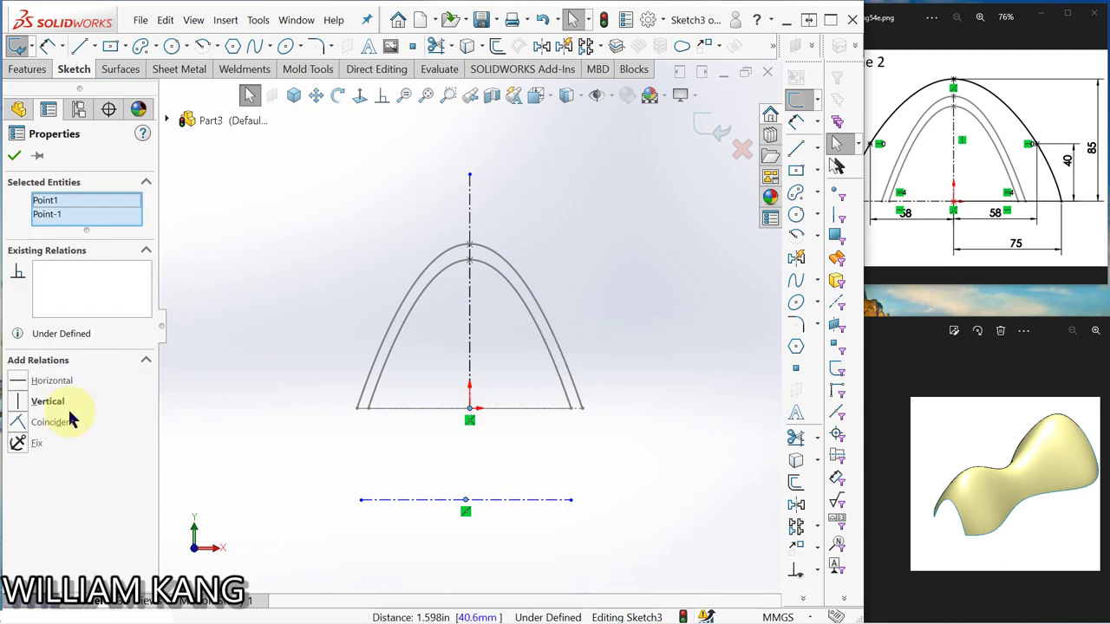
left_click(24, 423)
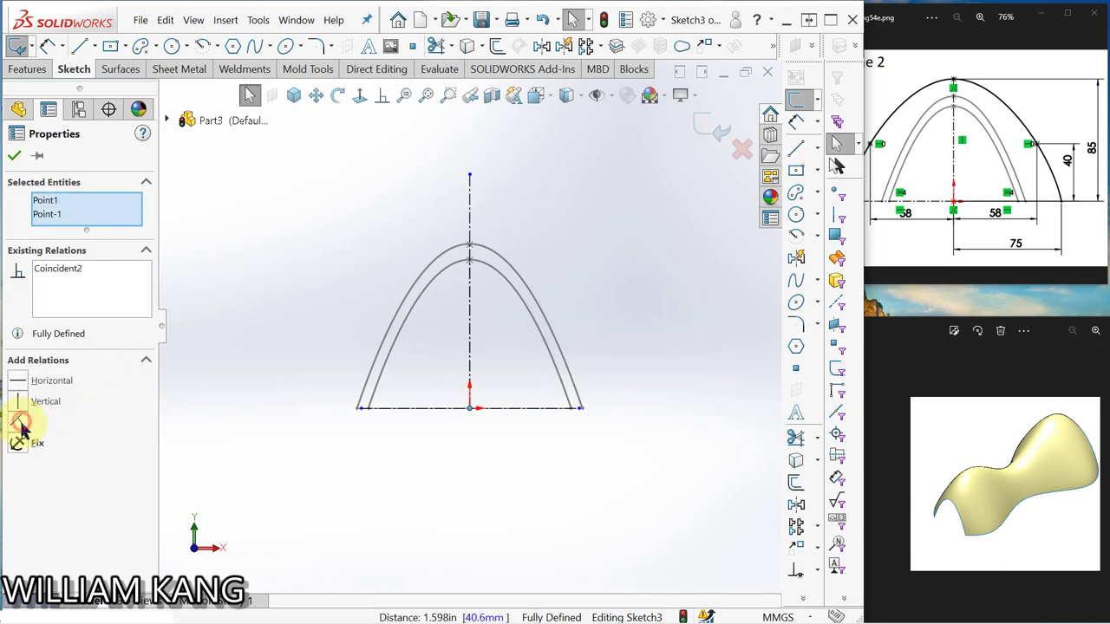
left_click(506, 548)
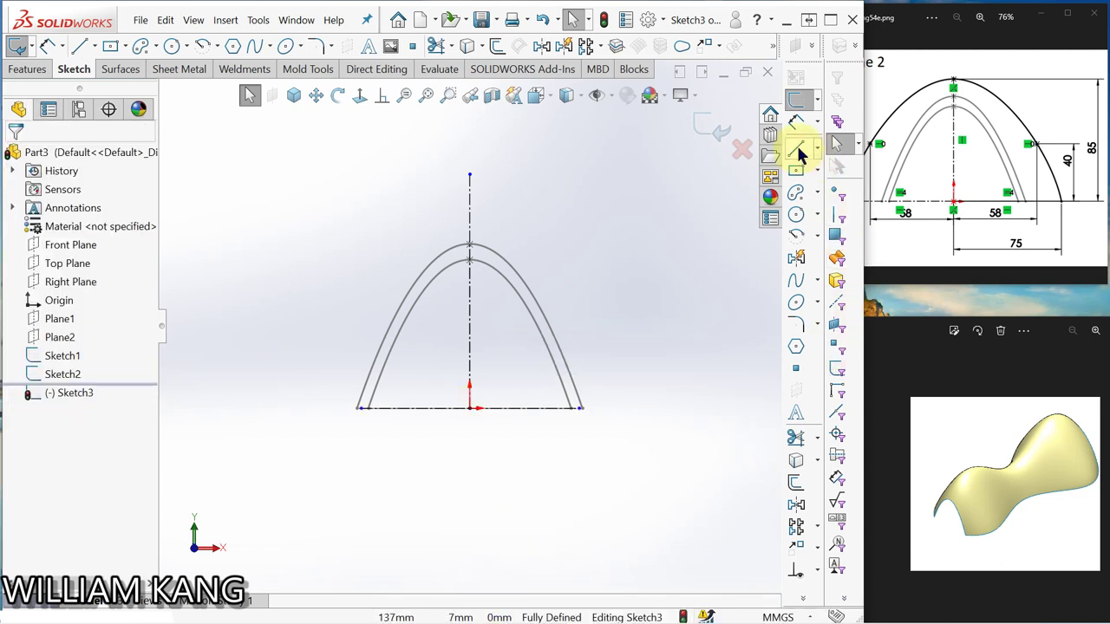
Dimension the horizontal centerline's right endpoint at 75 mm from the vertical centerline
left_click(796, 123)
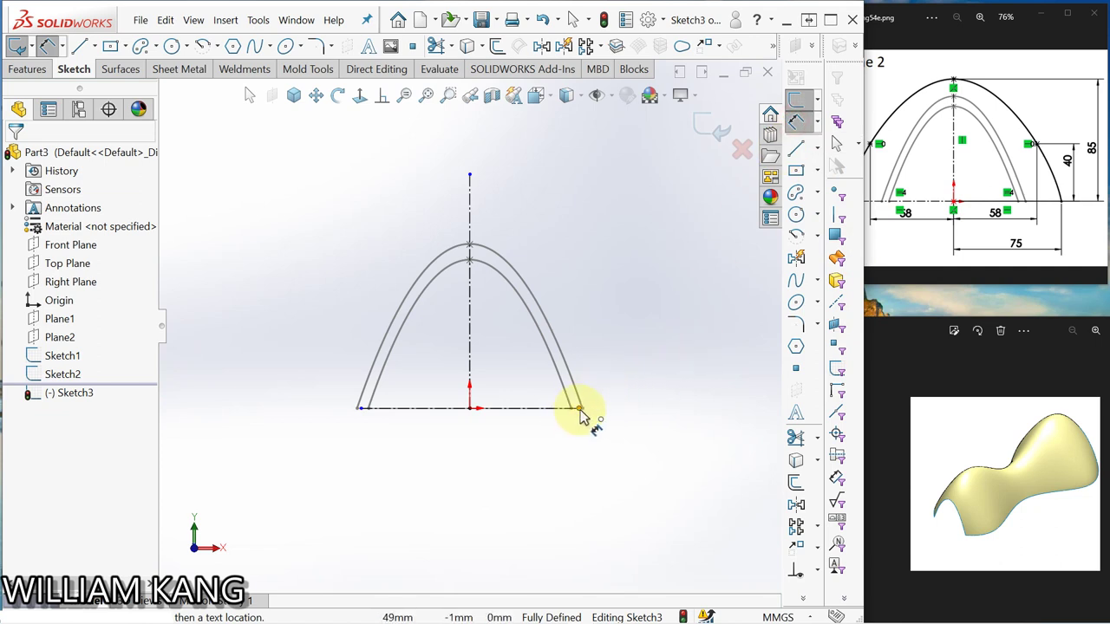
scroll(577, 425, "down", 2)
scroll(573, 427, "down", 2)
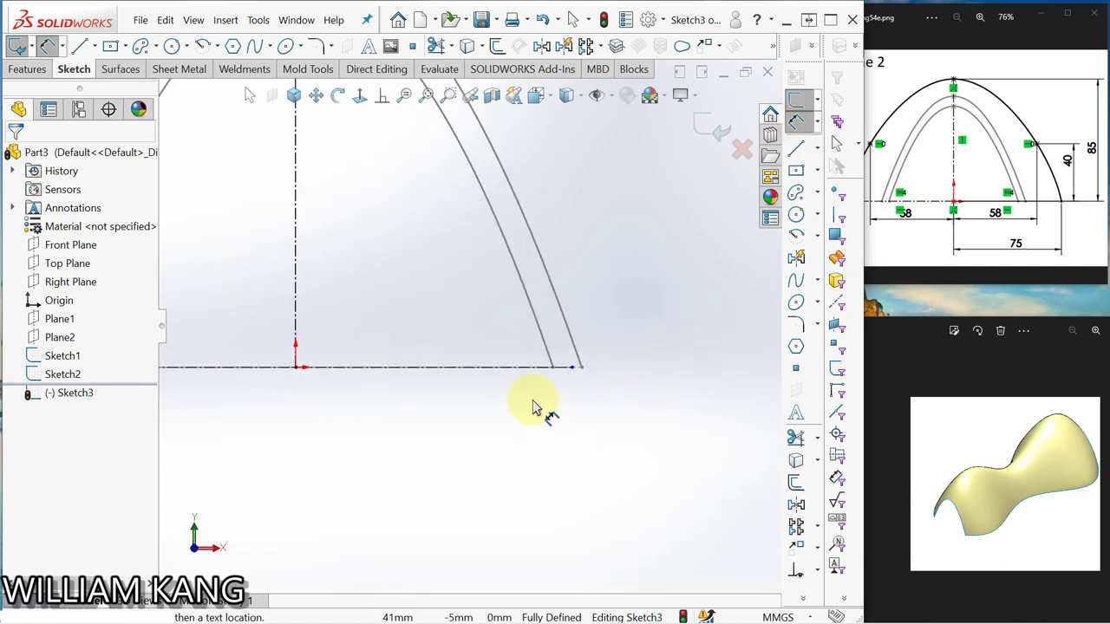
left_click(572, 367)
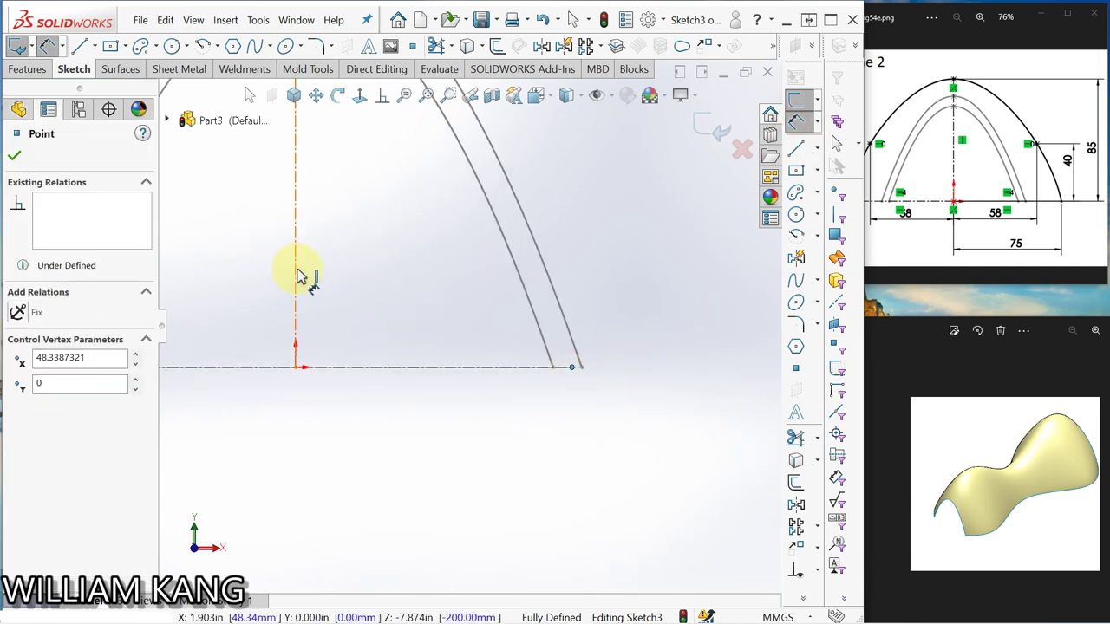
left_click(295, 334)
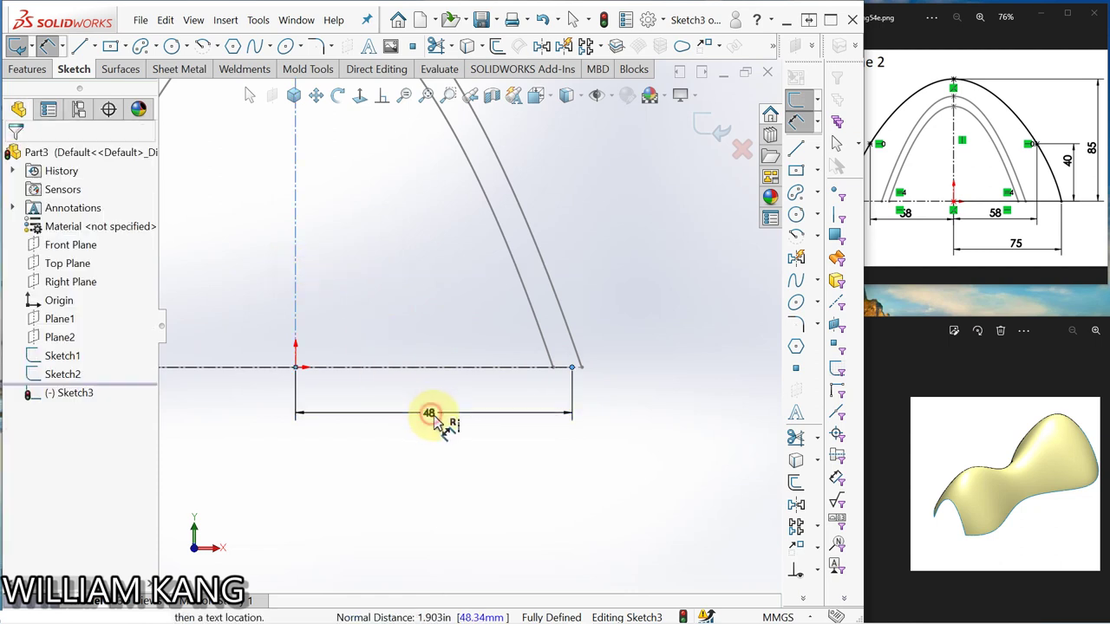
left_click(434, 423)
type("75")
key("Return")
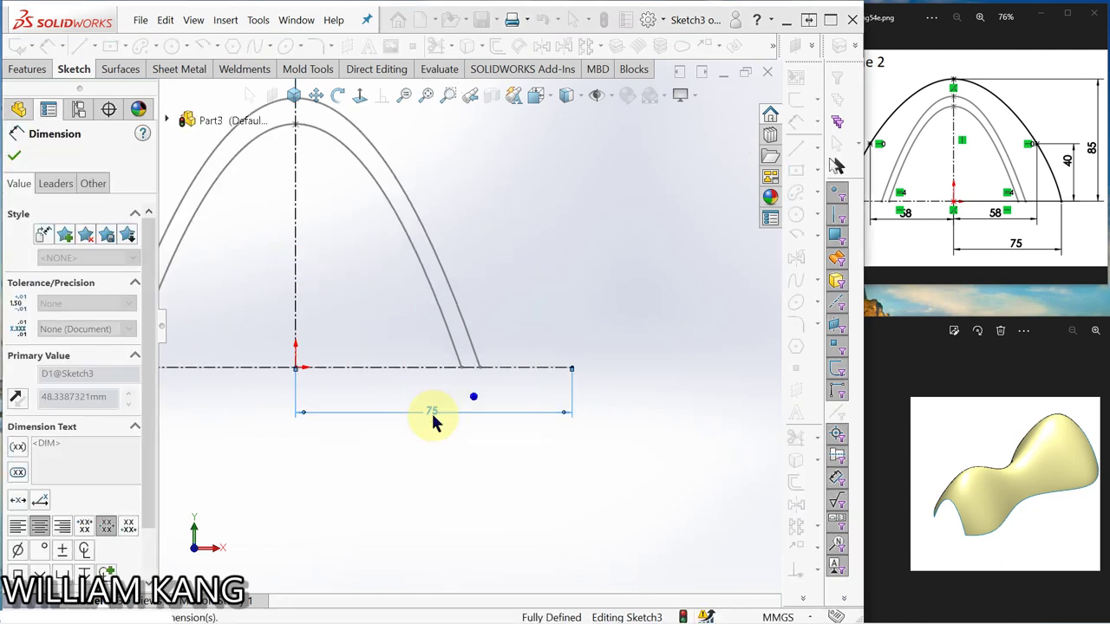
Dimension the vertical centerline's length at 85 mm
scroll(372, 298, "down", 2)
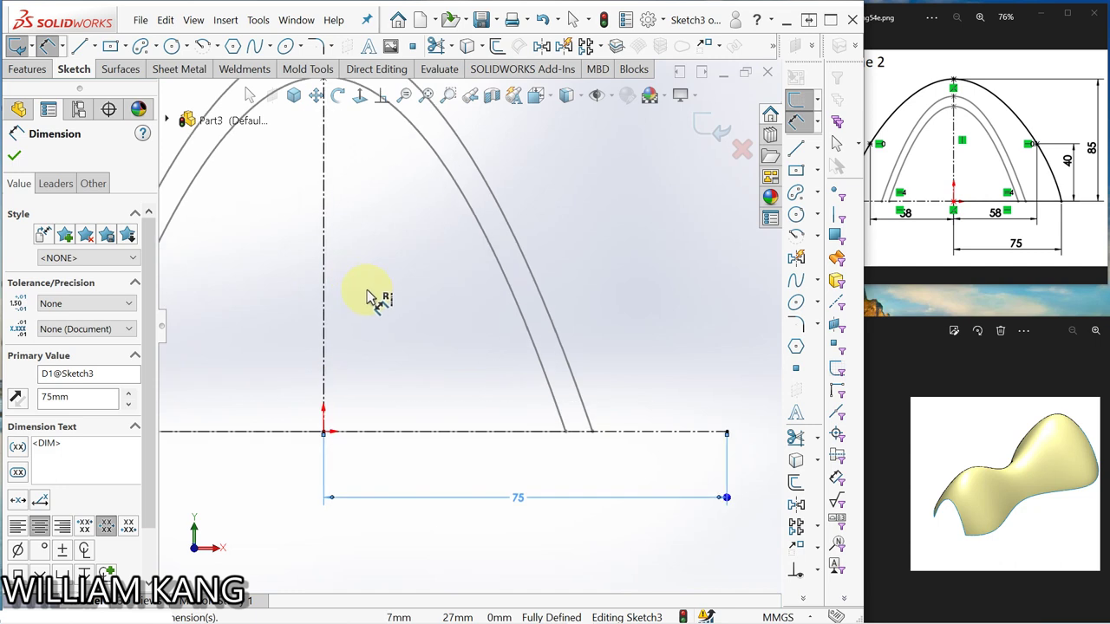
scroll(385, 311, "up", 6)
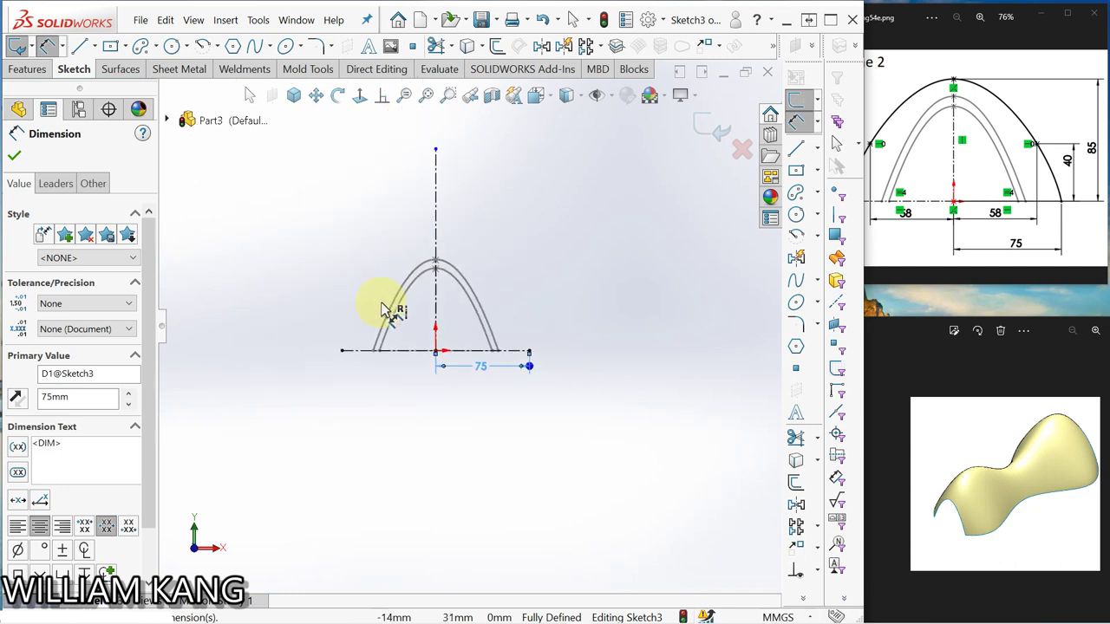
left_click(435, 212)
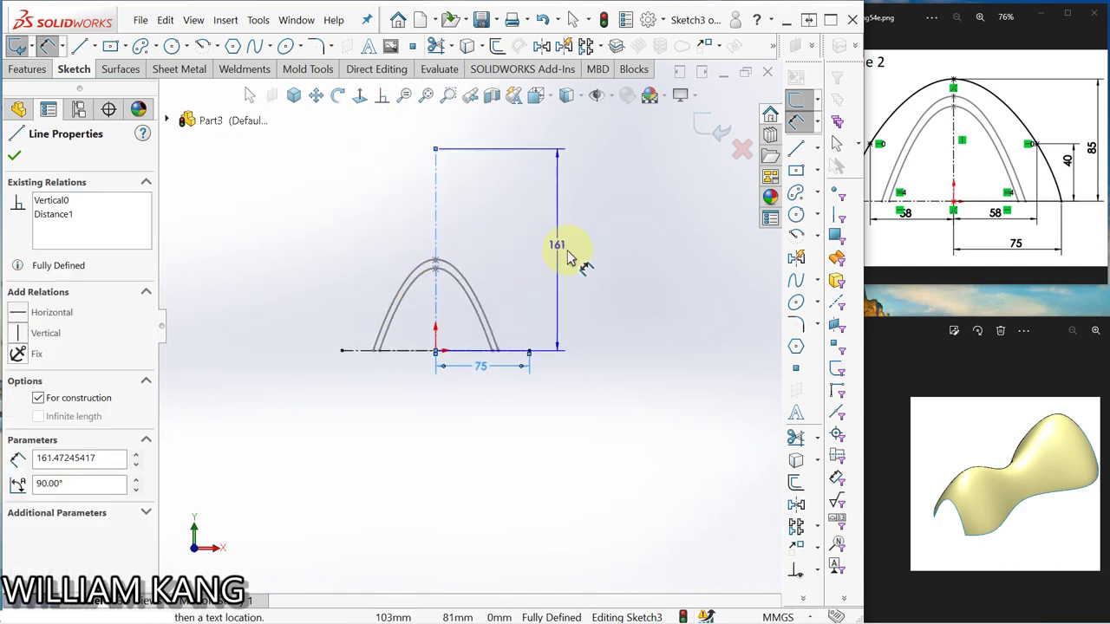
left_click(569, 254)
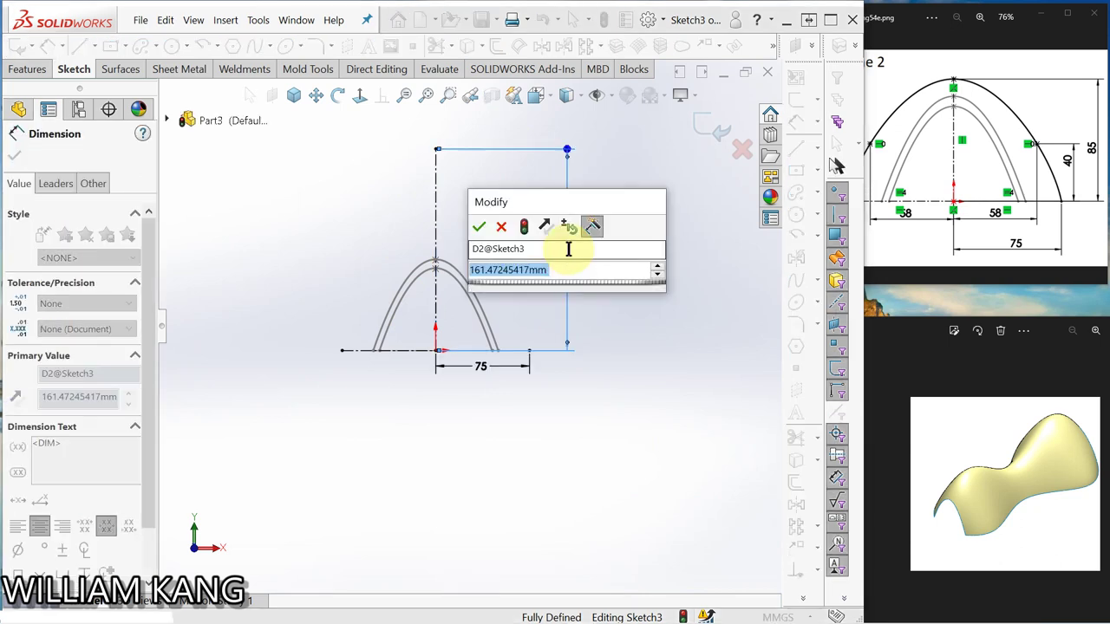
type("85")
key("Return")
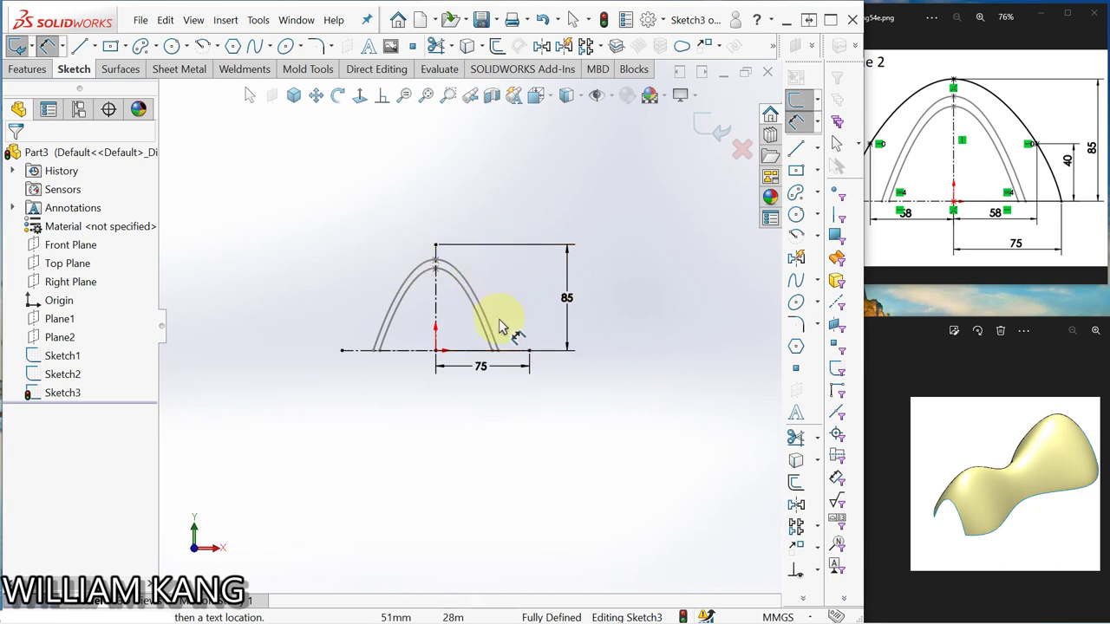
Draw a spline from the base centerline's right end over the vertical centerline's upper end to the left end, and exit the Plane2 sketch
left_click(796, 281)
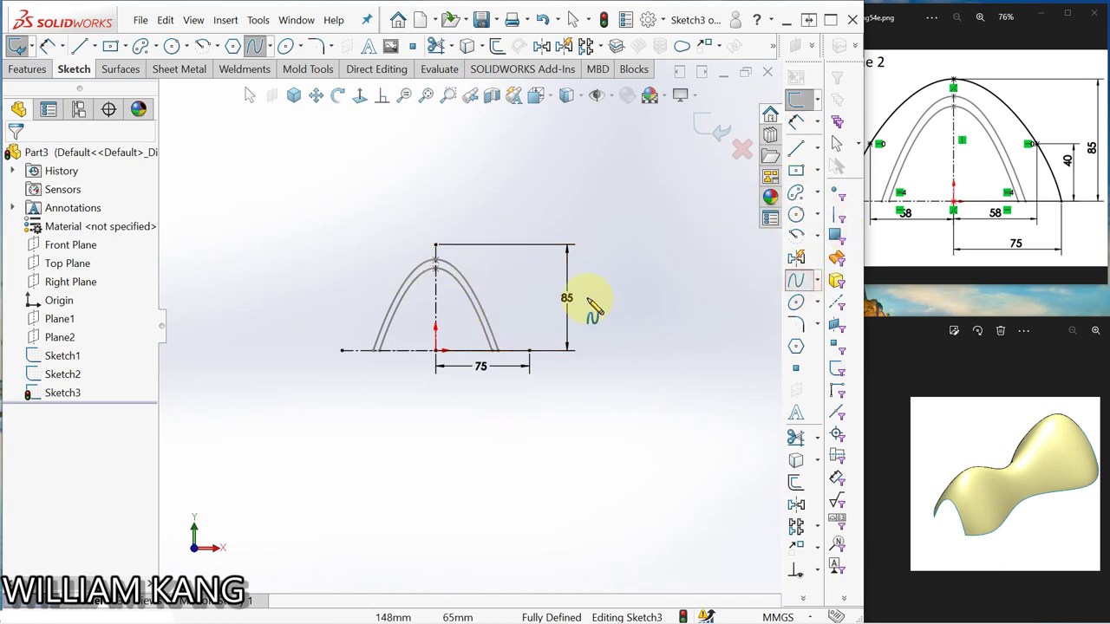
left_click(529, 350)
left_click(435, 245)
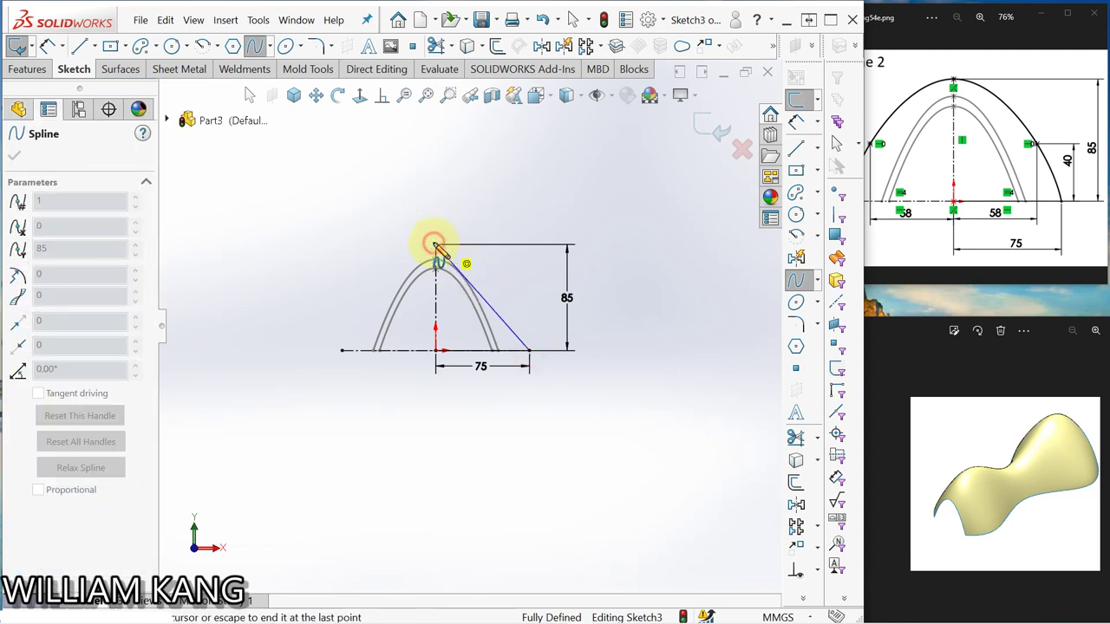
left_click(344, 352)
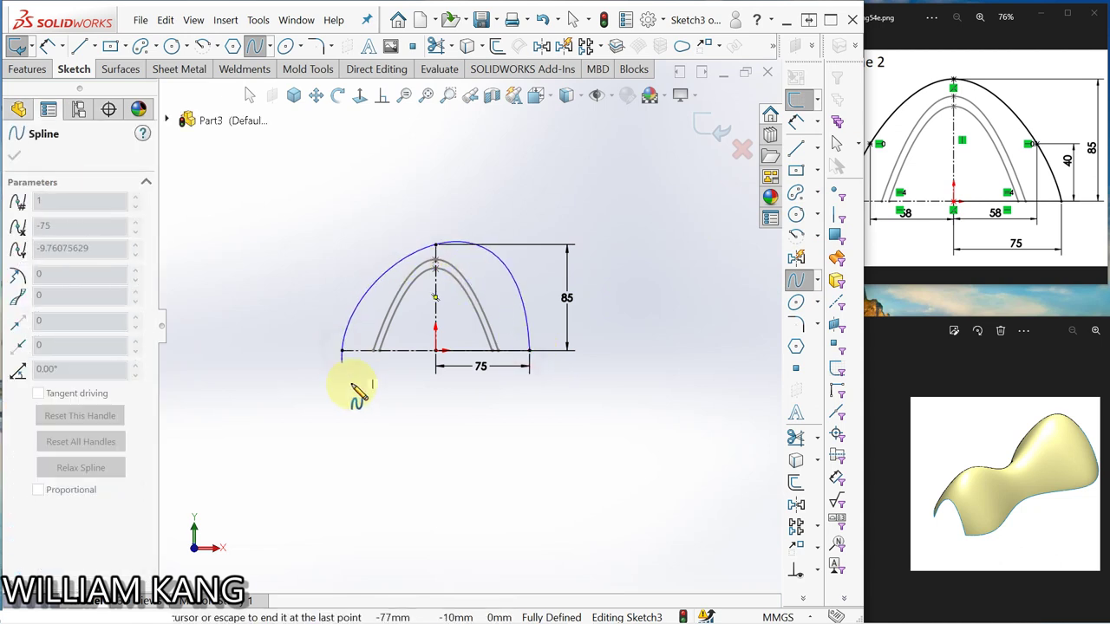
right_click(358, 374)
left_click(398, 392)
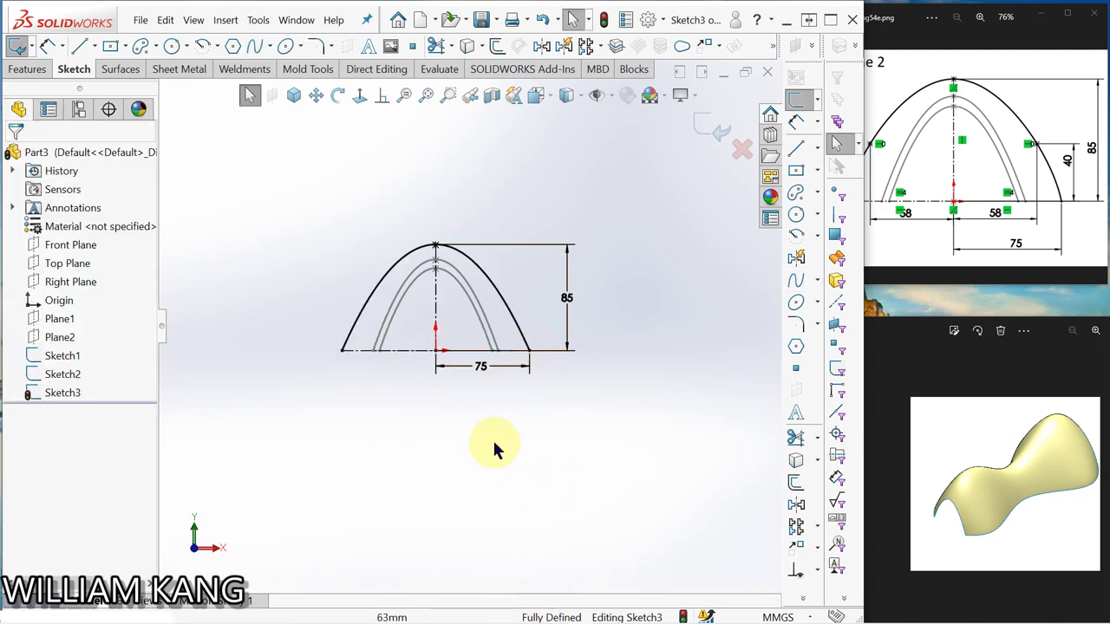
left_click(712, 122)
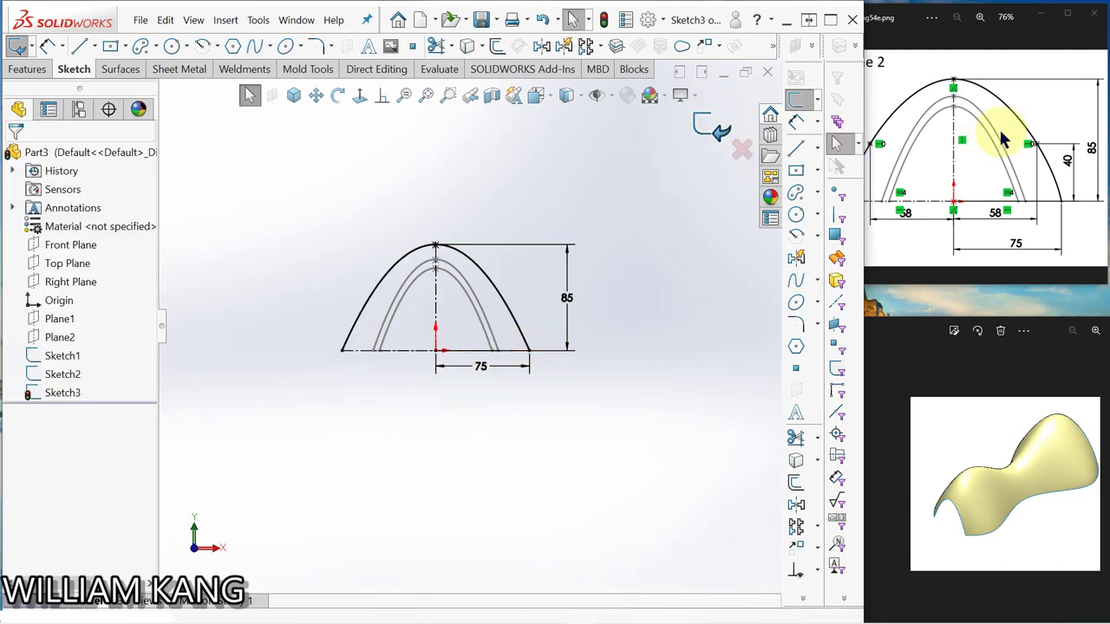
Bring up the kang54f.png reference drawing and start a new sketch on the Top Plane
left_click(1099, 160)
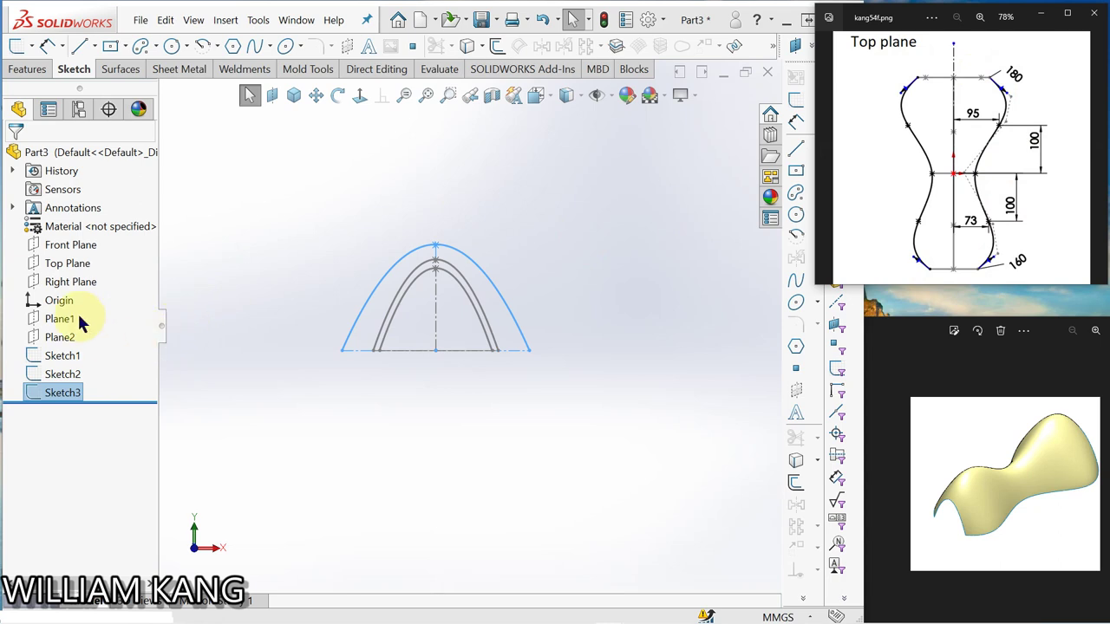
left_click(69, 266)
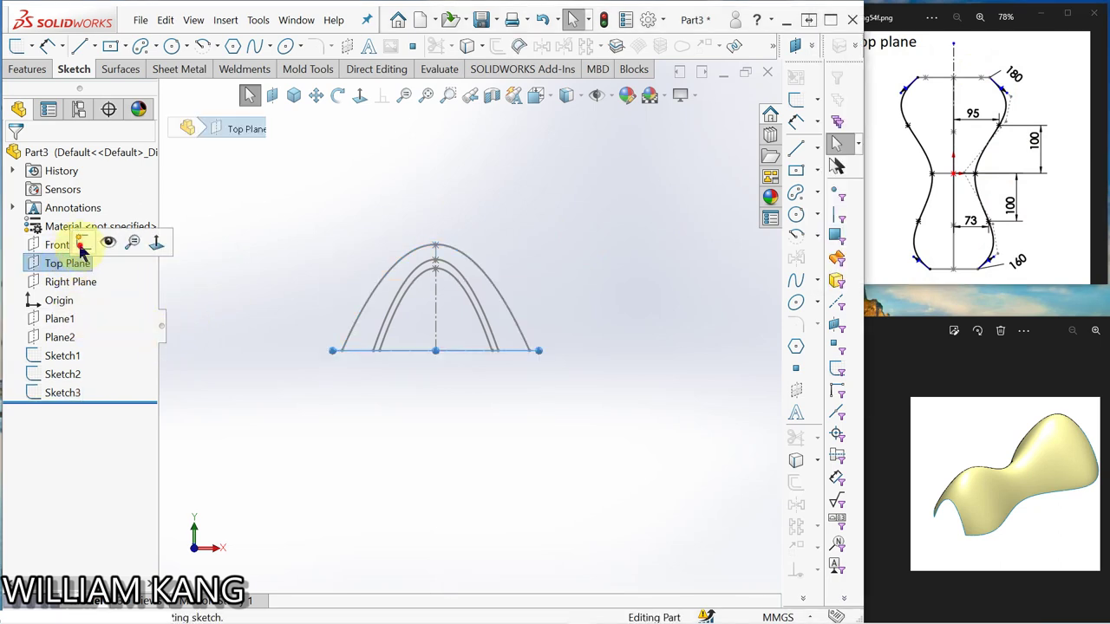
left_click(81, 242)
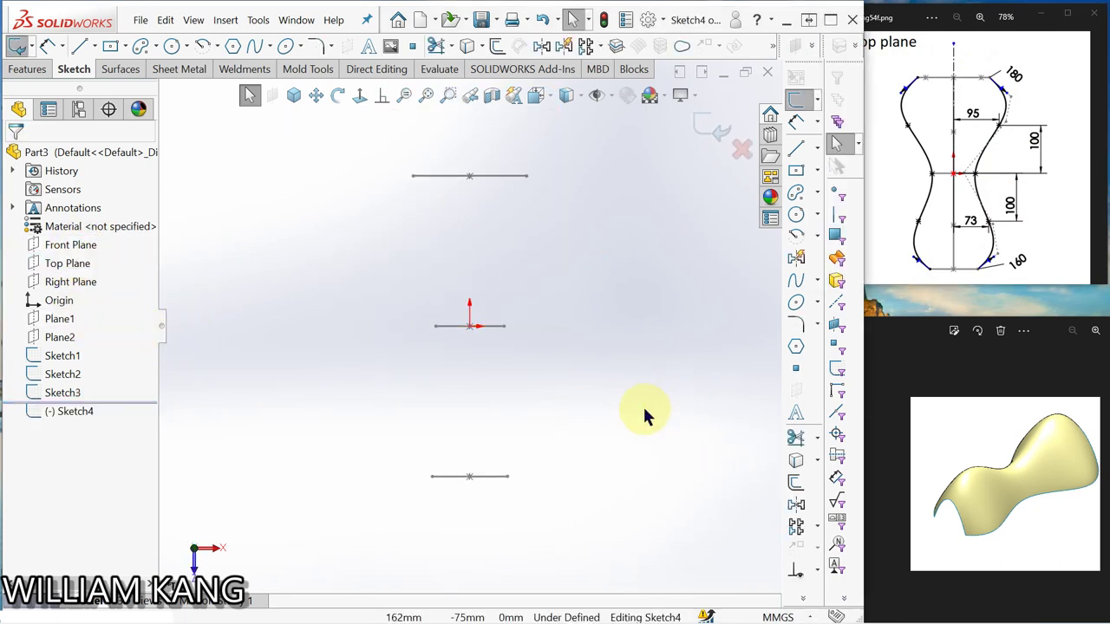
Convert the base lines of the three profile sketches into the Top Plane sketch and make them construction geometry
left_click(794, 466)
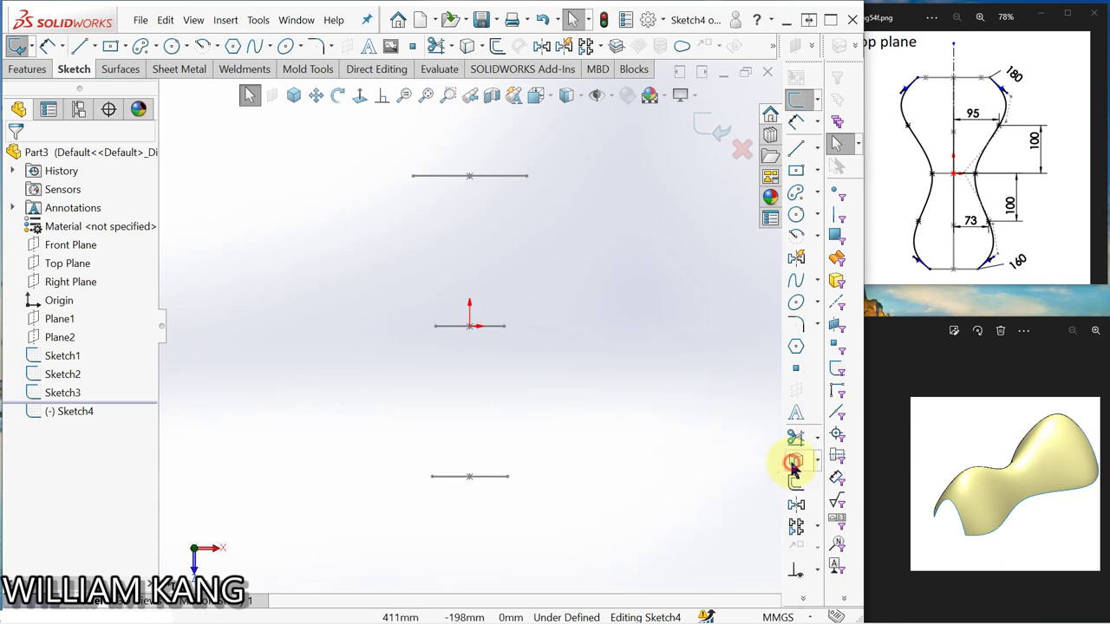
left_click(491, 482)
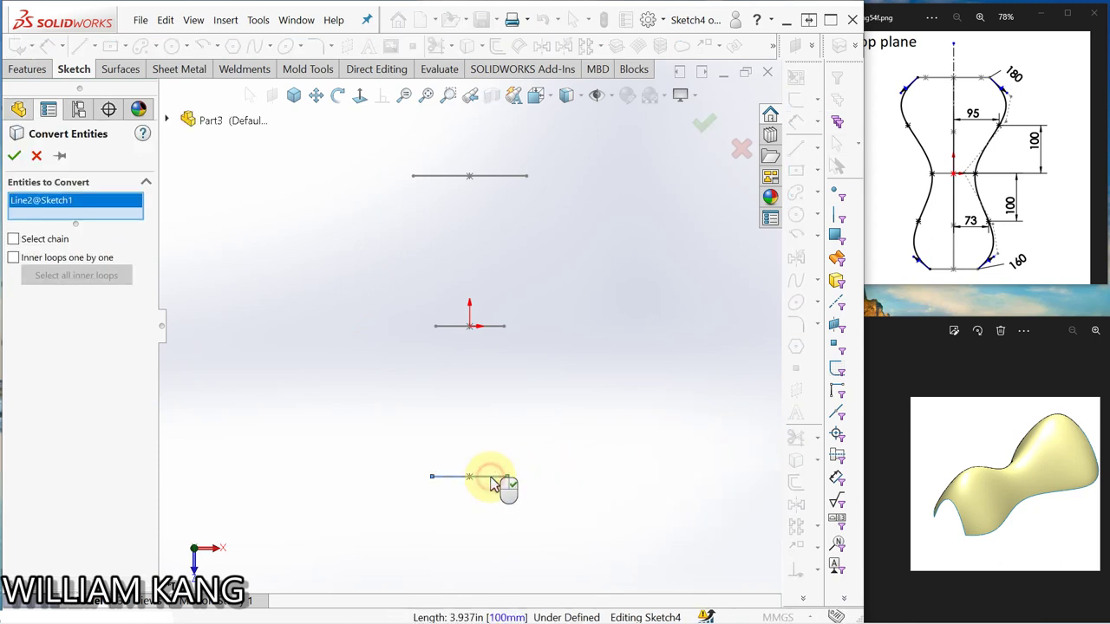
left_click(493, 333)
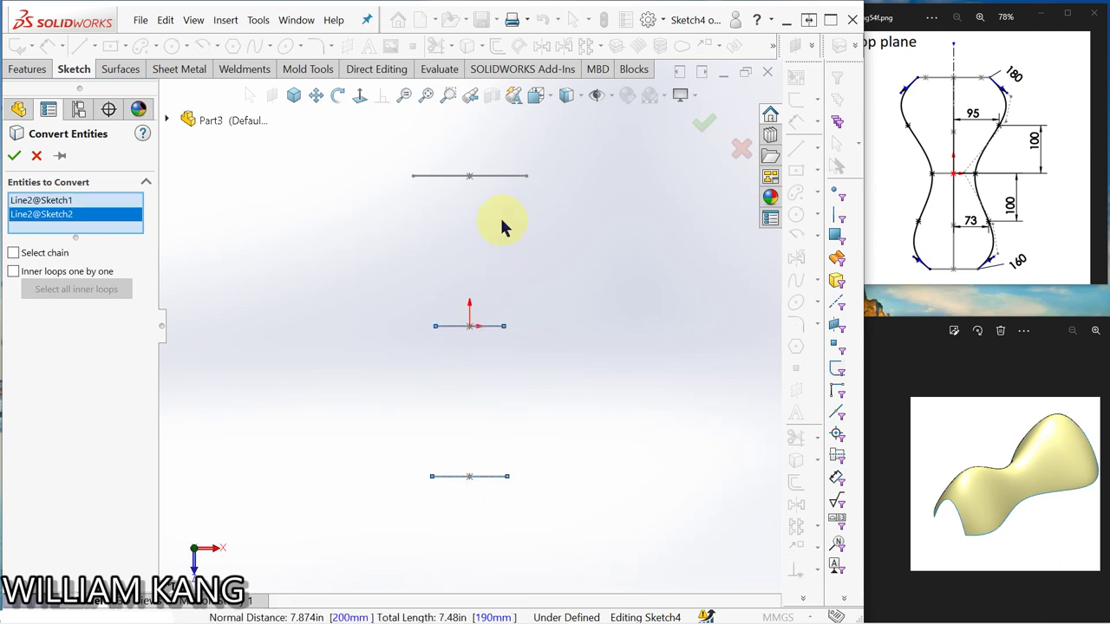
left_click(504, 177)
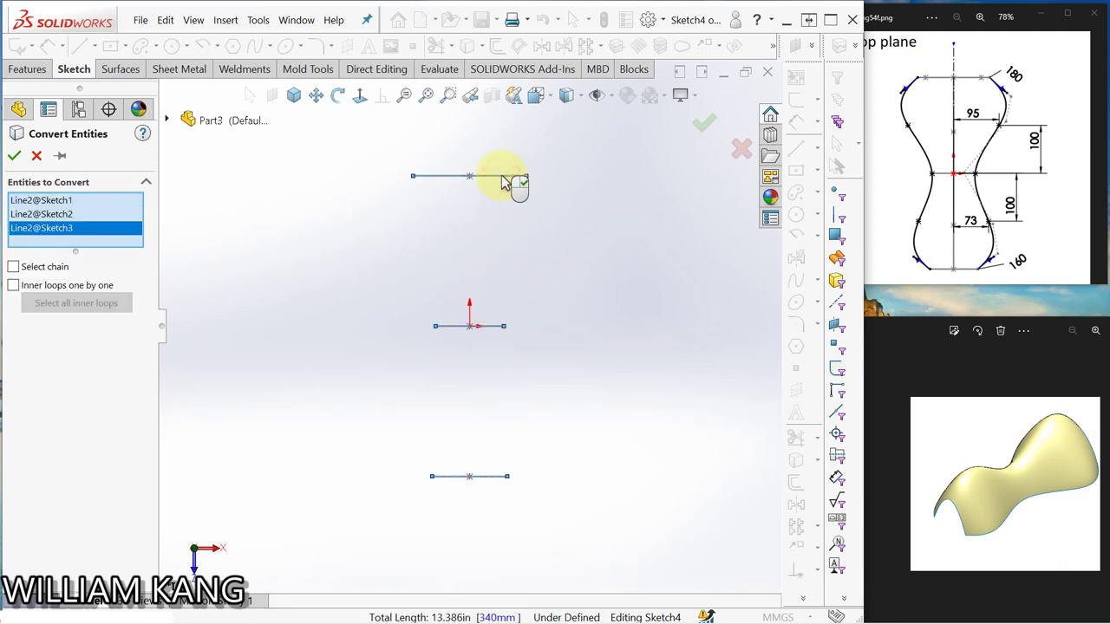
left_click(17, 156)
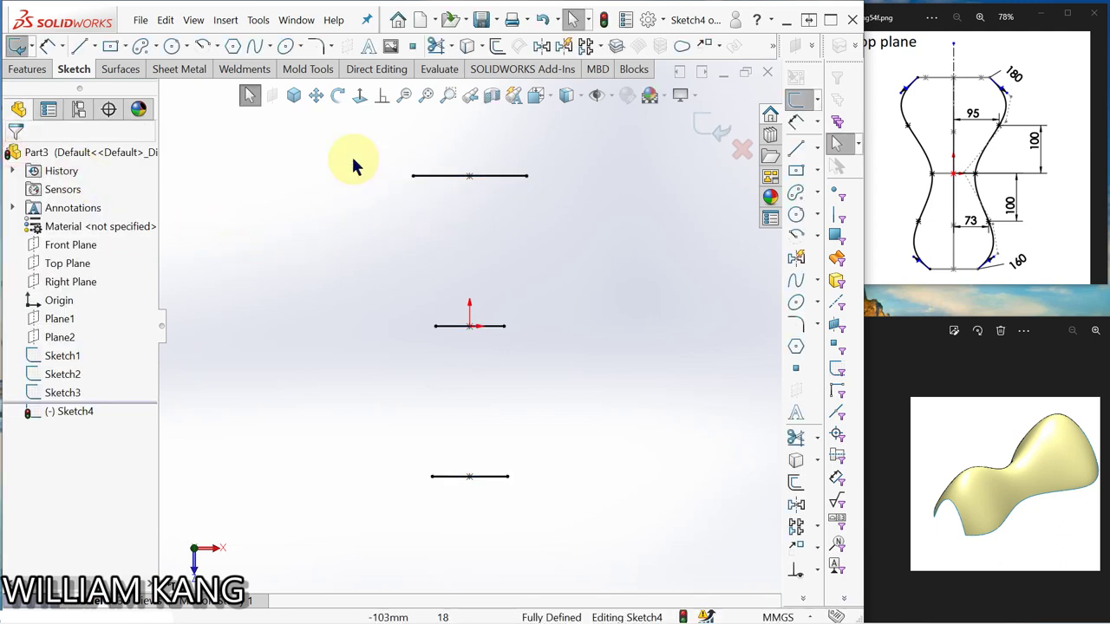
left_click_drag(361, 139, 569, 516)
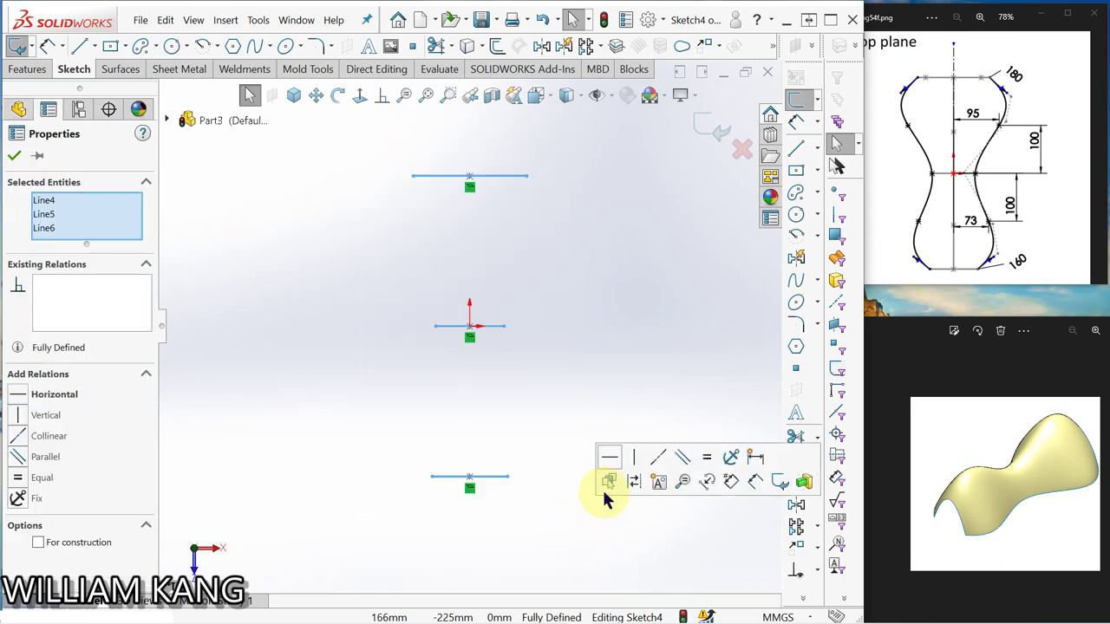
left_click(638, 489)
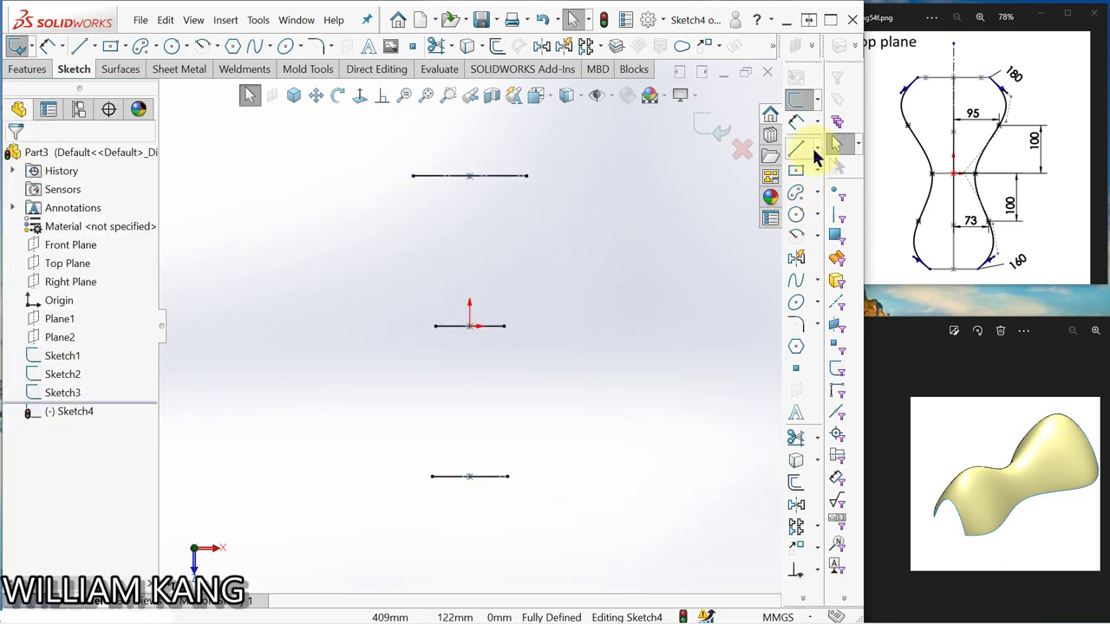
Sketch a vertical centerline from the midpoint of the lowest base line to the midpoint of the uppermost one
left_click(818, 157)
left_click(813, 166)
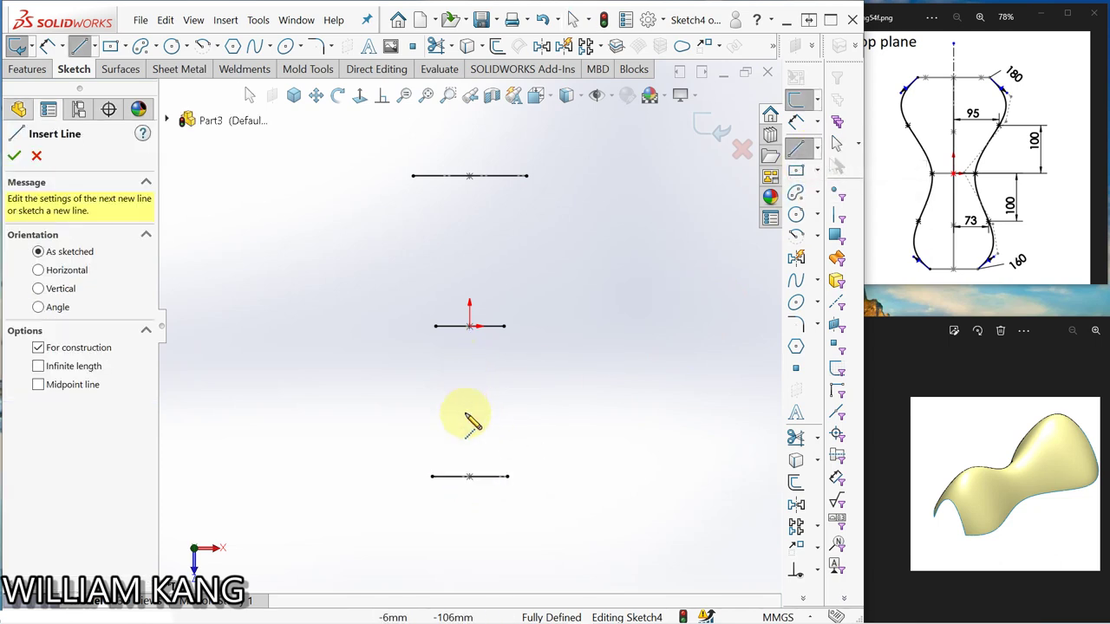
left_click(469, 476)
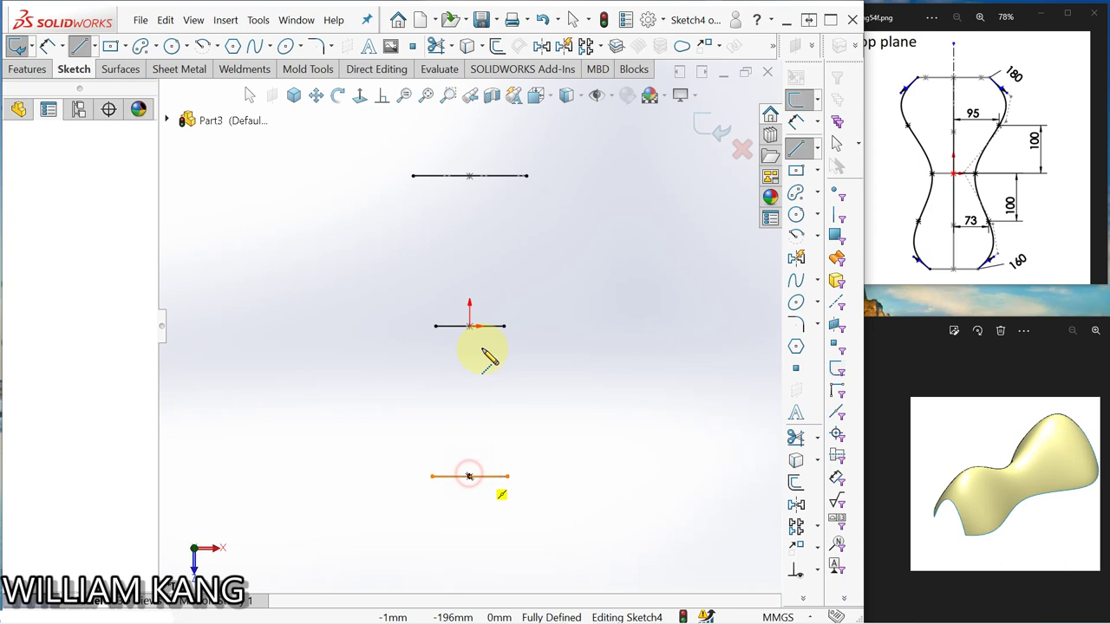
left_click(469, 176)
right_click(607, 230)
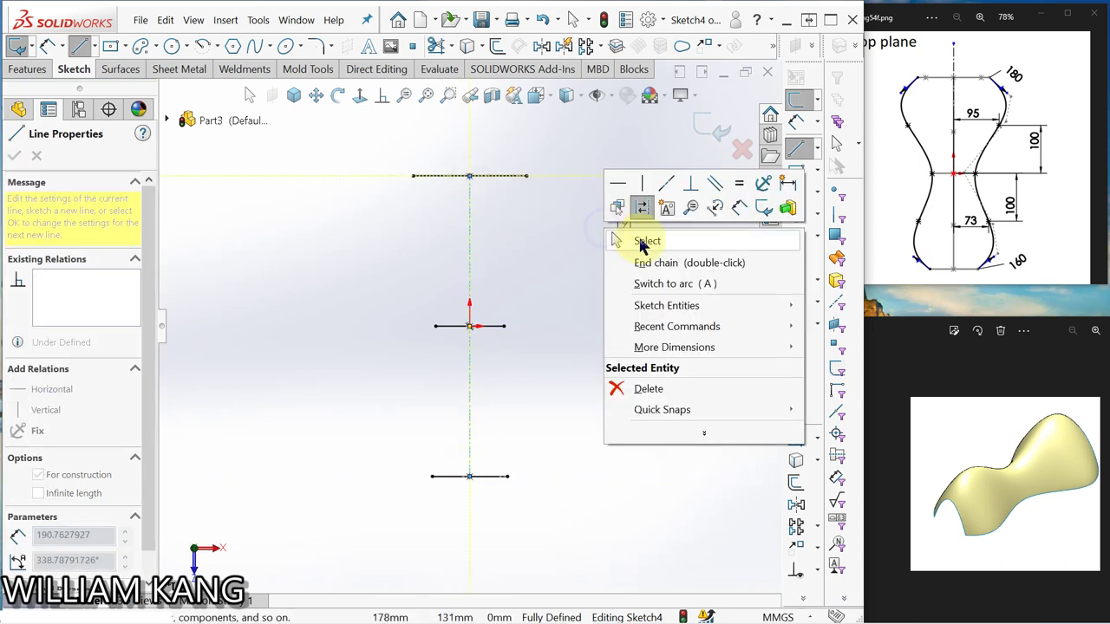
left_click(643, 255)
key("Escape")
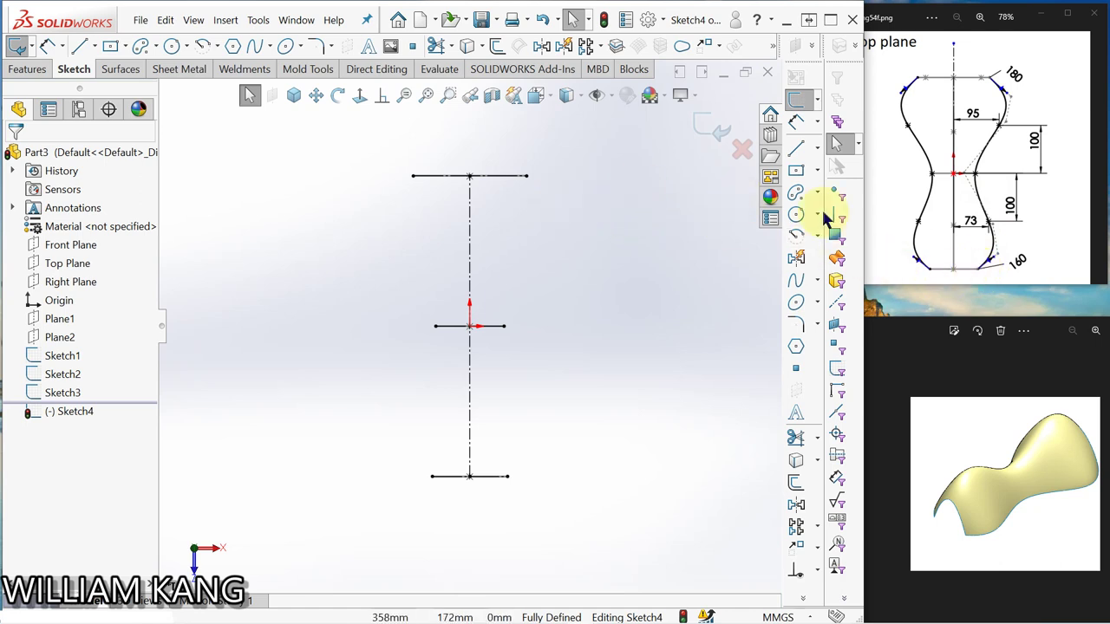
Draw a five-point spline through the right ends of the uppermost, middle and lowest base lines, with one outward point between each pair
left_click(797, 282)
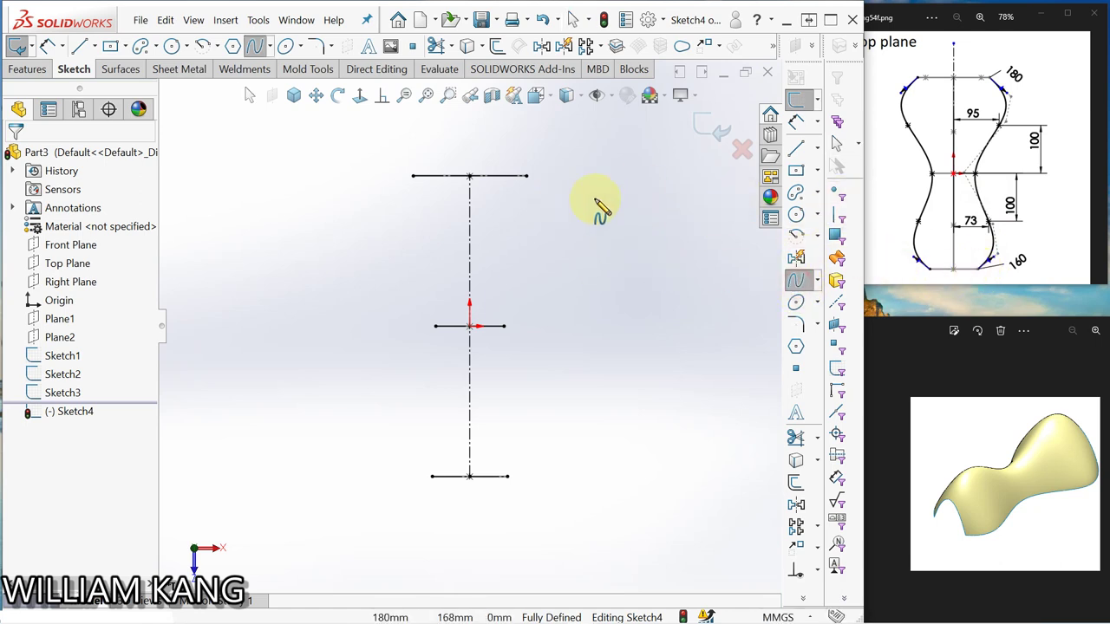
left_click(526, 176)
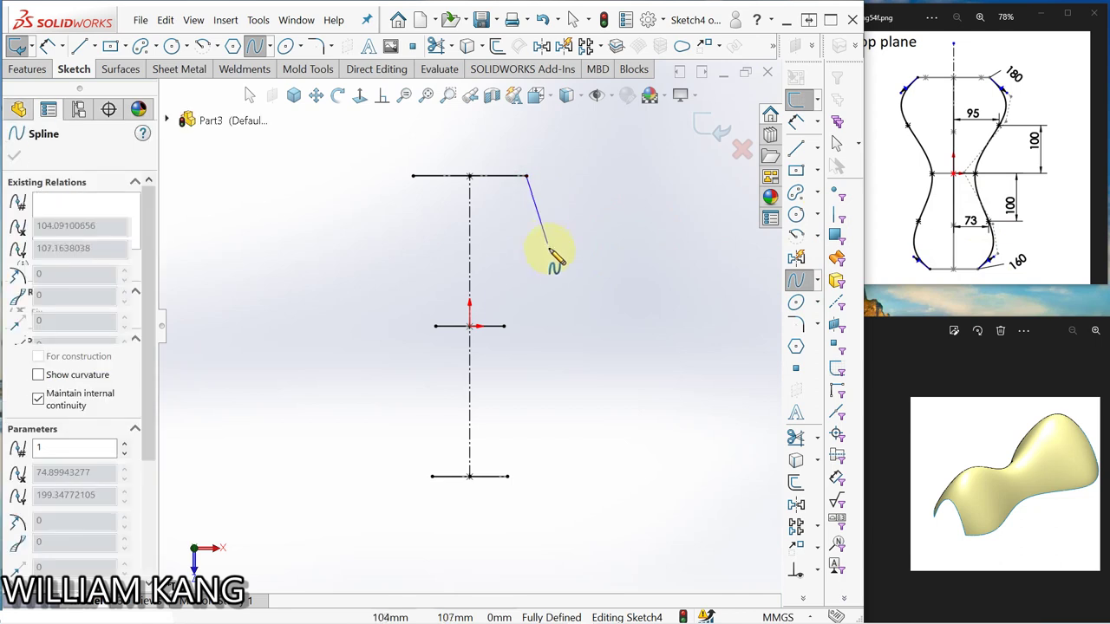
left_click(547, 253)
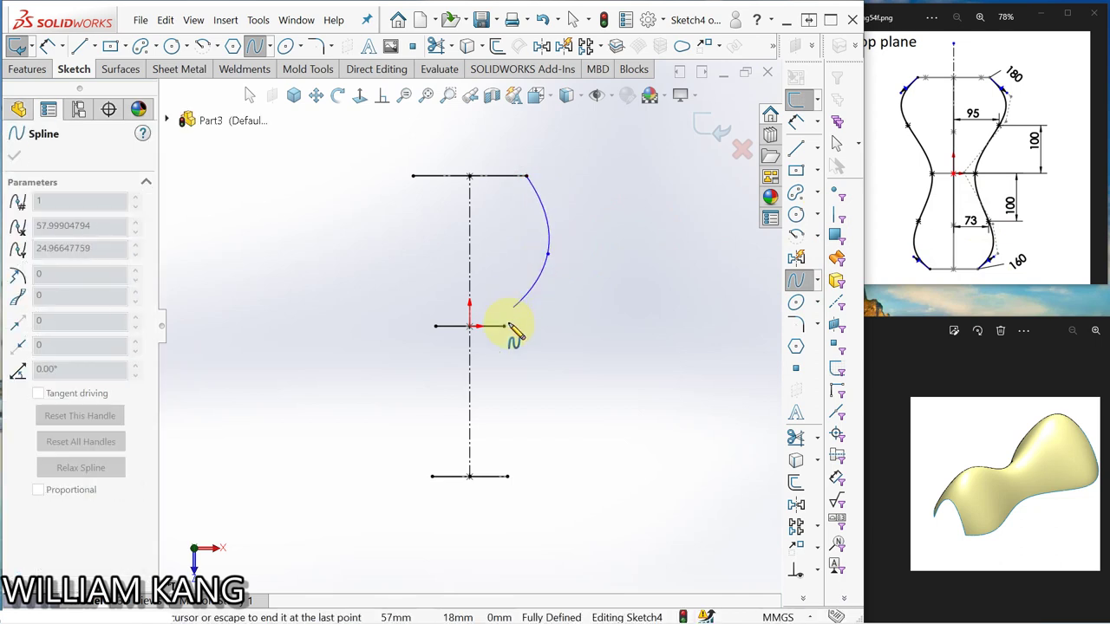
left_click(503, 326)
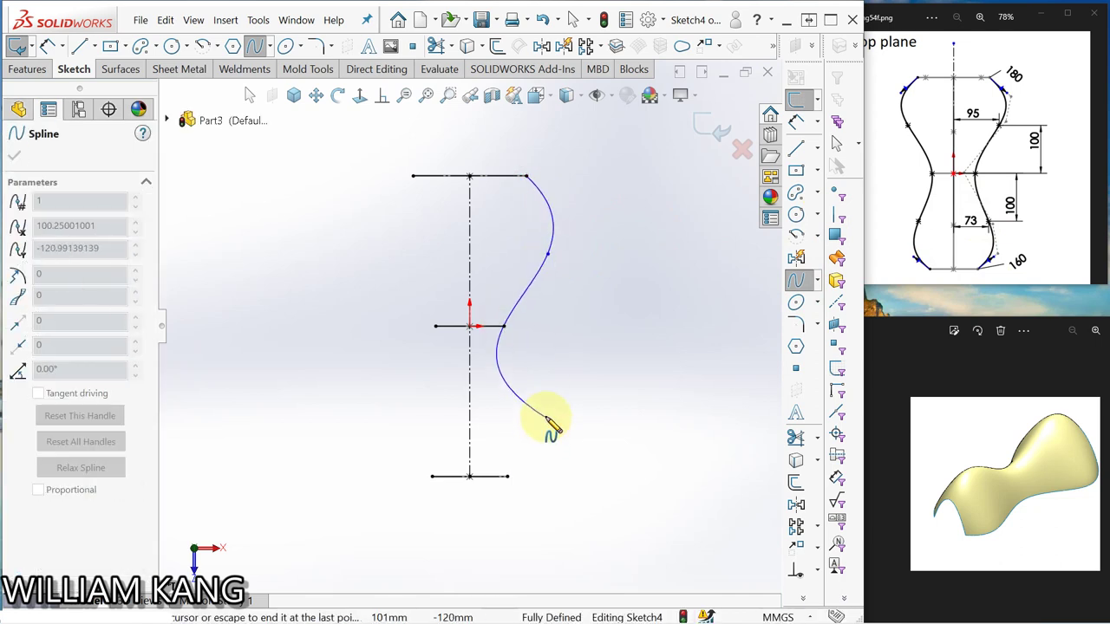
left_click(547, 416)
left_click(508, 476)
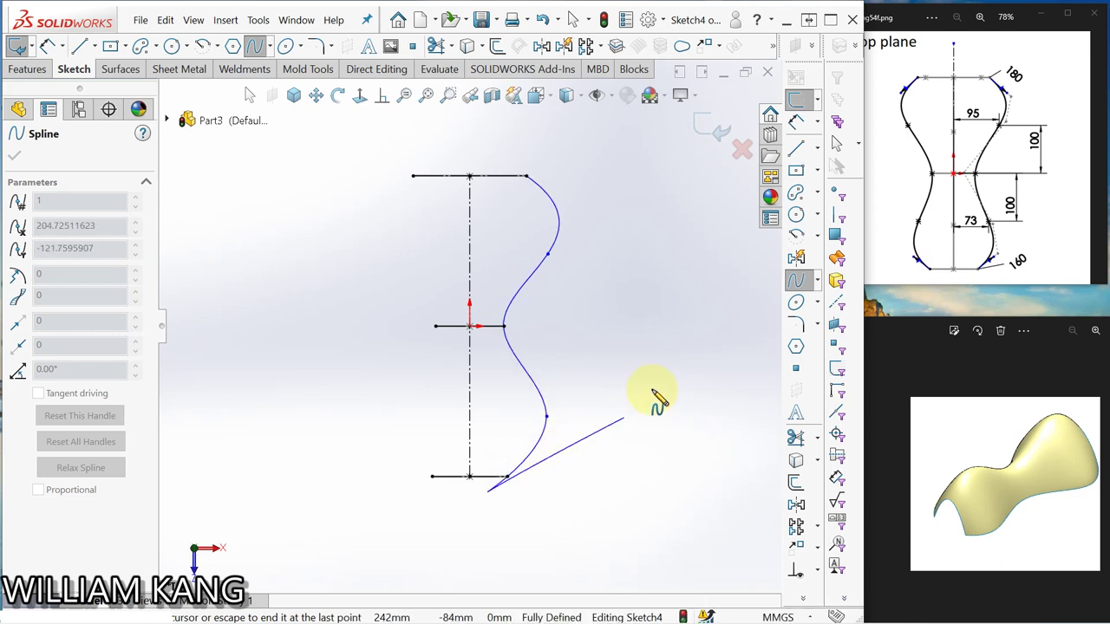
right_click(648, 398)
left_click(689, 396)
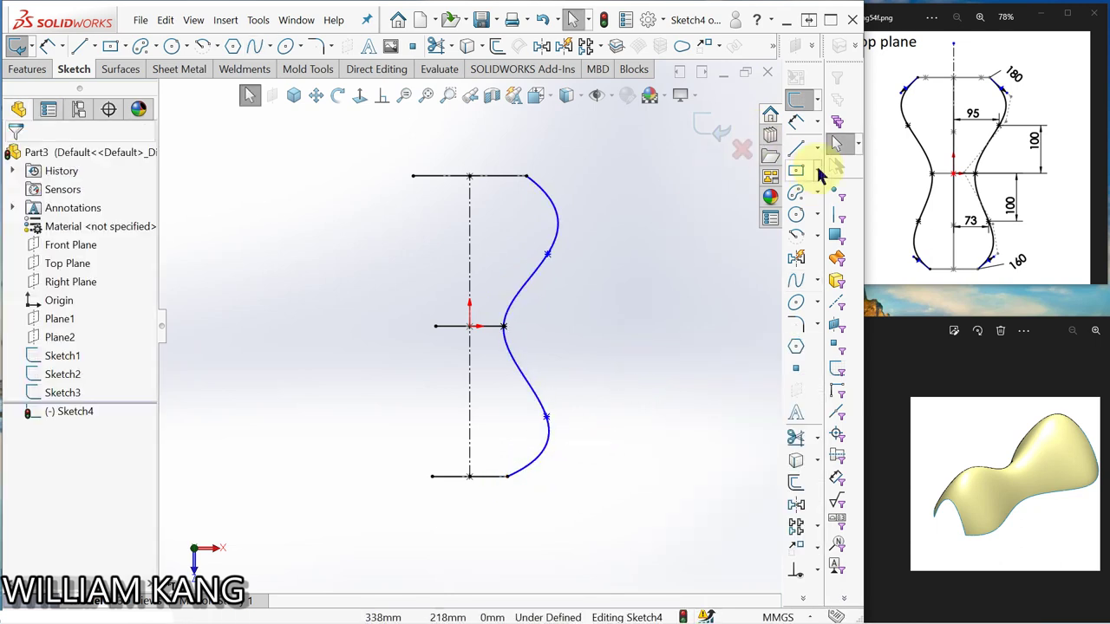
Dimension the vertical distance from the origin to the spline's upper intermediate point at 100 mm
left_click(796, 120)
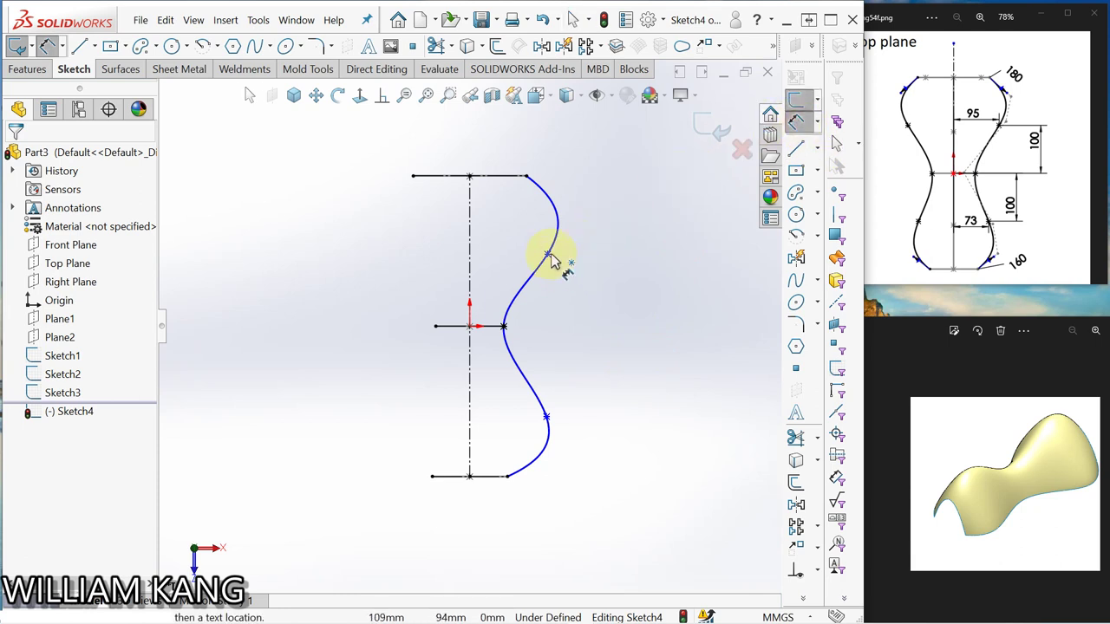
left_click(548, 254)
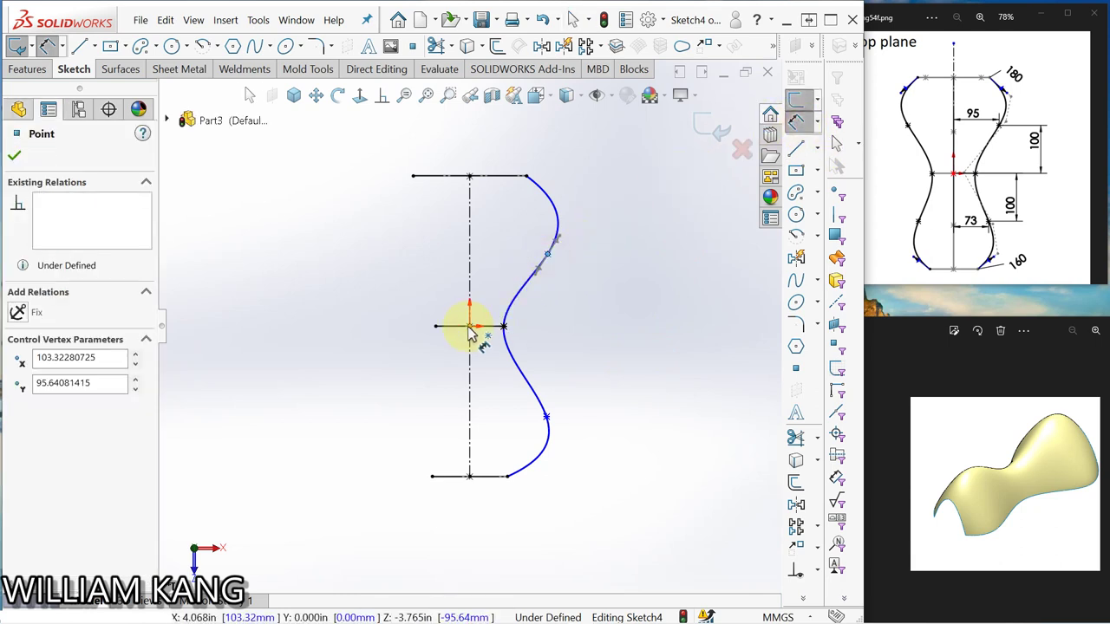
left_click(469, 327)
left_click(597, 299)
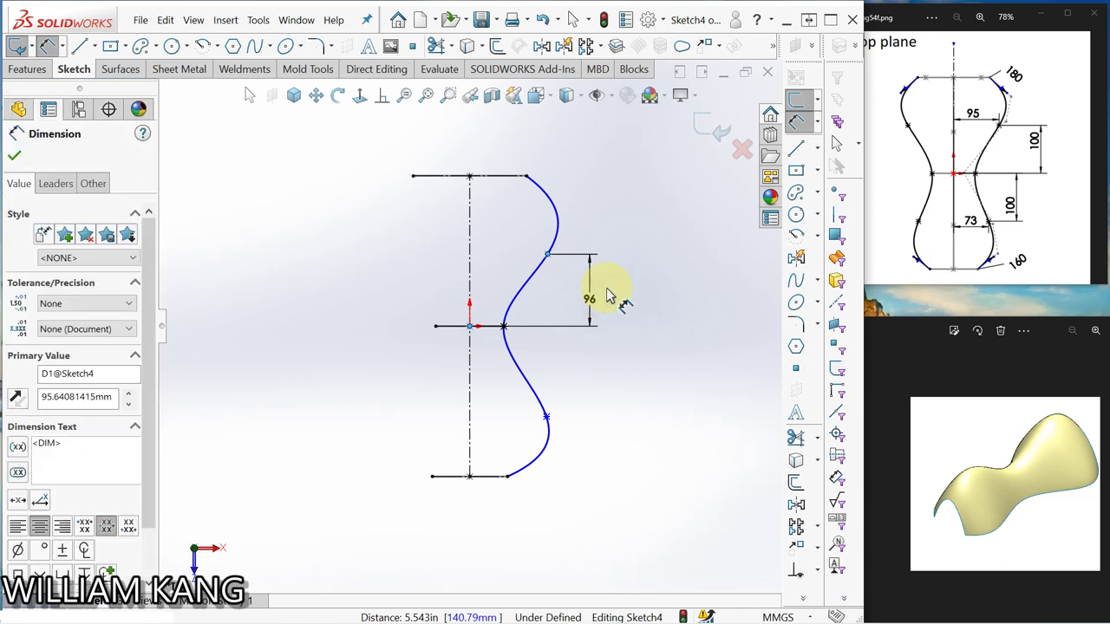
type("100")
key("Return")
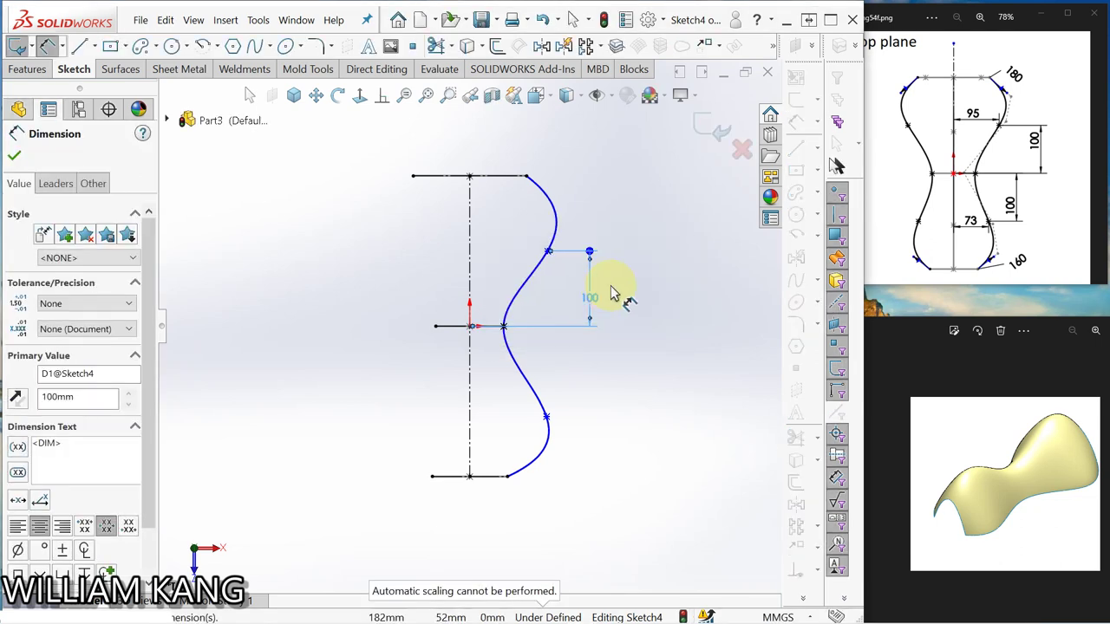
Dimension the vertical distance from the origin to the spline's lower intermediate point at 100 mm
left_click(547, 419)
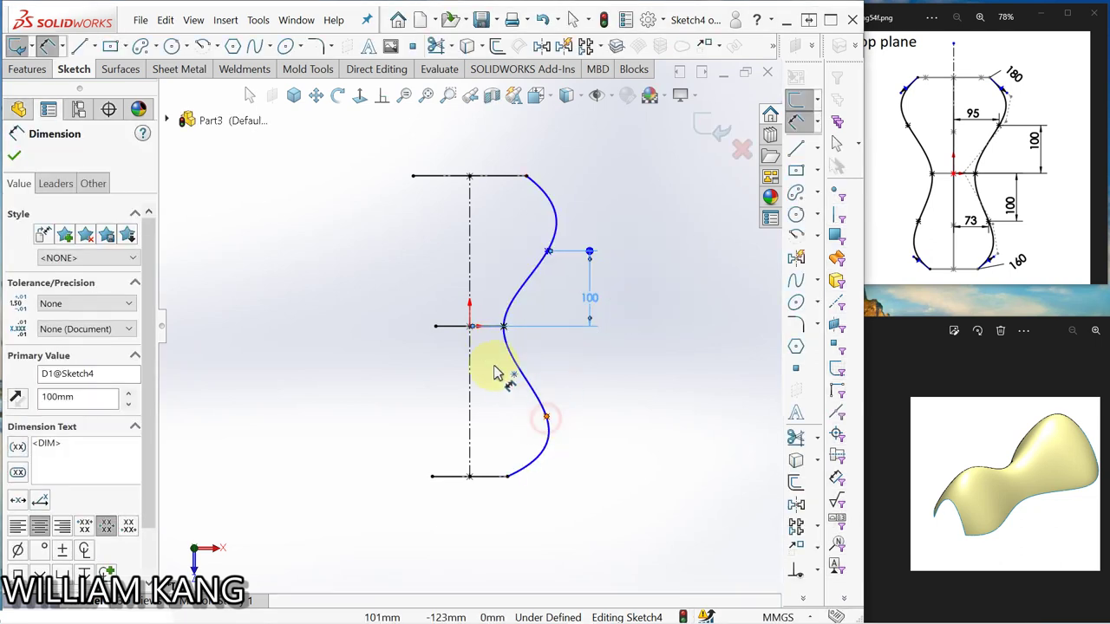
left_click(470, 327)
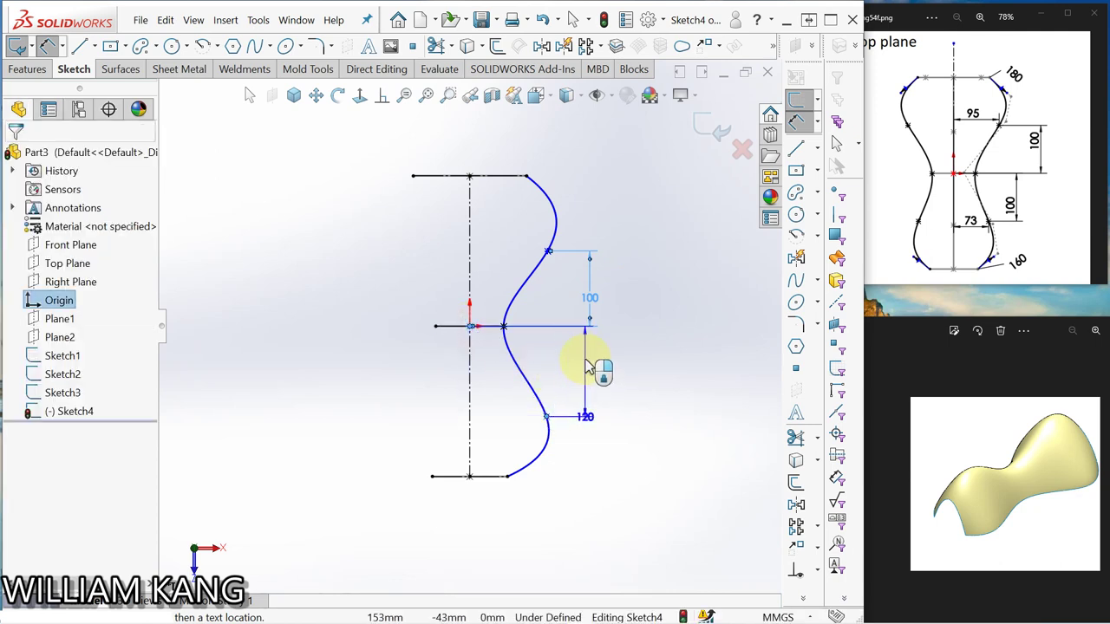
left_click(586, 356)
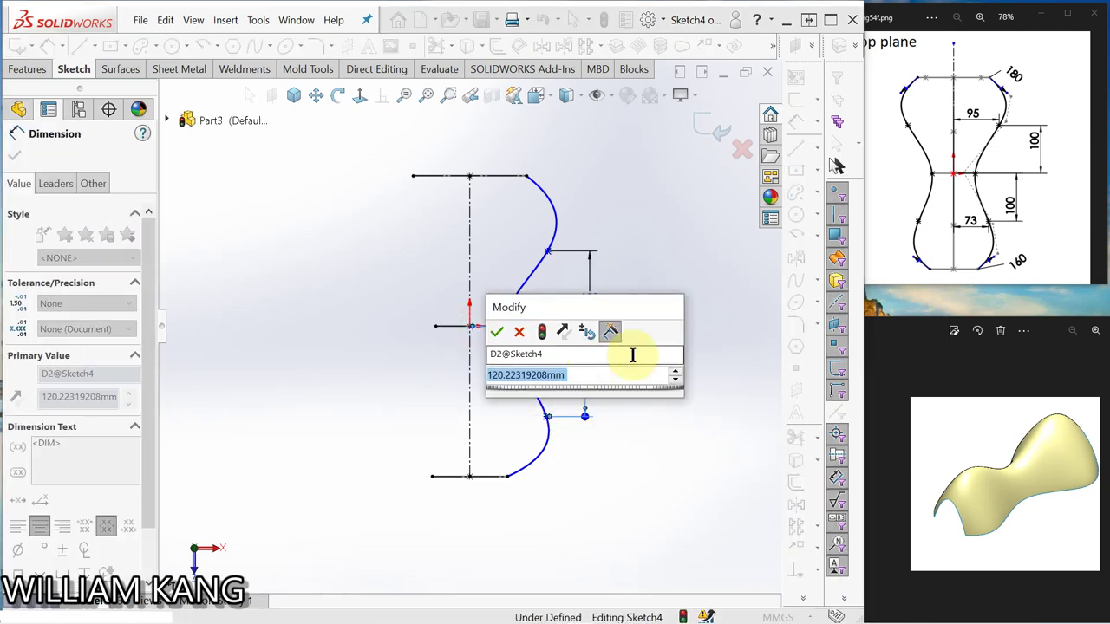
type("100")
key("Return")
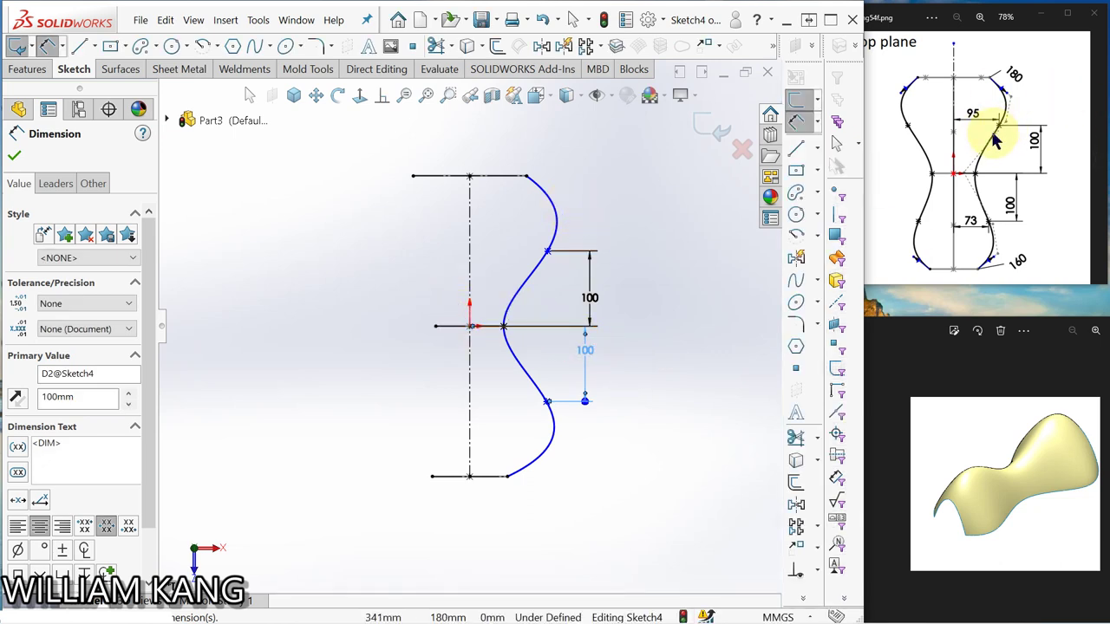
left_click(548, 252)
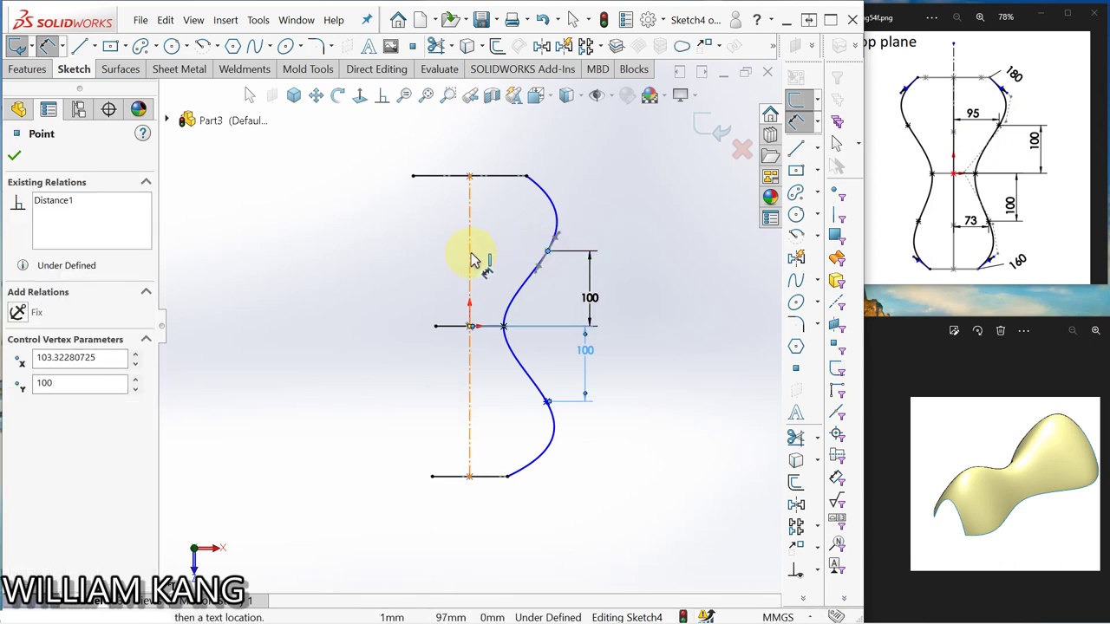
left_click(470, 248)
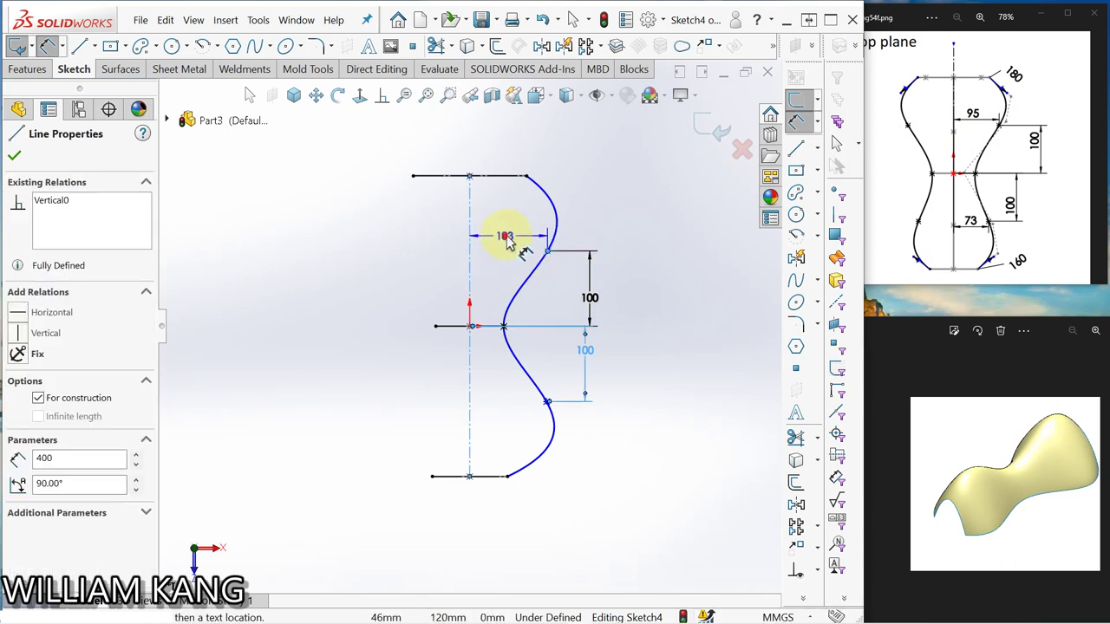
left_click(511, 236)
type("96")
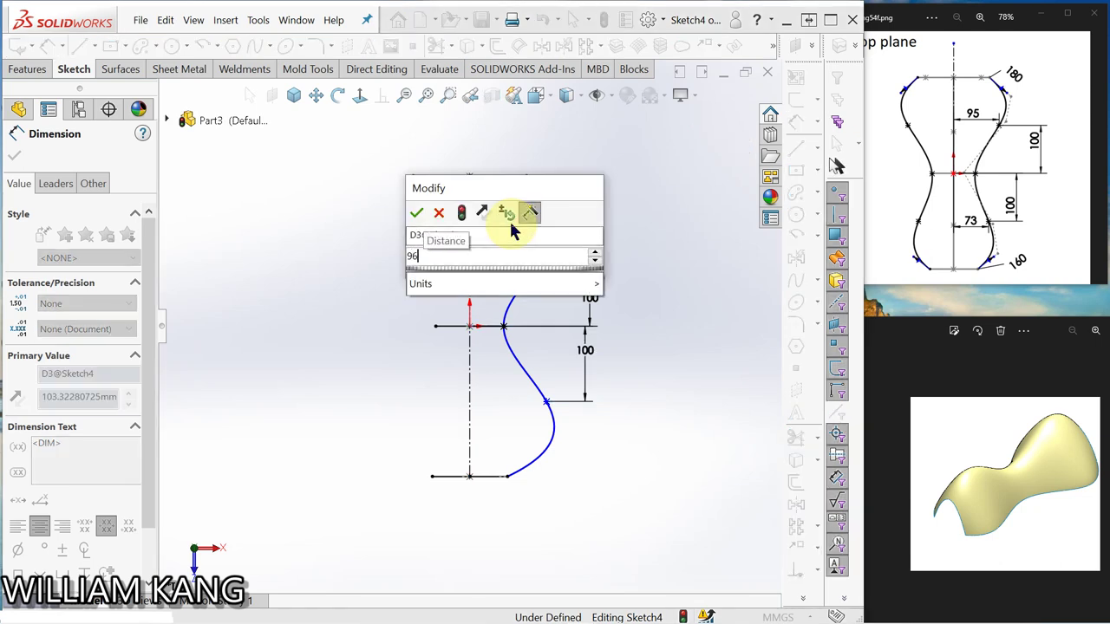
key("BackSpace")
type("95")
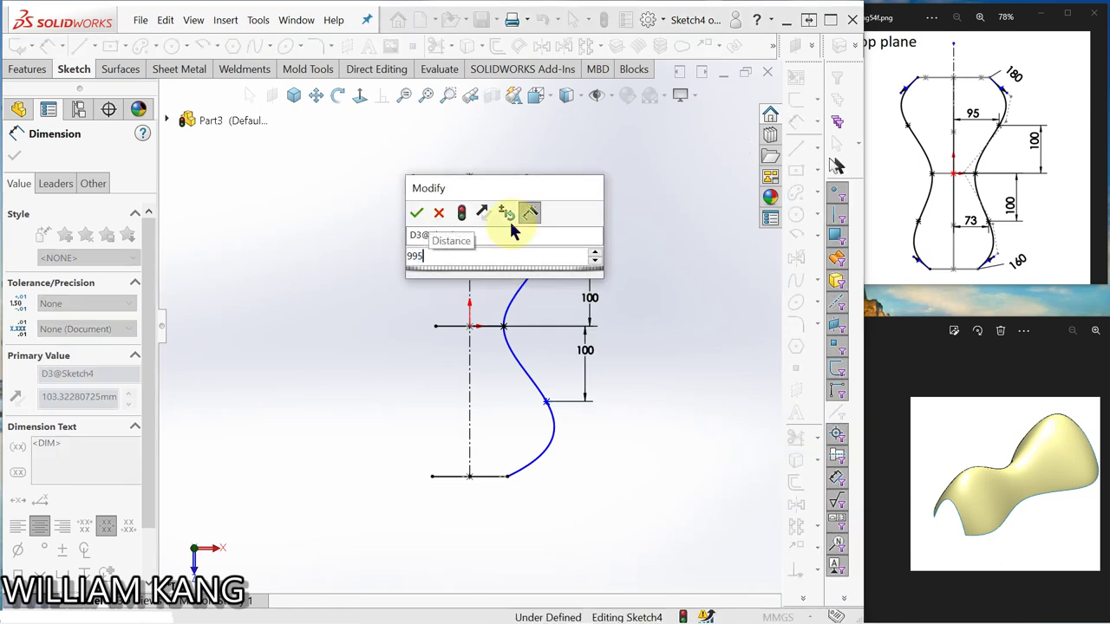
key("Return")
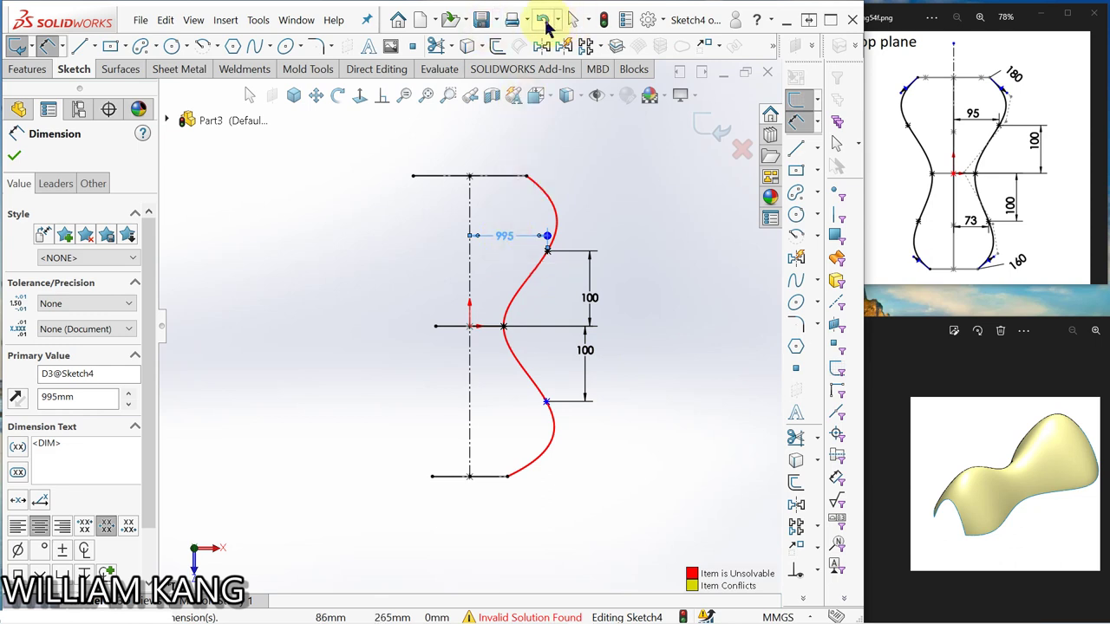
left_click(545, 21)
left_click(543, 21)
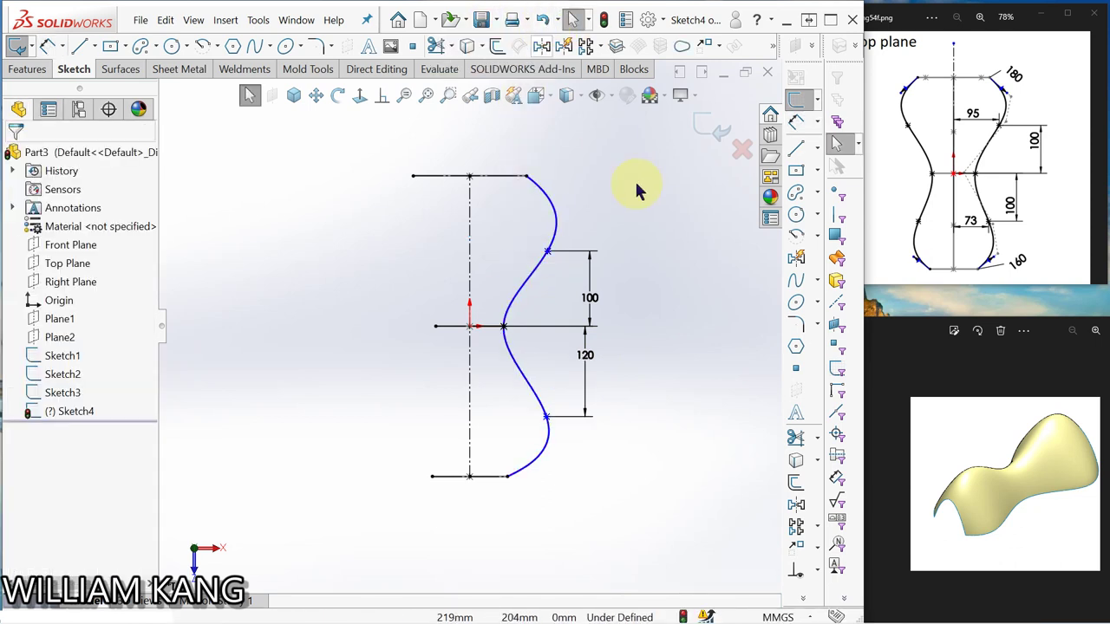
Dimension the horizontal distance from the vertical centerline to the spline's upper intermediate point at 95 mm
left_click(796, 121)
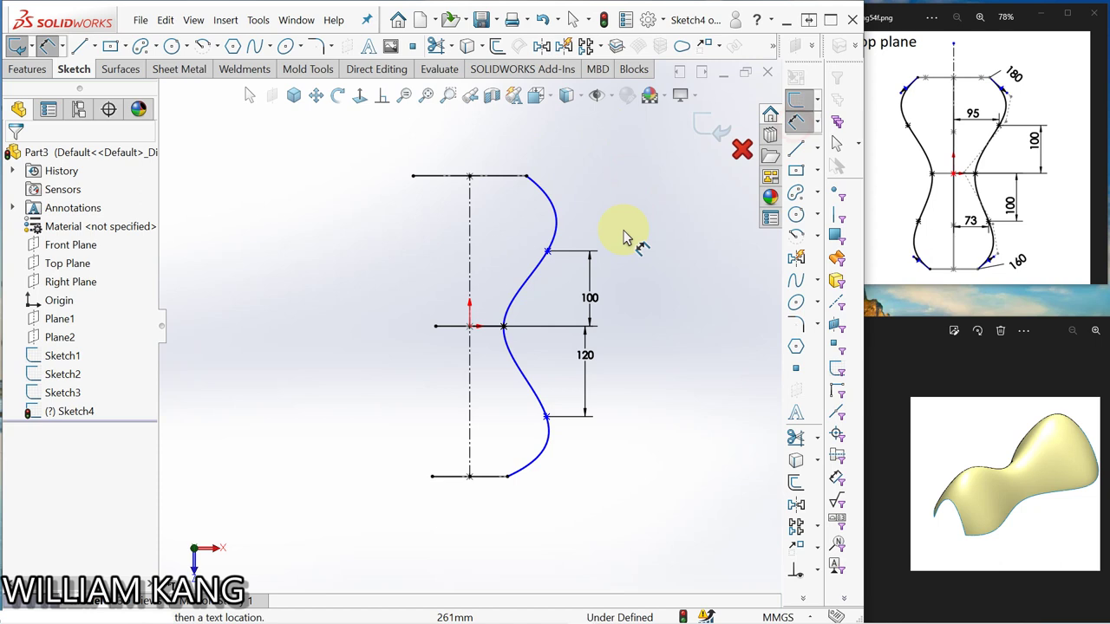
left_click(547, 252)
left_click(470, 253)
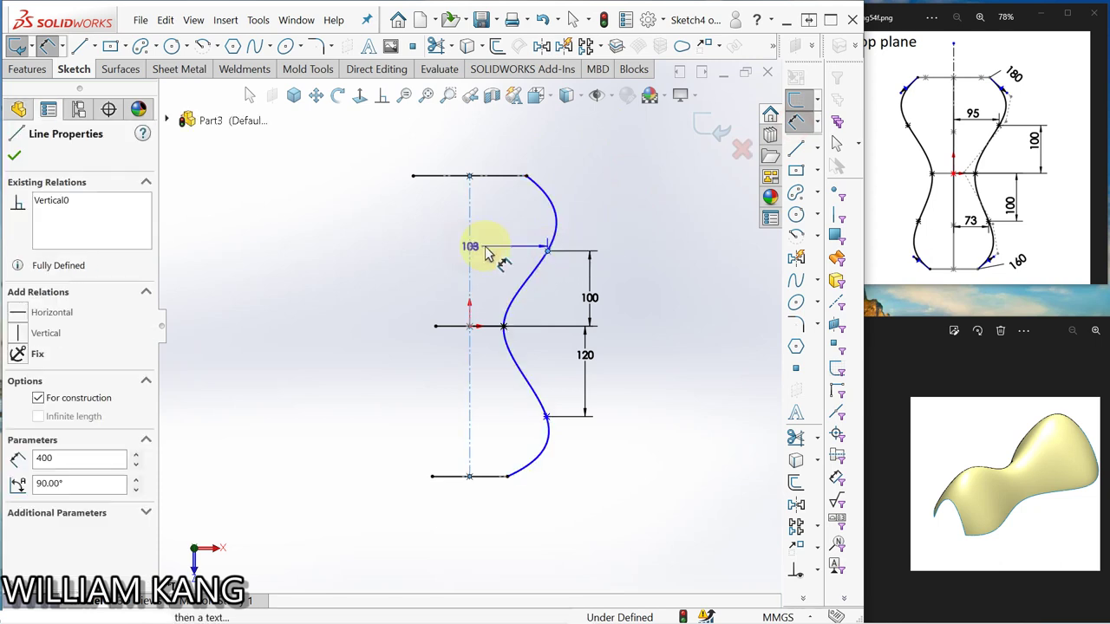
left_click(501, 241)
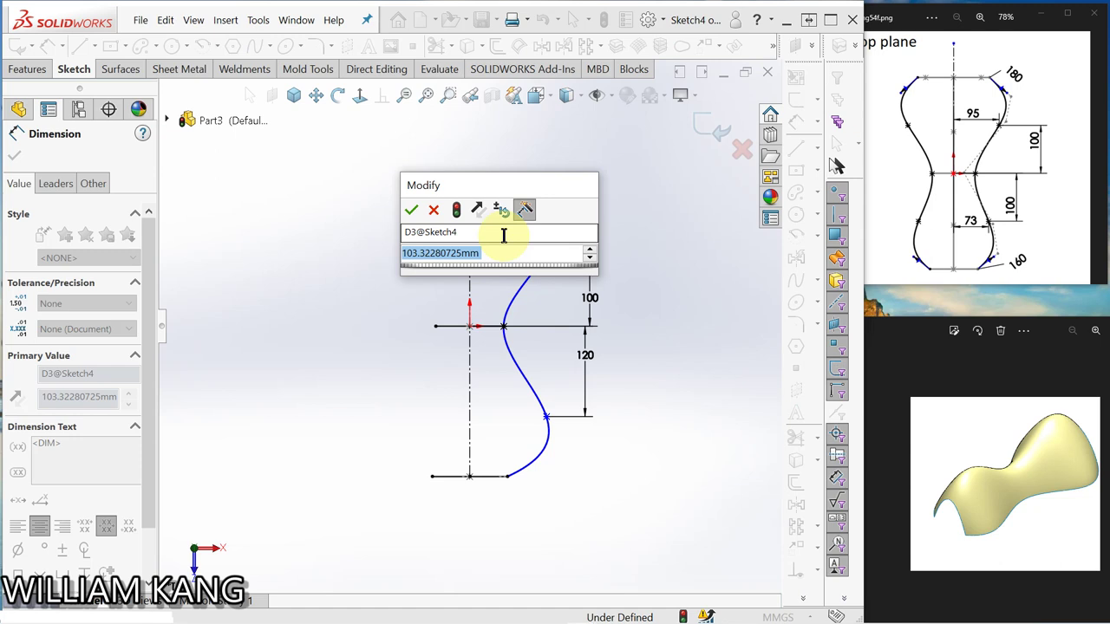
type("95")
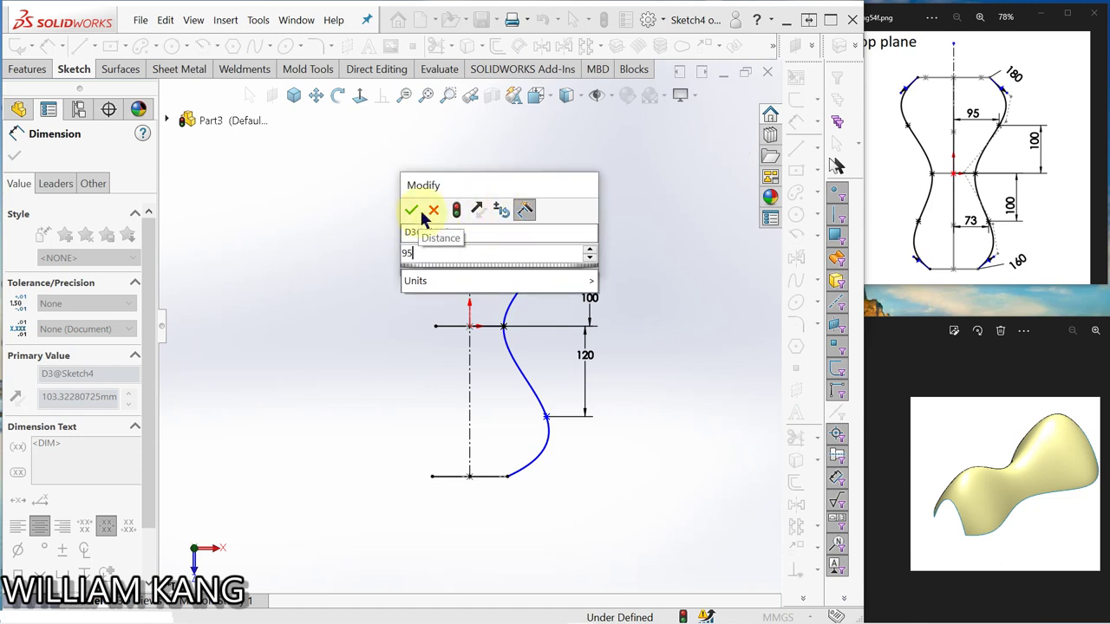
left_click(411, 212)
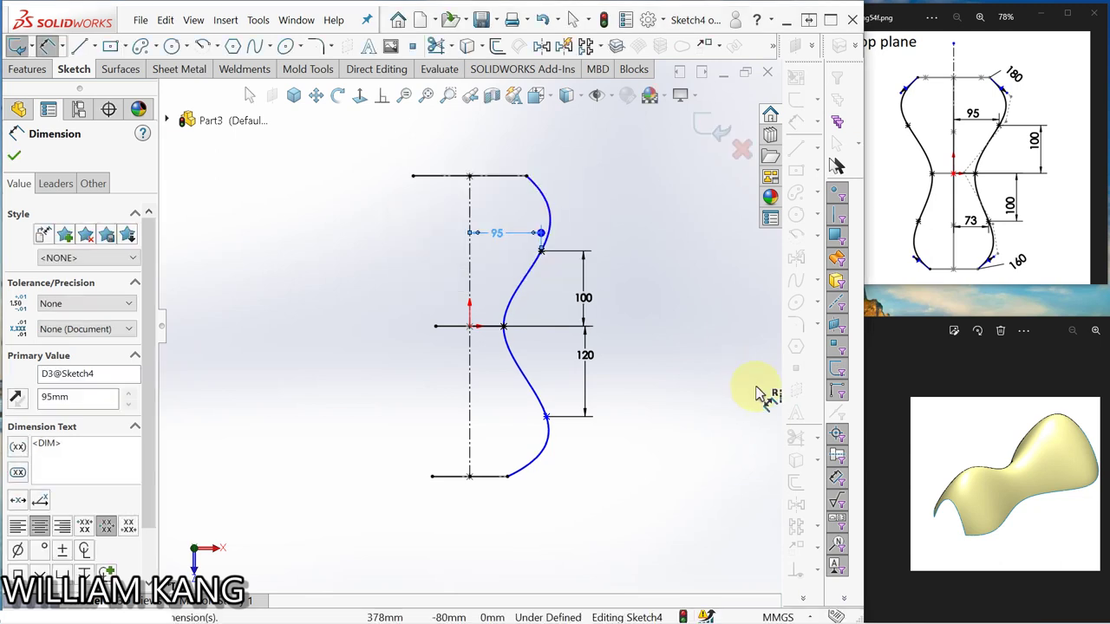
Dimension the horizontal distance from the vertical centerline to the spline's lower intermediate point at 73 mm
left_click(546, 417)
left_click(469, 419)
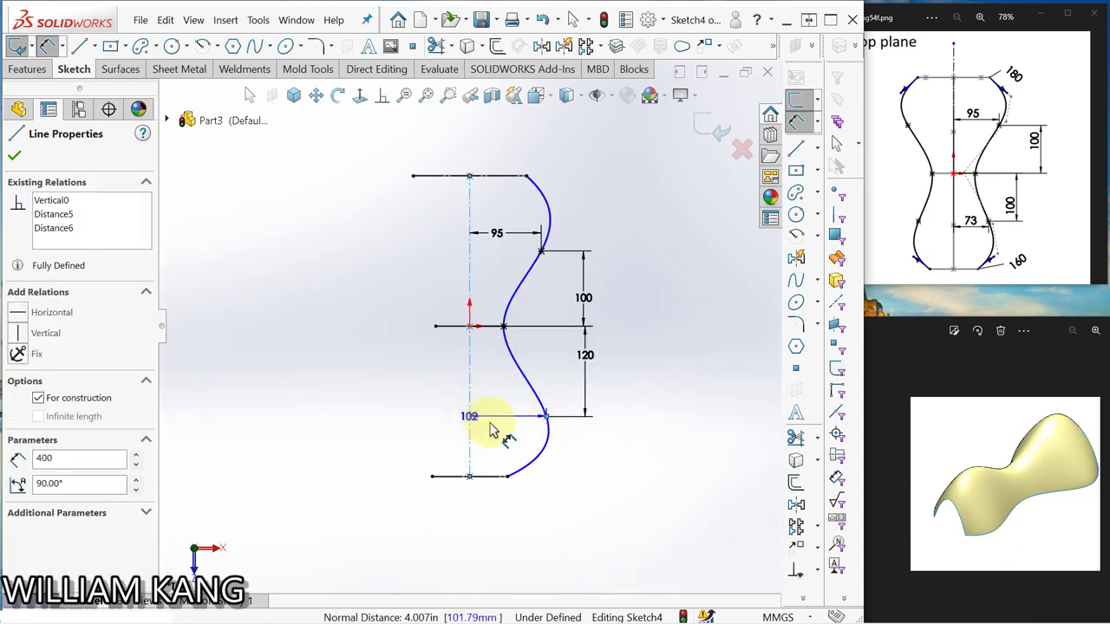
left_click(503, 412)
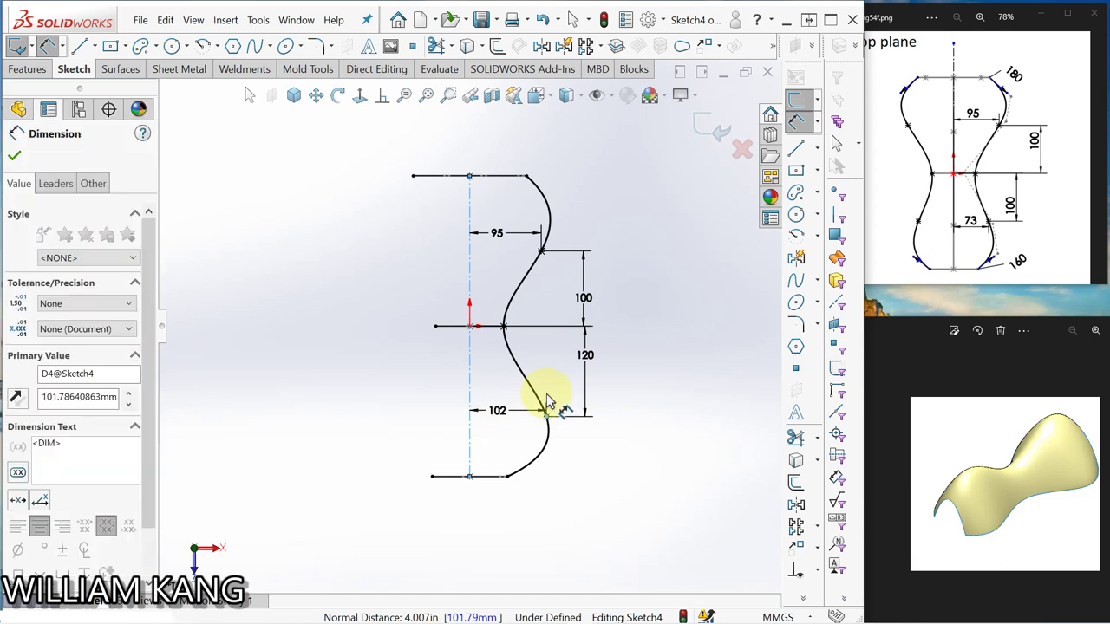
type("73")
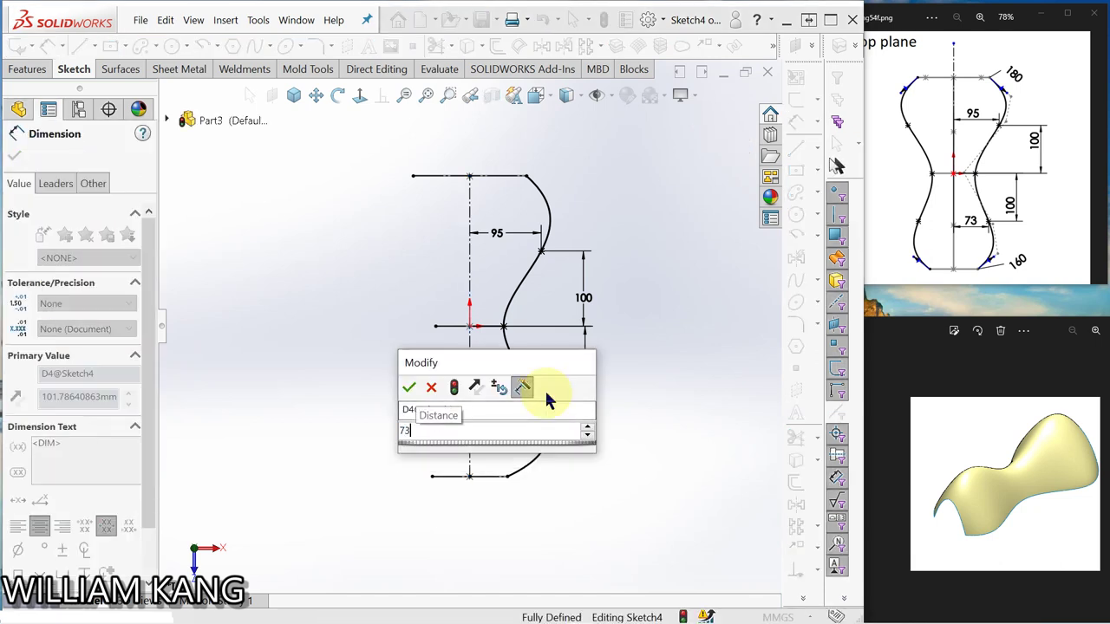
key("Return")
left_click(661, 529)
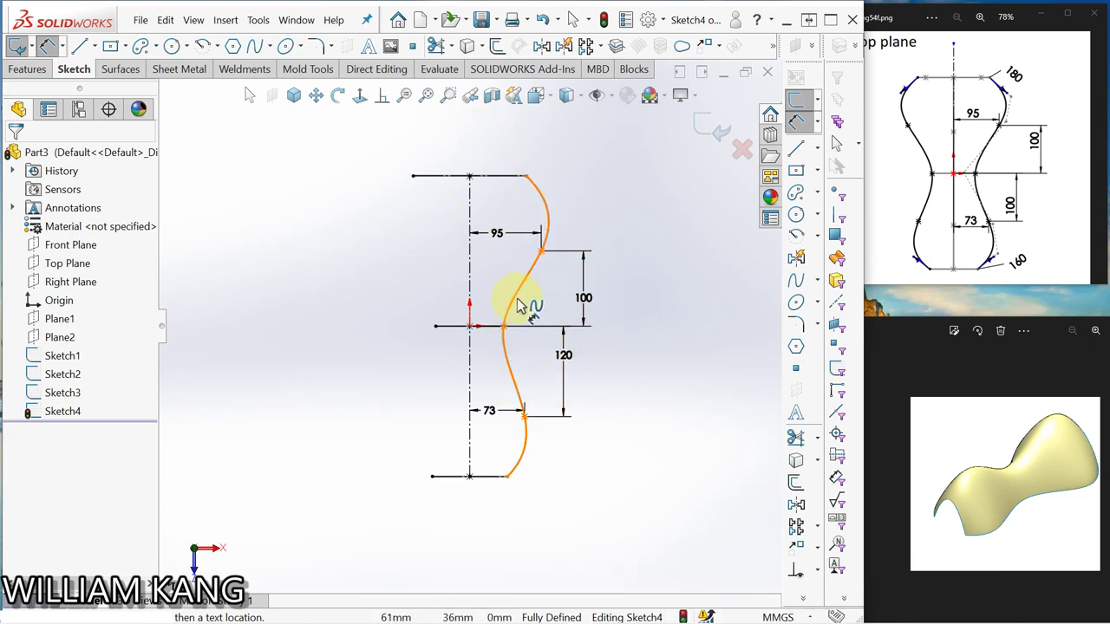
Mirror a copy of the dimensioned spline about the vertical centerline
left_click(796, 505)
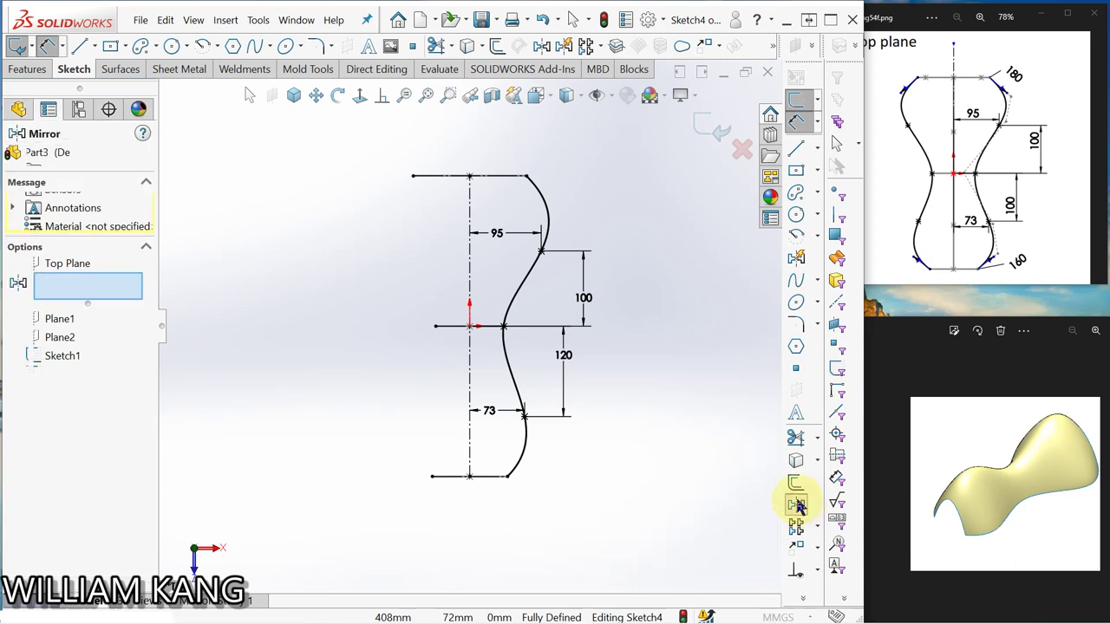
left_click(548, 223)
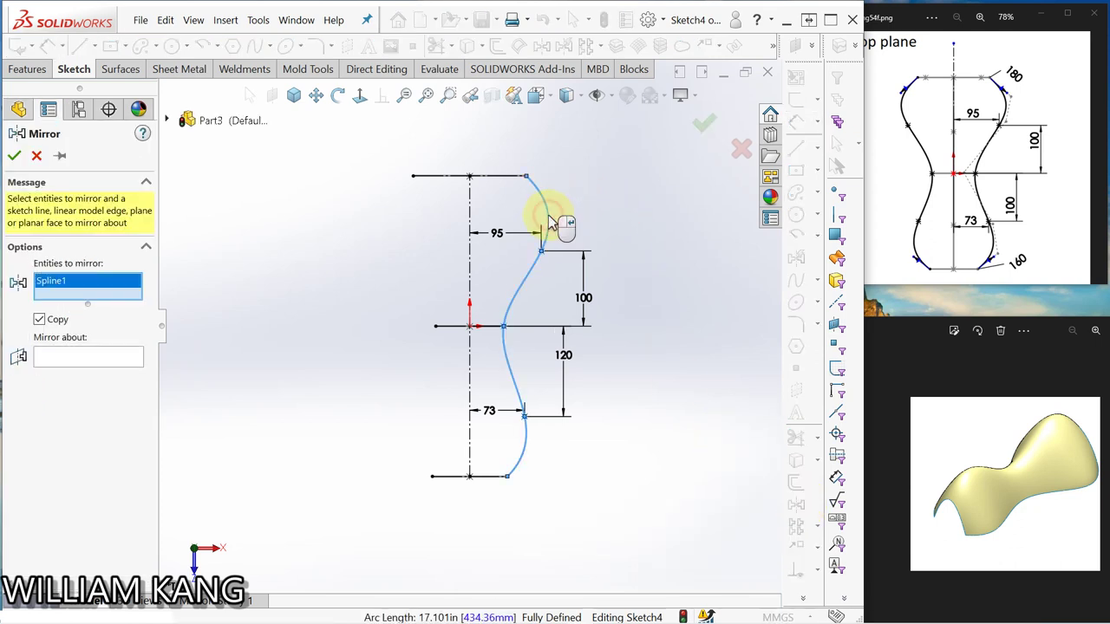
left_click(102, 359)
left_click(469, 282)
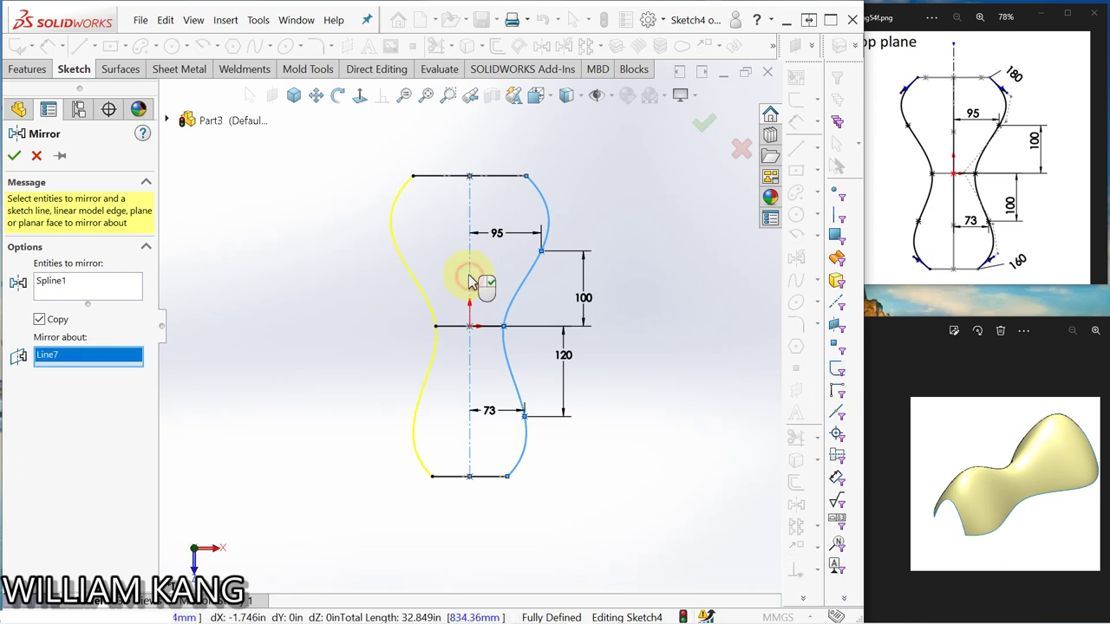
left_click(14, 155)
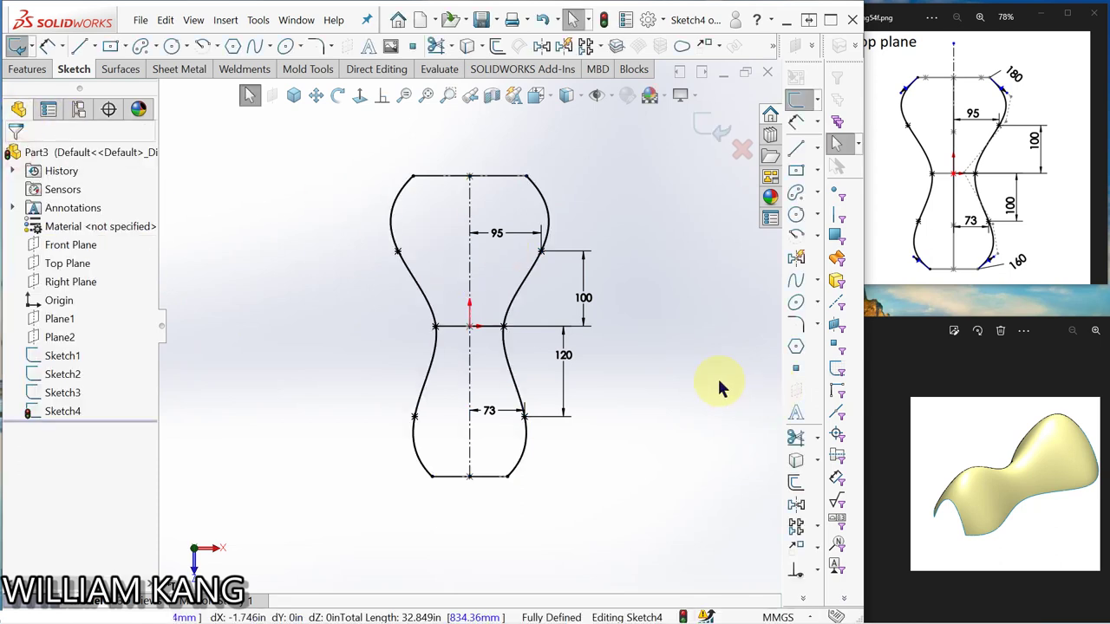
left_click(651, 346)
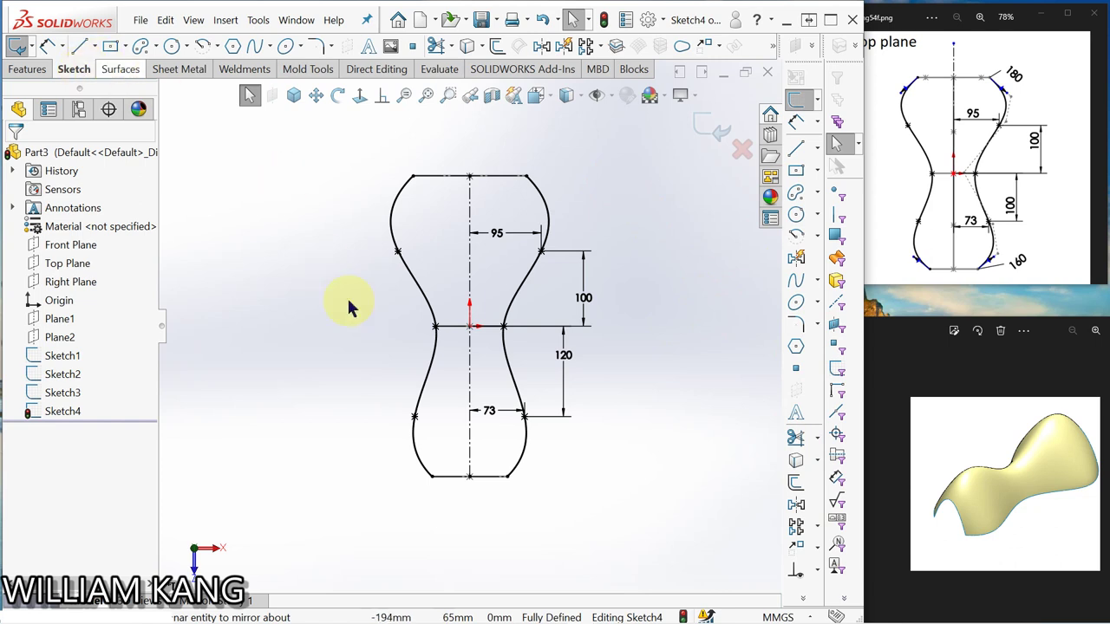
left_click(27, 70)
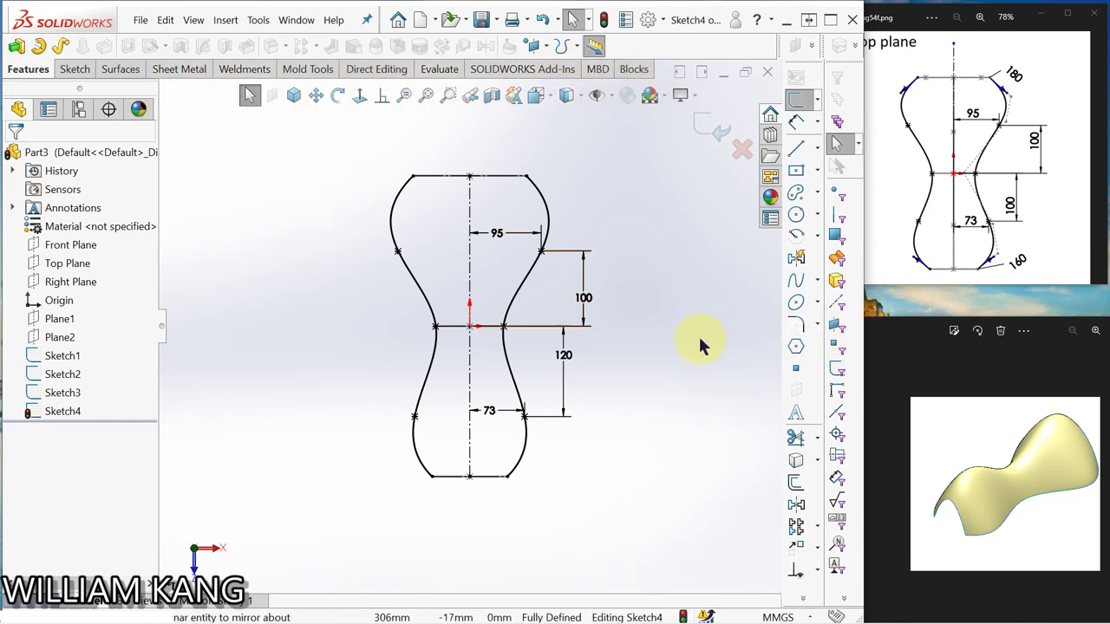
Close the finished Top Plane guide-curve sketch and bring up the Right plane reference drawing
left_click(707, 130)
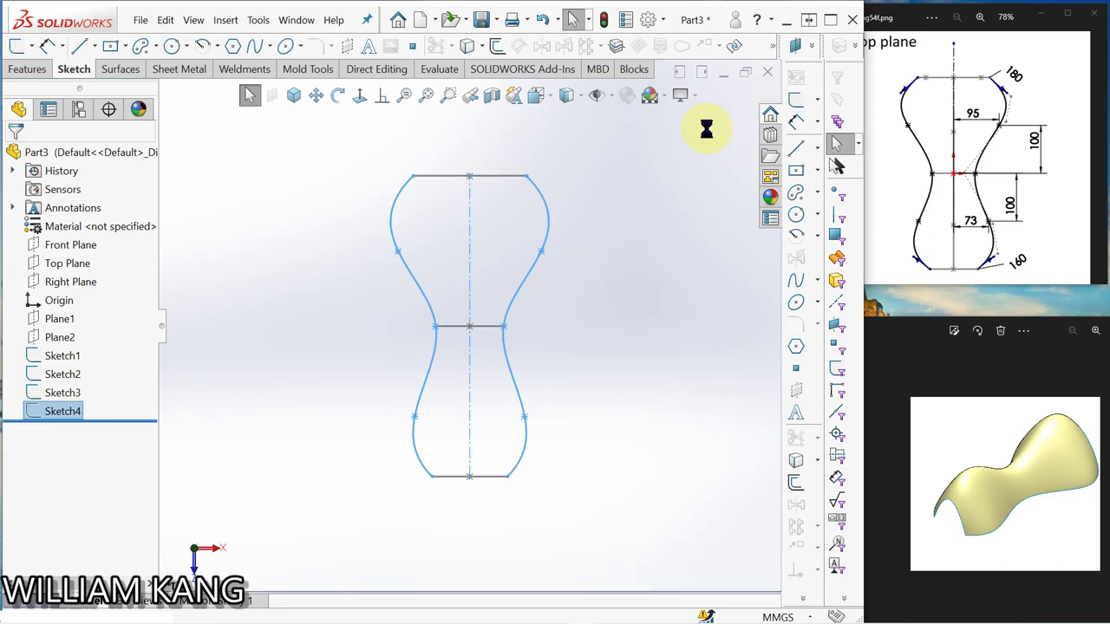
left_click(1098, 165)
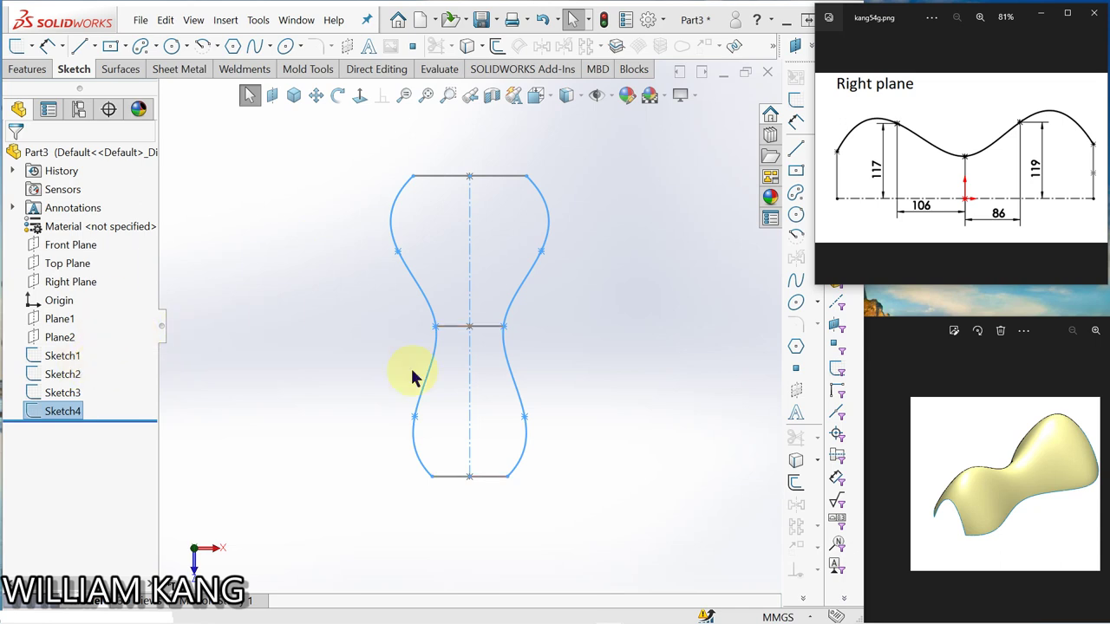
left_click(334, 351)
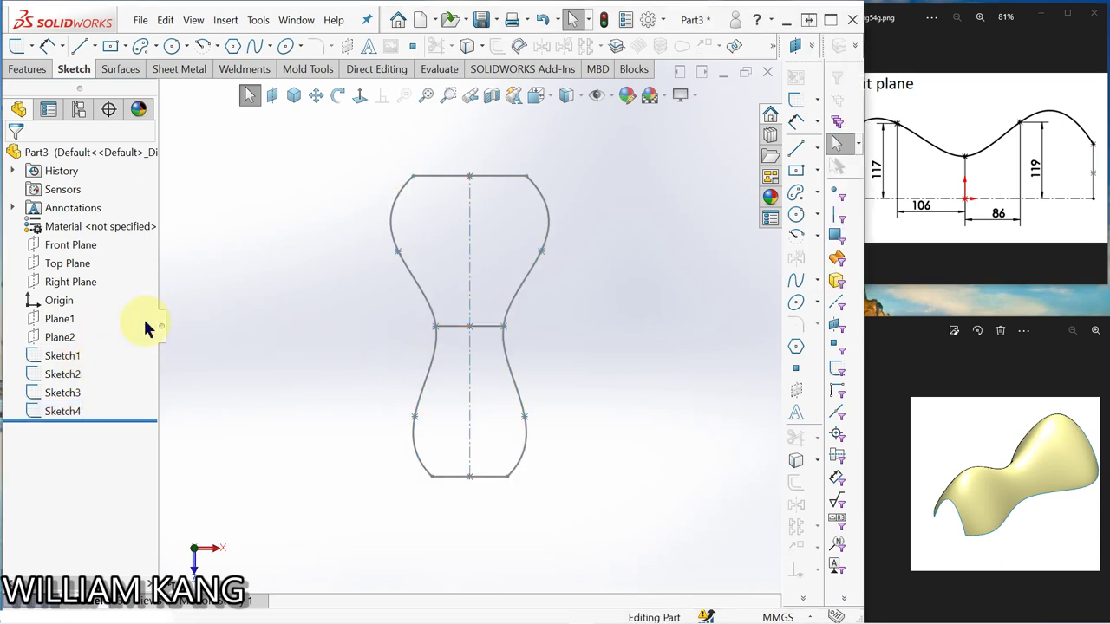
Start a new sketch on the Right Plane and narrow the modelling window to uncover the whole reference drawing
left_click(75, 284)
left_click(86, 263)
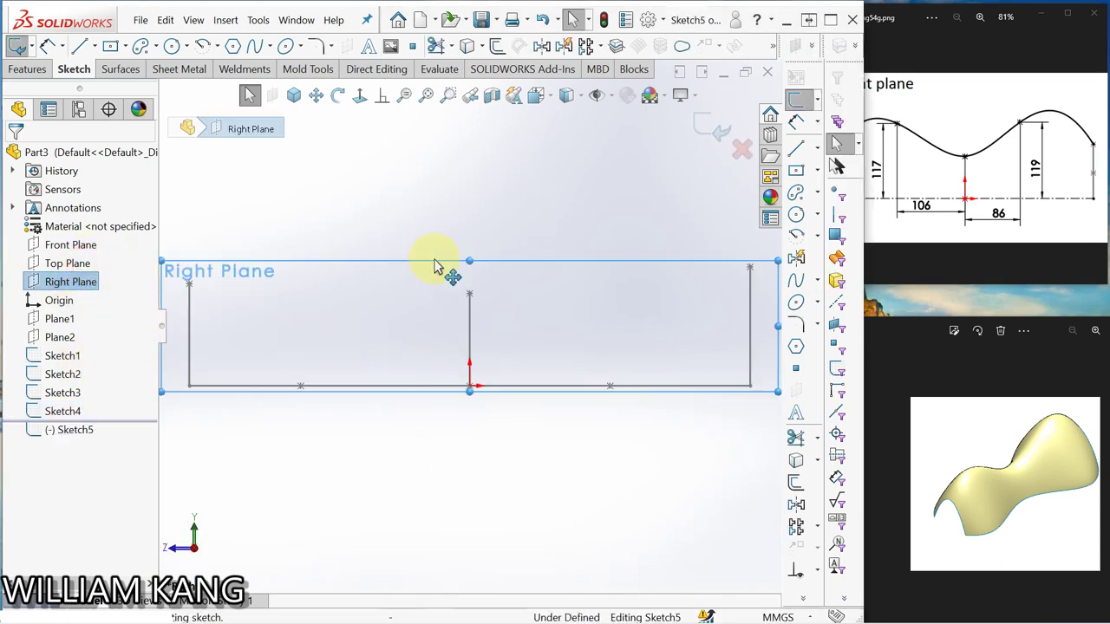
left_click(414, 187)
scroll(483, 286, "up", 4)
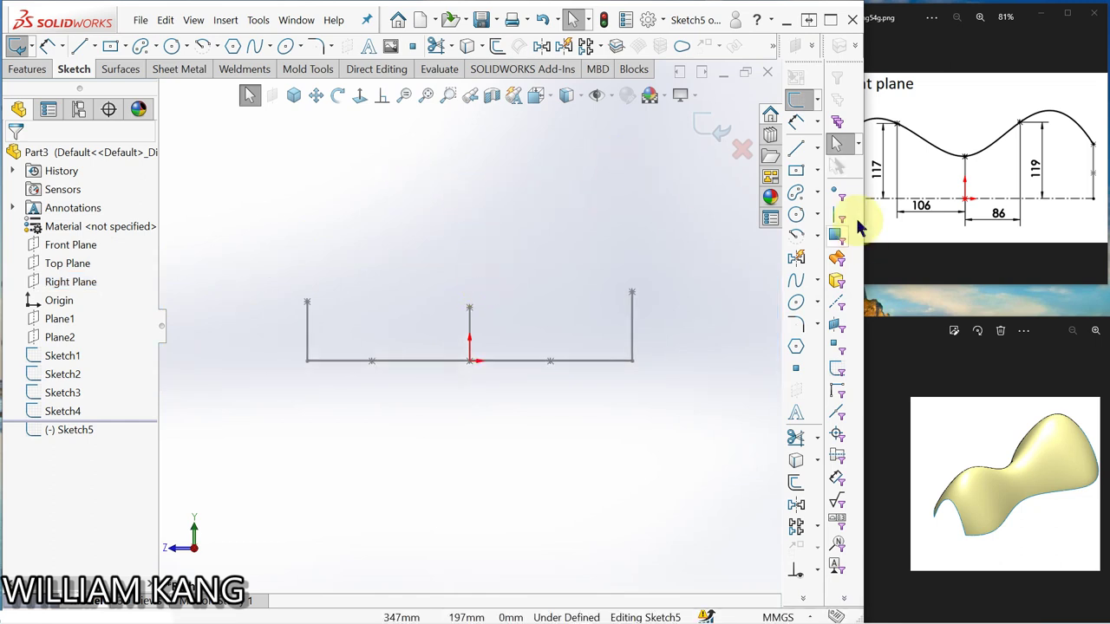
left_click_drag(859, 217, 802, 217)
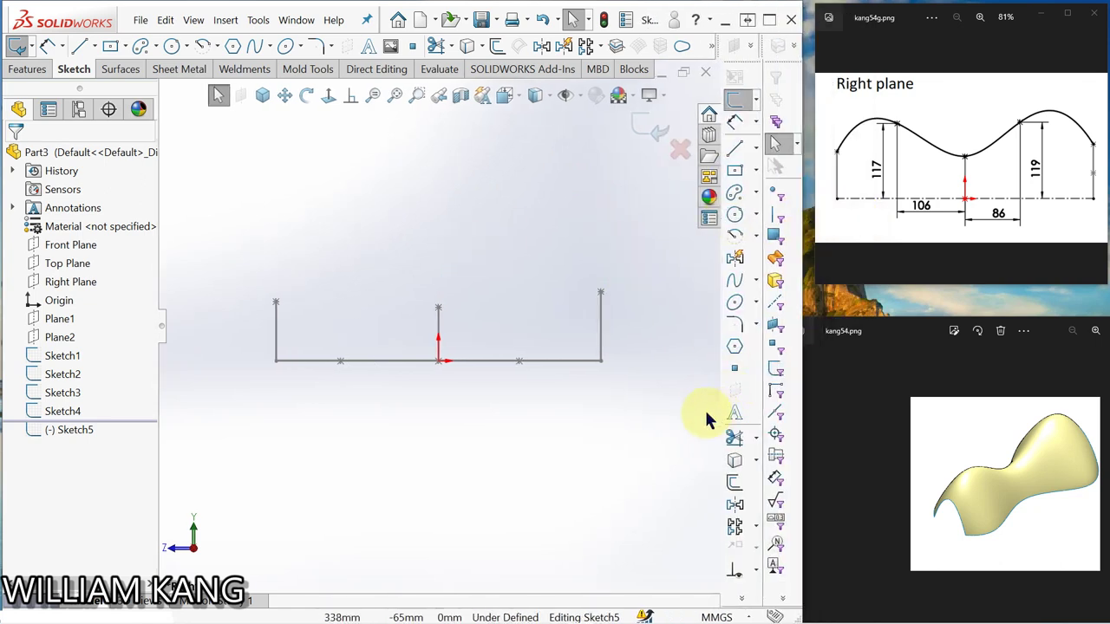
Convert the three vertical profile lines and the horizontal baseline into the sketch and make them construction geometry
left_click(735, 464)
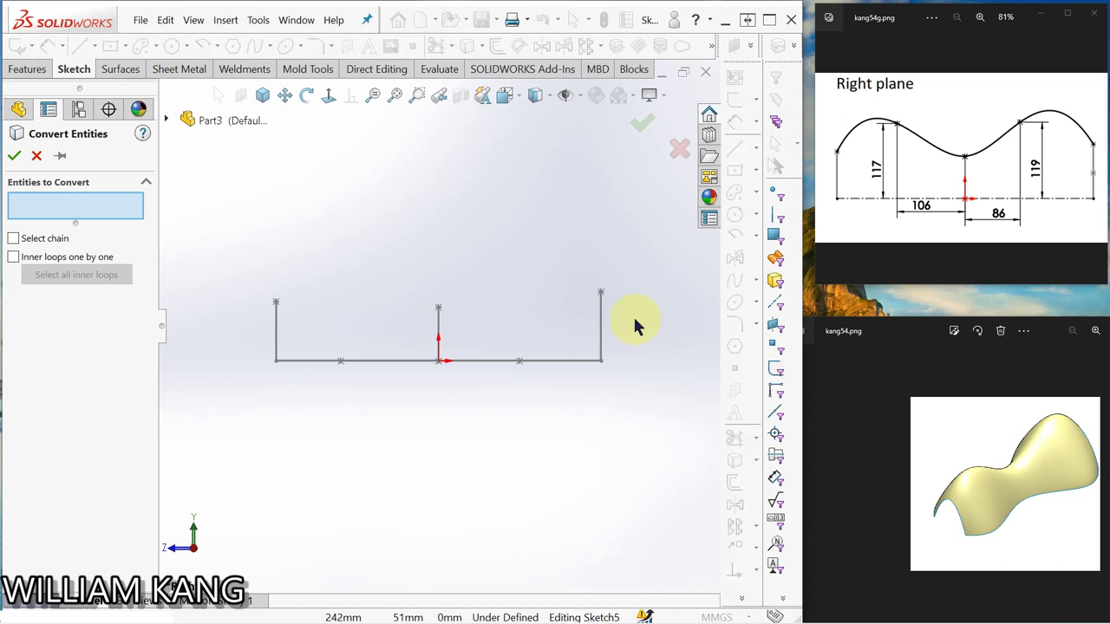
left_click(601, 331)
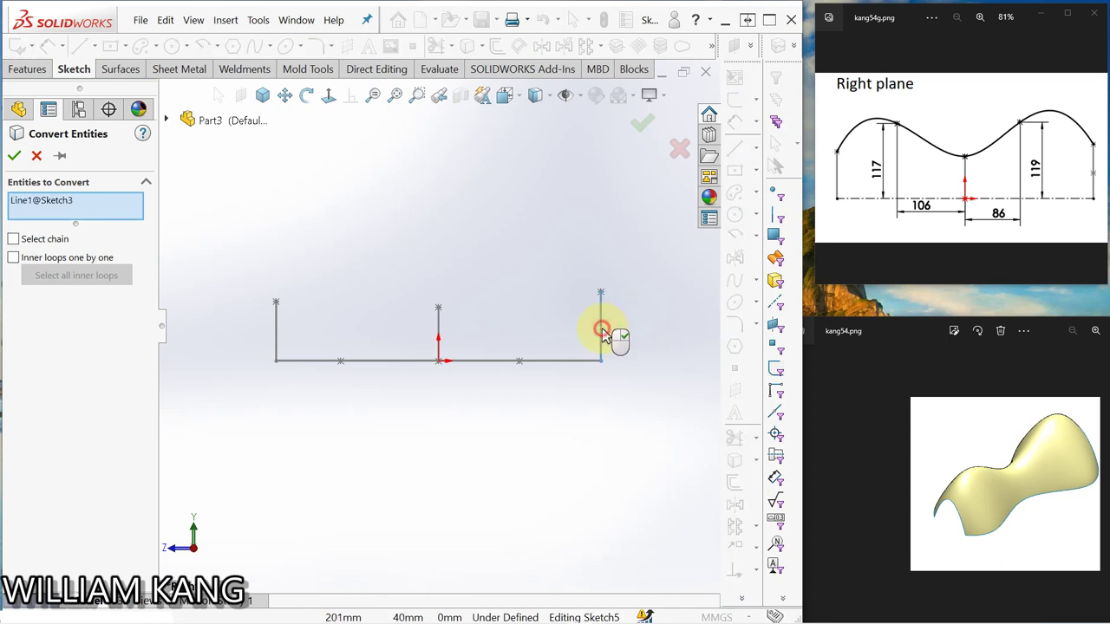
left_click(440, 329)
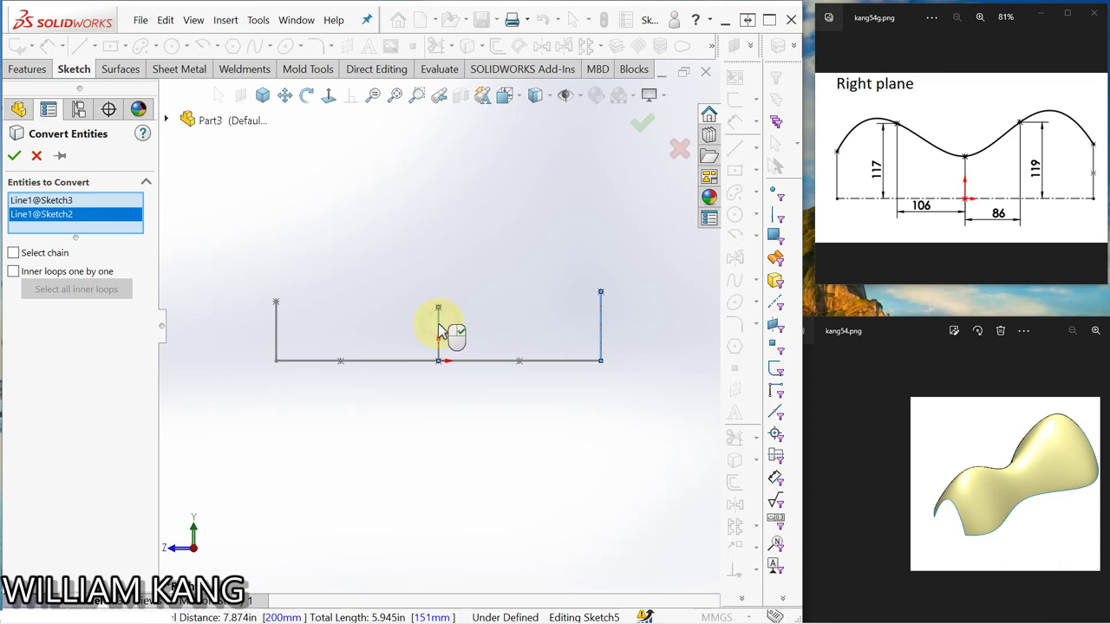
left_click(277, 327)
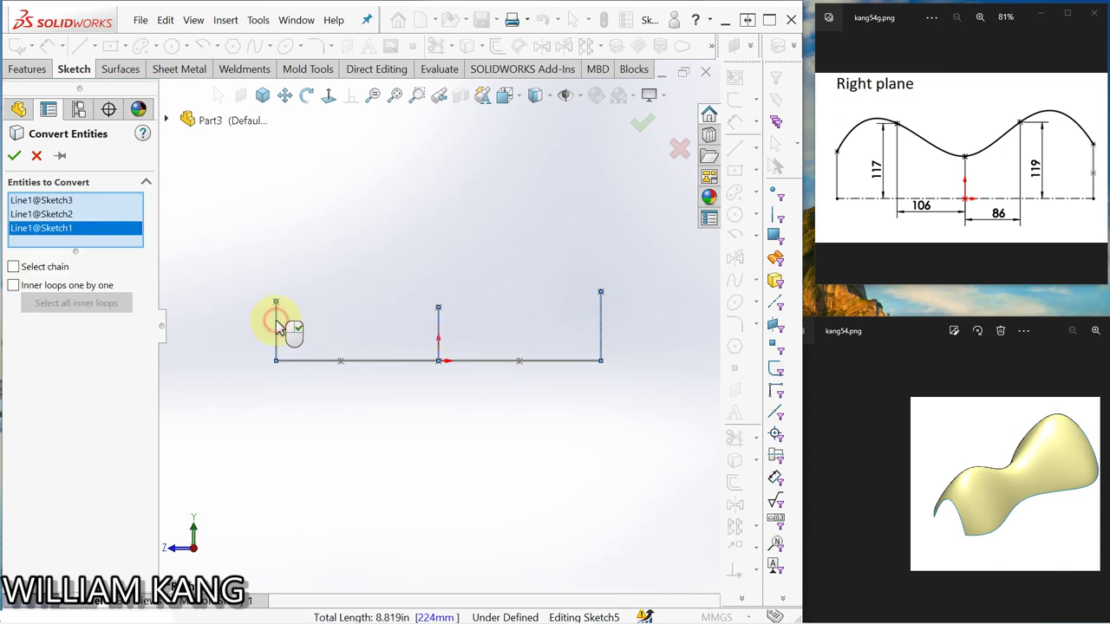
left_click(381, 361)
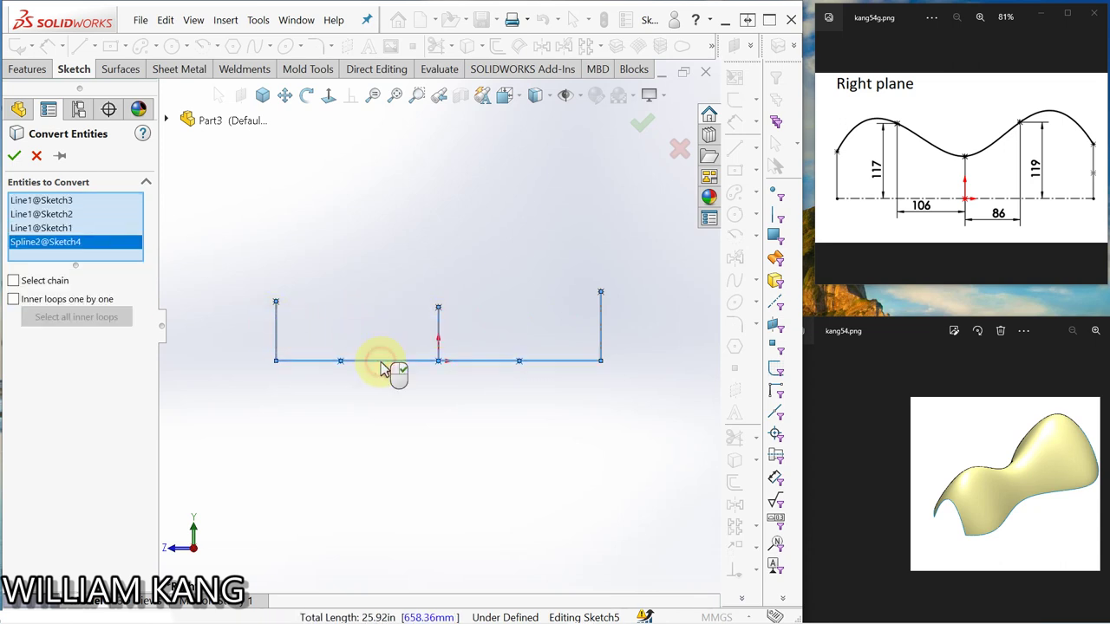
left_click(15, 157)
mouse_move(219, 234)
left_mouse_down()
mouse_move(365, 366)
mouse_move(654, 445)
left_mouse_up()
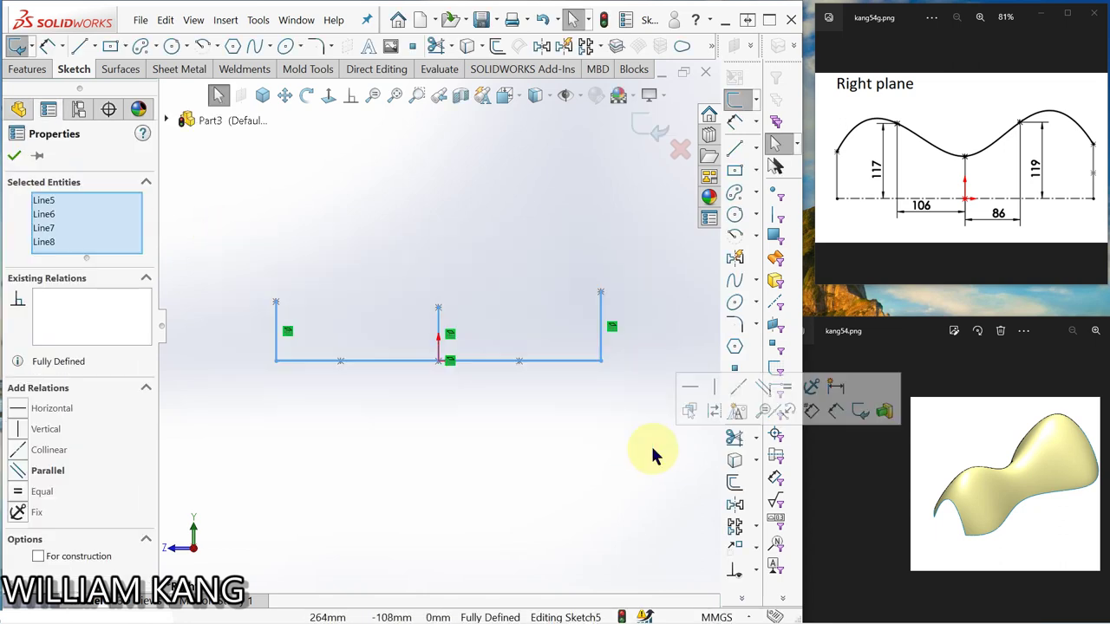
left_click(715, 418)
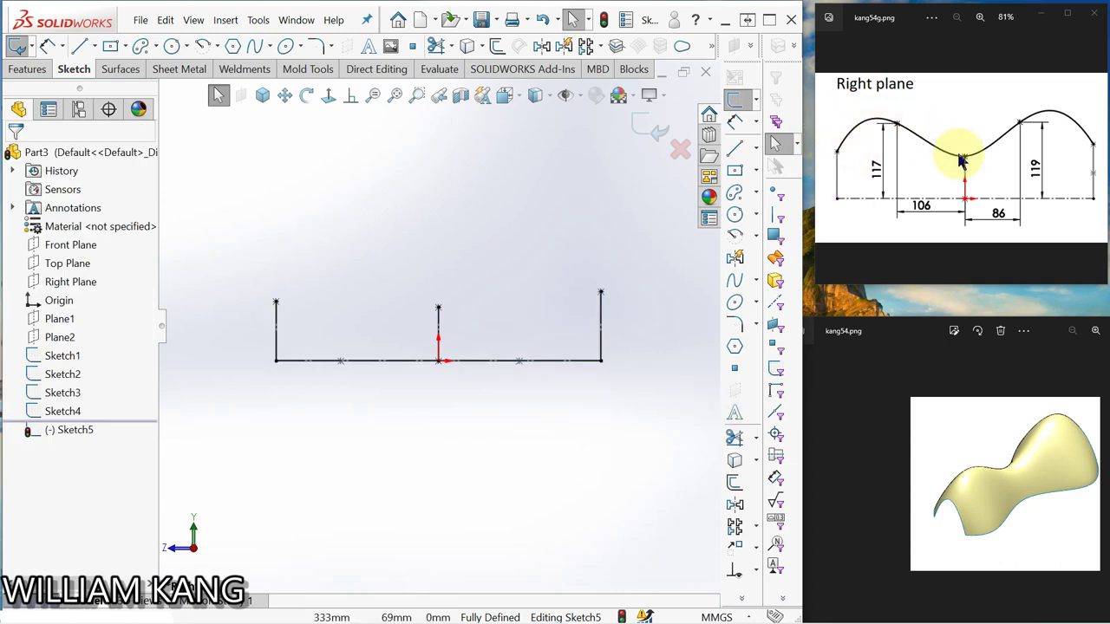
Draw a five-point spline joining the upper ends of the three vertical lines, with intermediate points about 110 mm left and 101 mm right of the origin
left_click(736, 284)
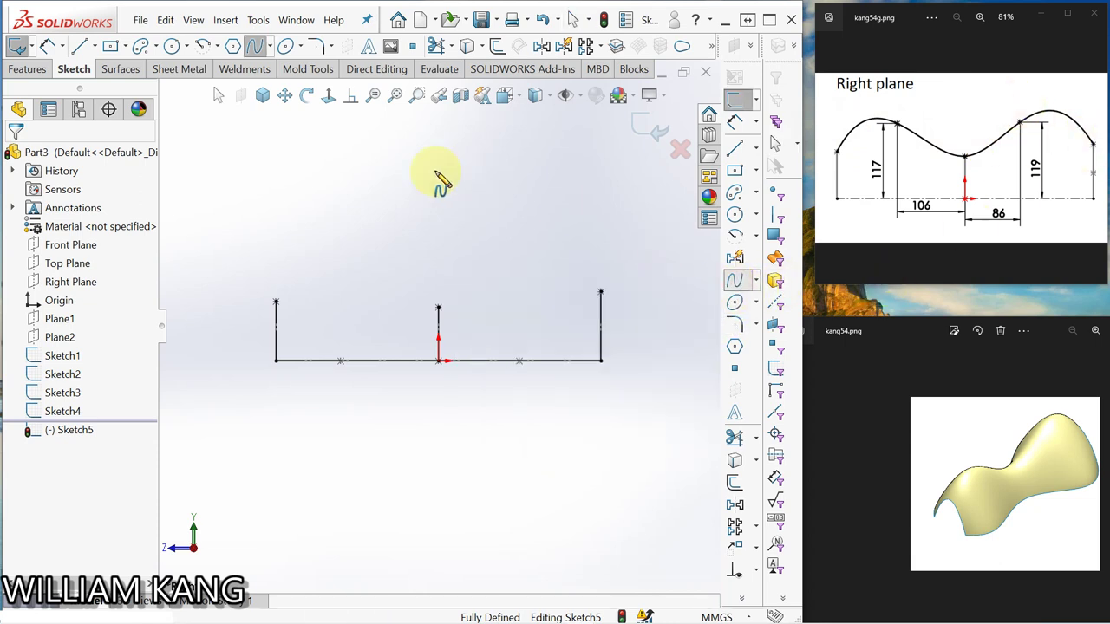
left_click(276, 301)
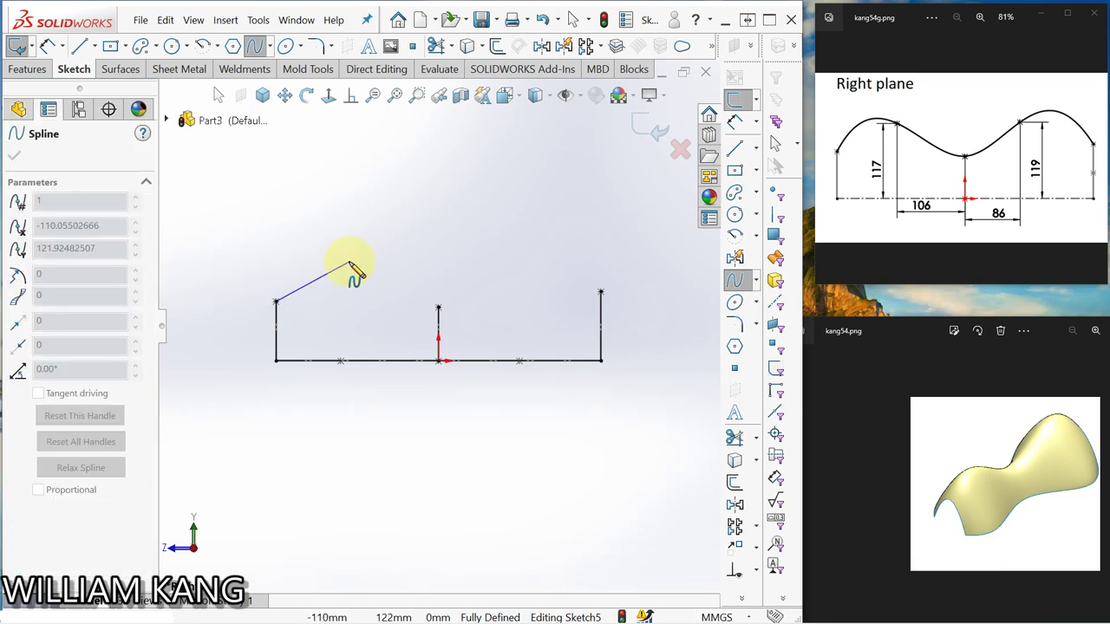
left_click(349, 263)
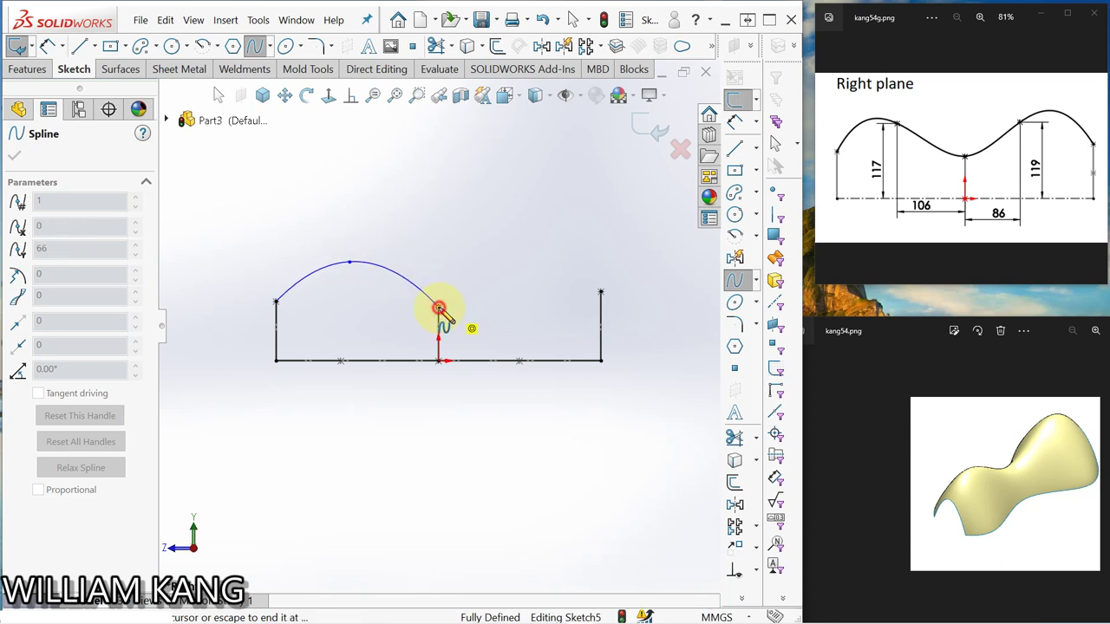
left_click(439, 308)
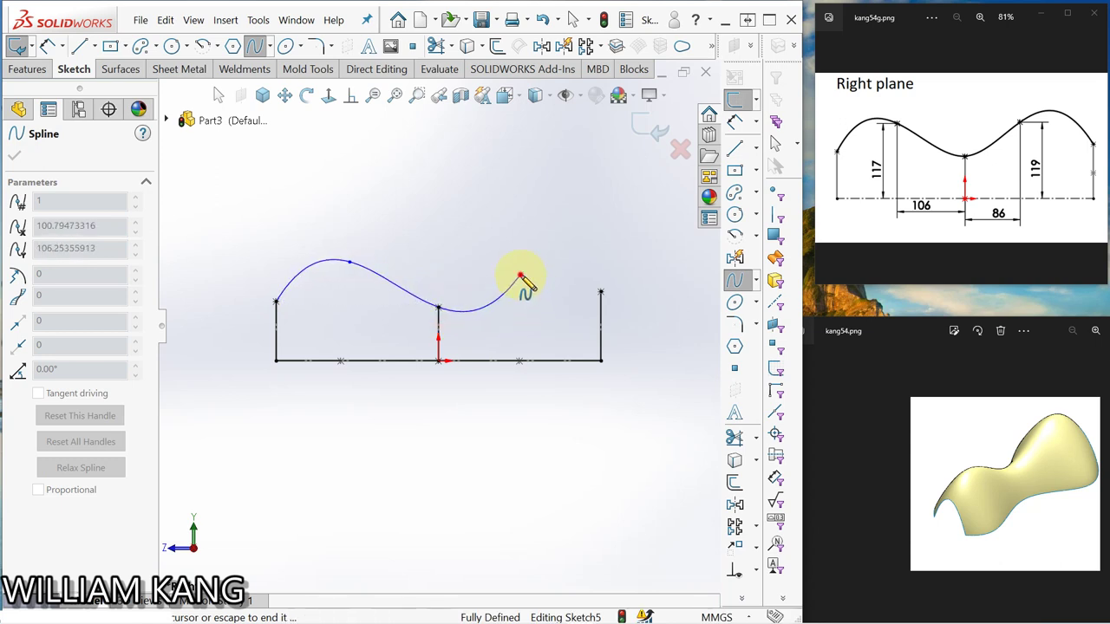
left_click(521, 275)
left_click(602, 295)
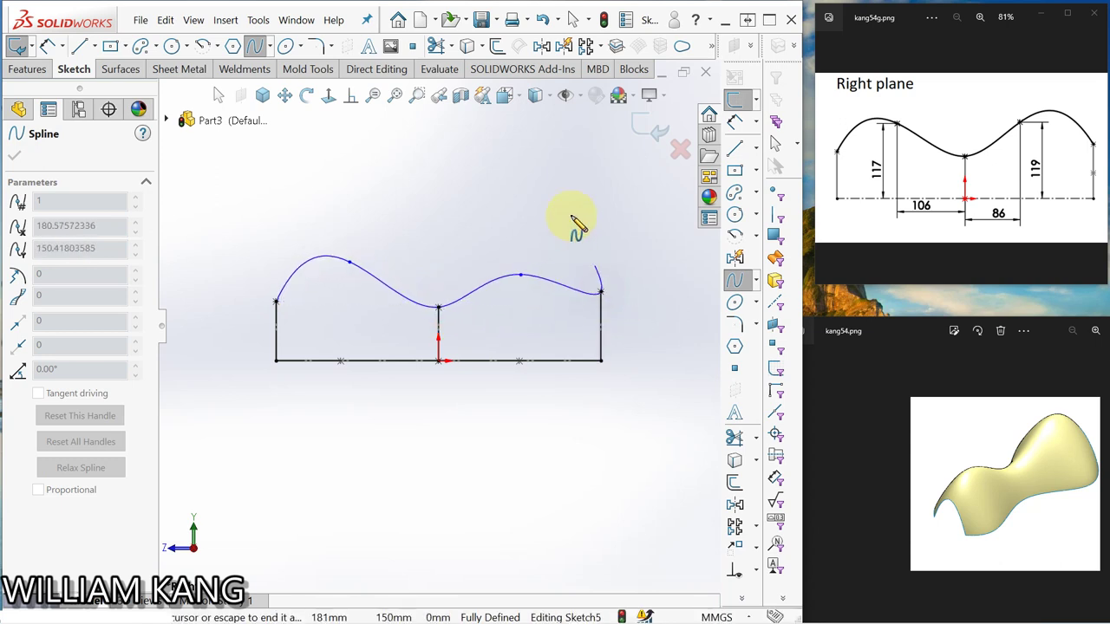
right_click(583, 216)
left_click(618, 231)
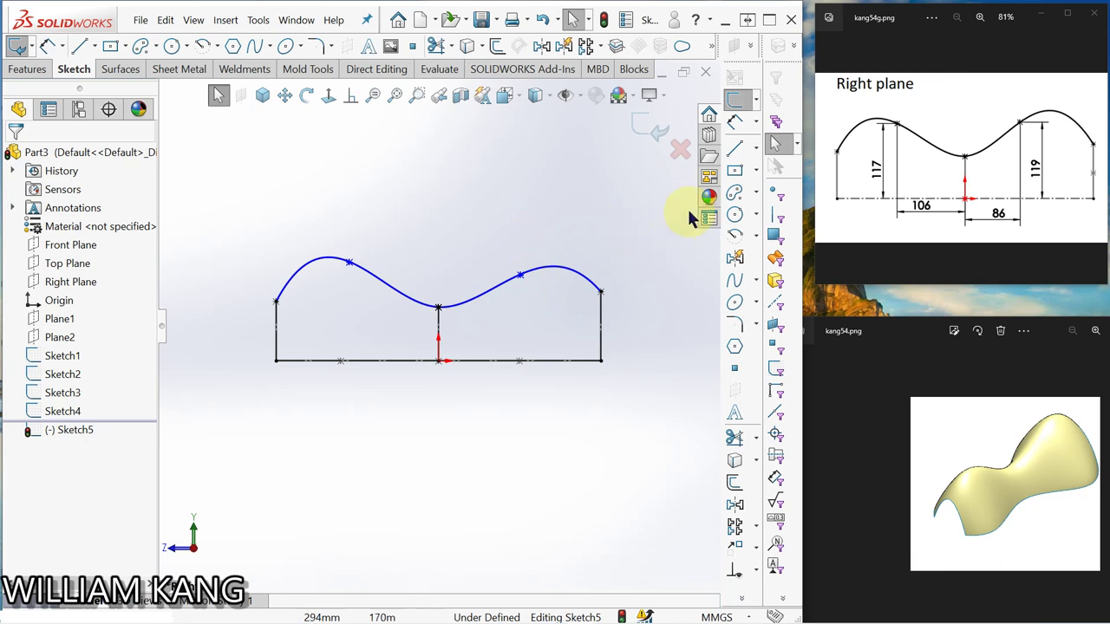
Dimension the horizontal distance from the origin to the spline's right intermediate point at 86 mm
left_click(736, 121)
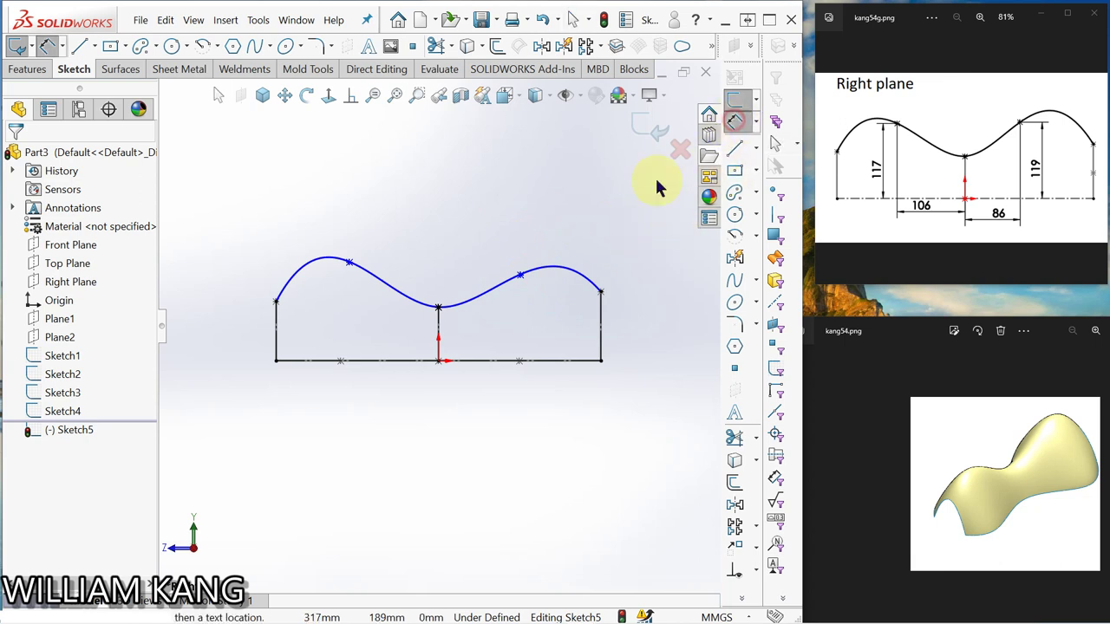
left_click(521, 276)
left_click(439, 360)
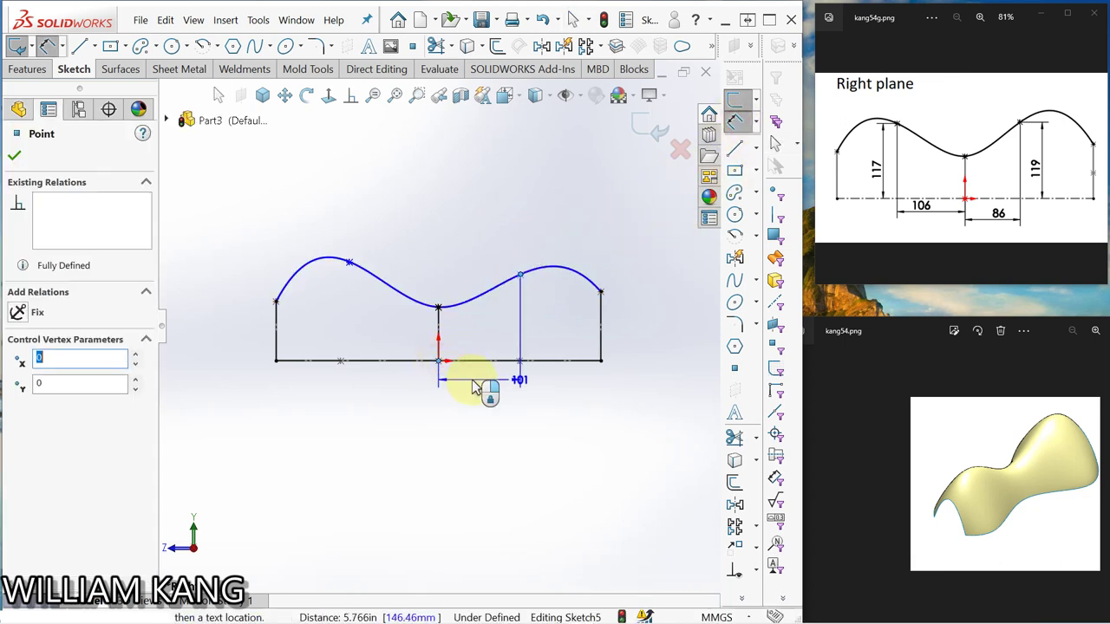
left_click(486, 387)
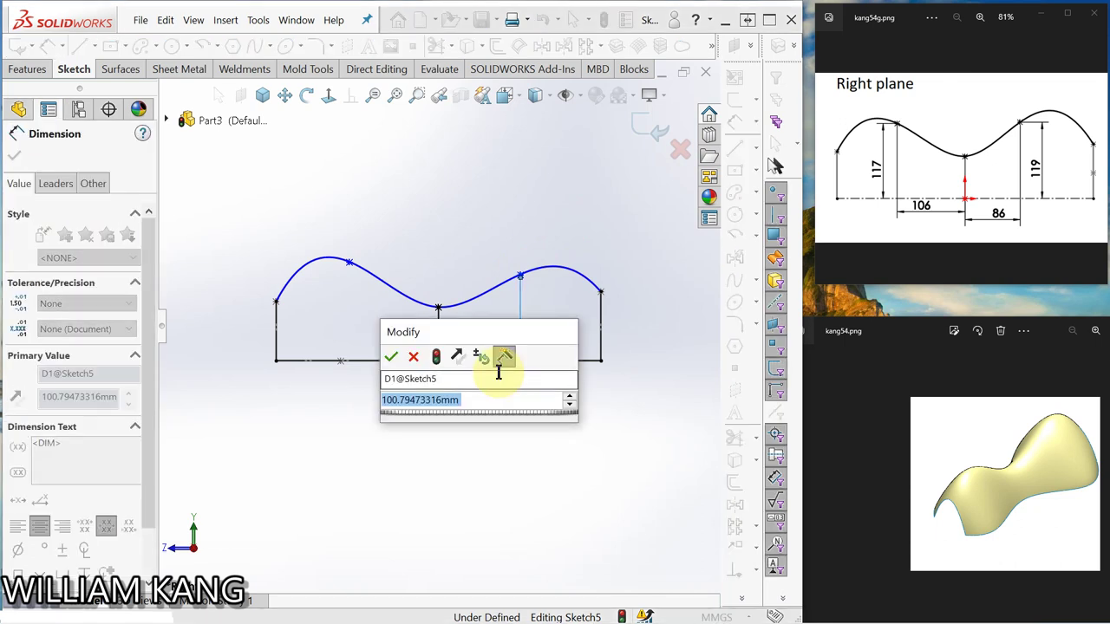
type("86")
key("Return")
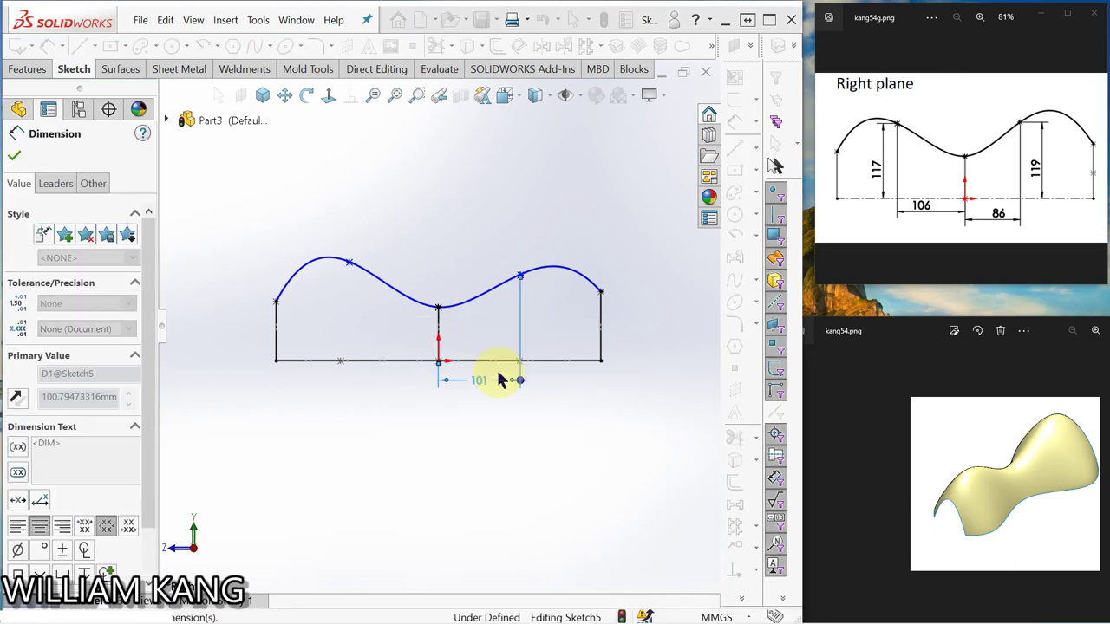
Dimension the horizontal distance from the origin to the spline's left intermediate point at 106 mm
left_click(348, 264)
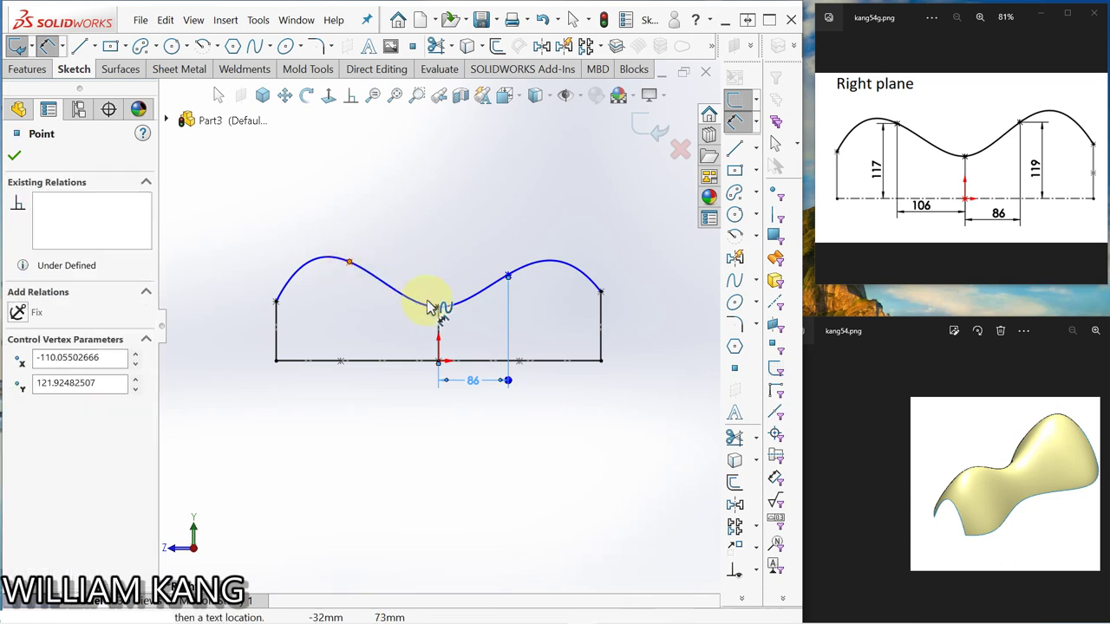
left_click(439, 362)
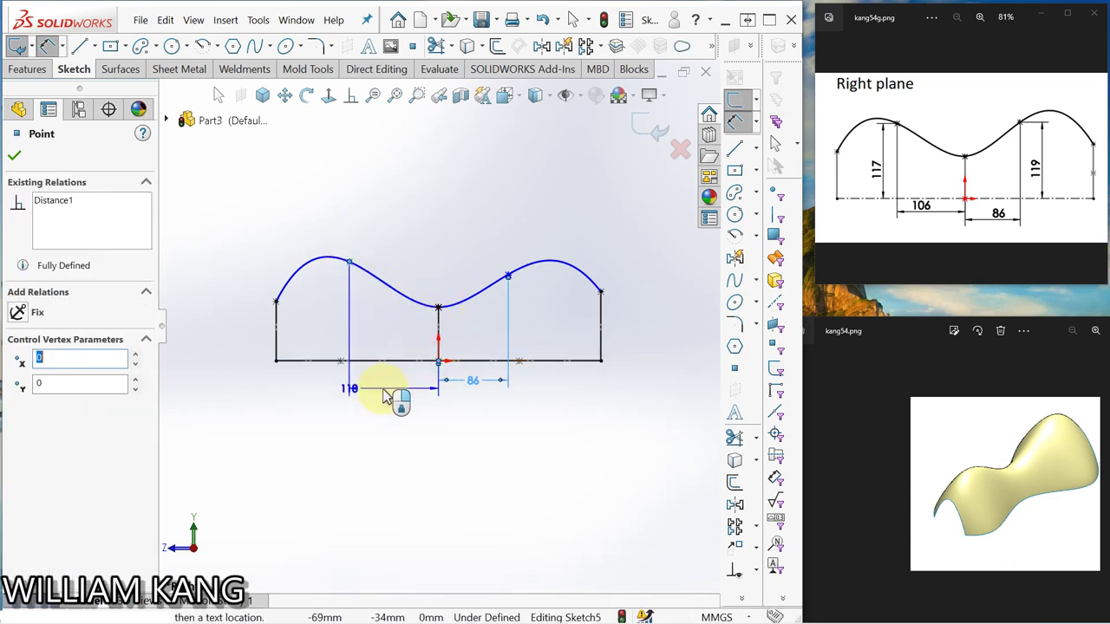
left_click(393, 390)
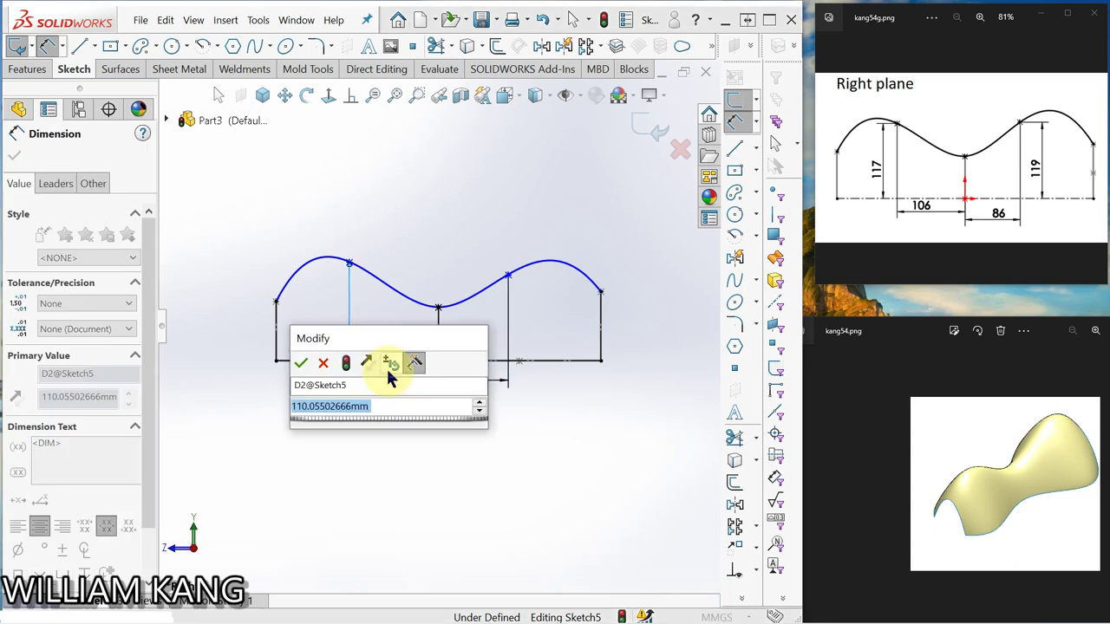
type("106")
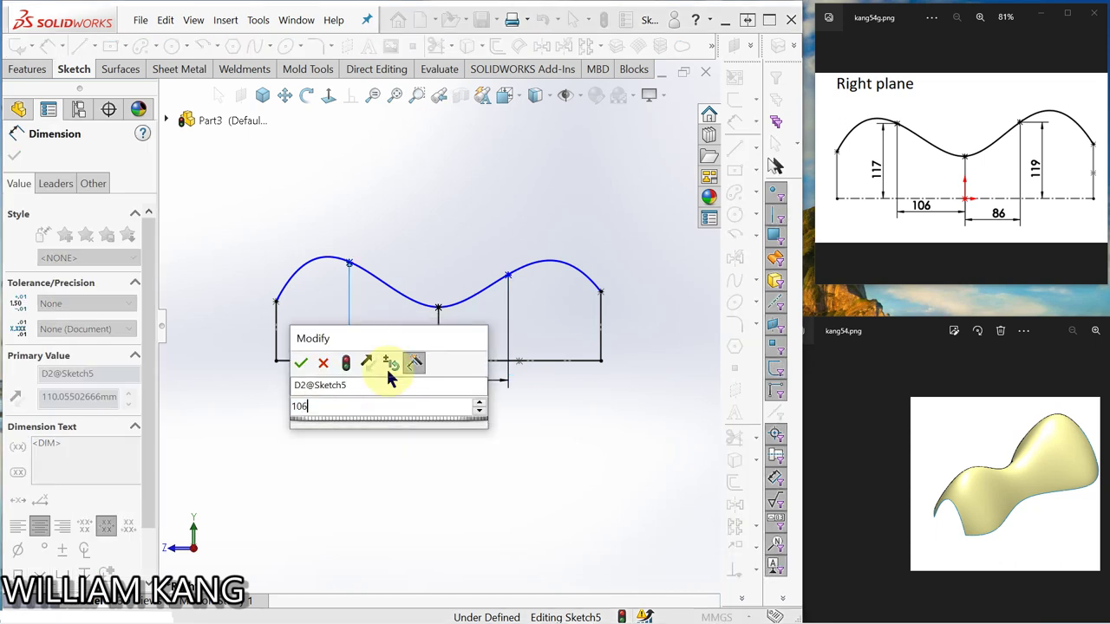
key("Return")
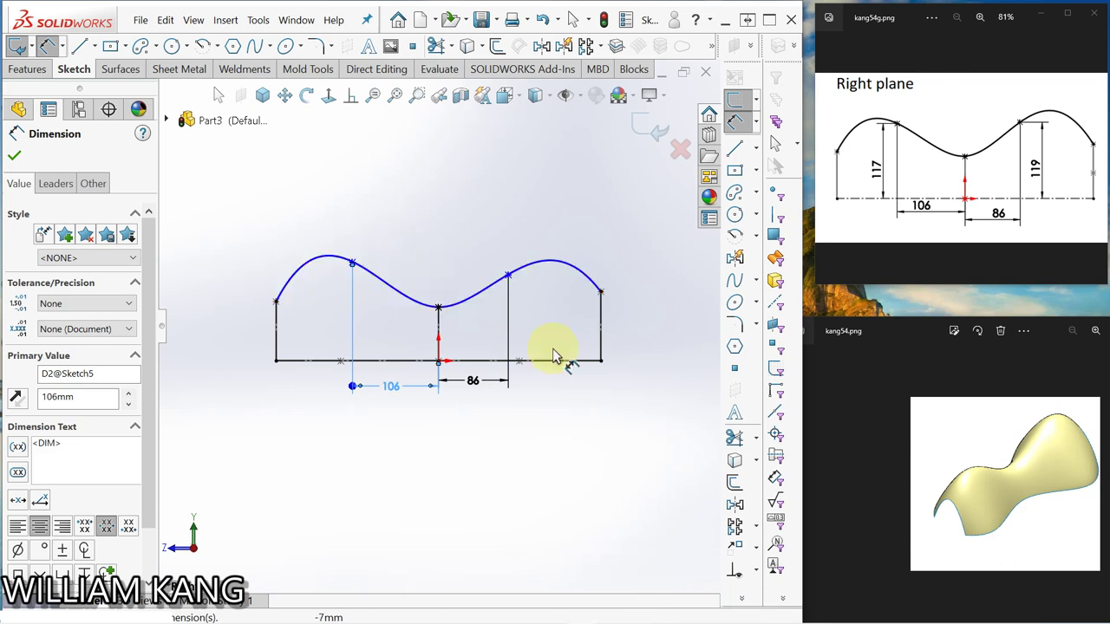
Dimension the vertical distance from the origin to the spline's right intermediate point at 119 mm
left_click(508, 275)
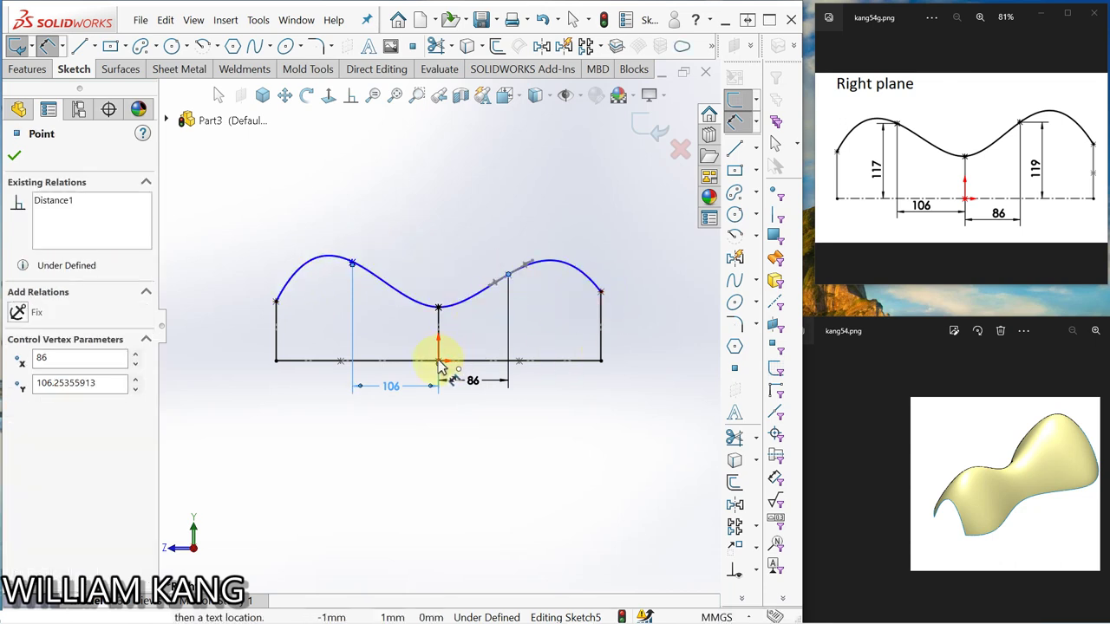
left_click(442, 362)
left_click(564, 339)
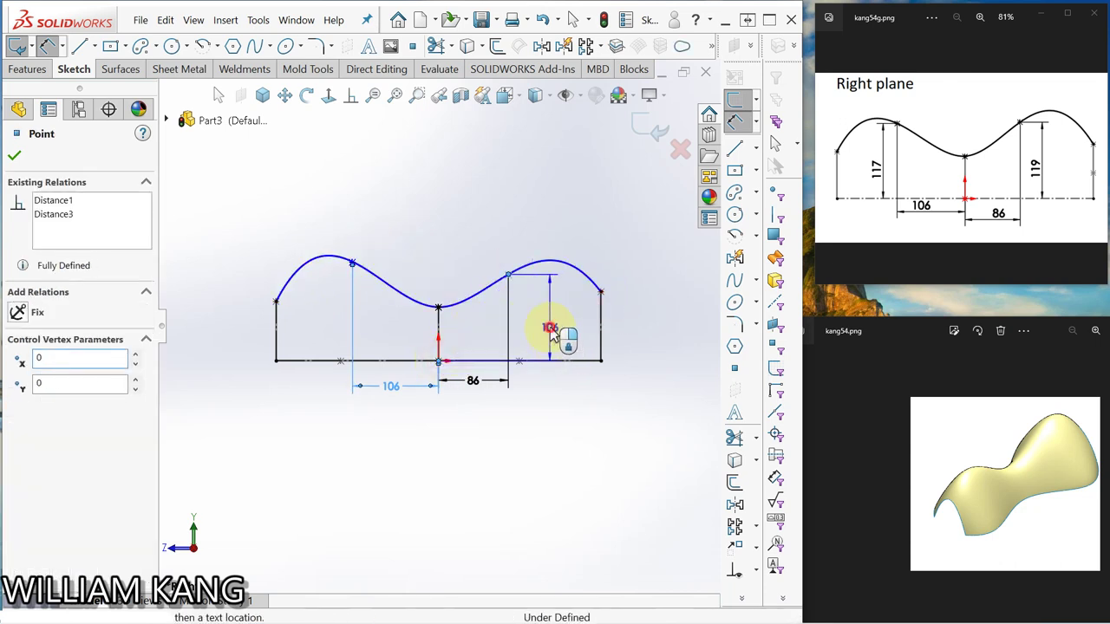
key("Escape")
double_click(550, 327)
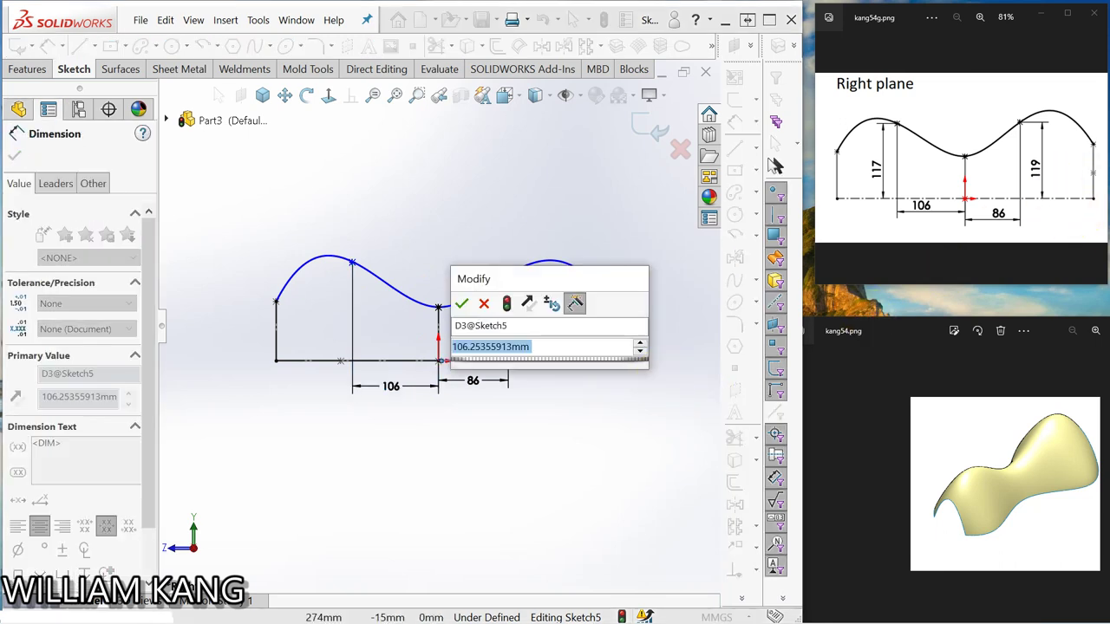
type("119")
key("Return")
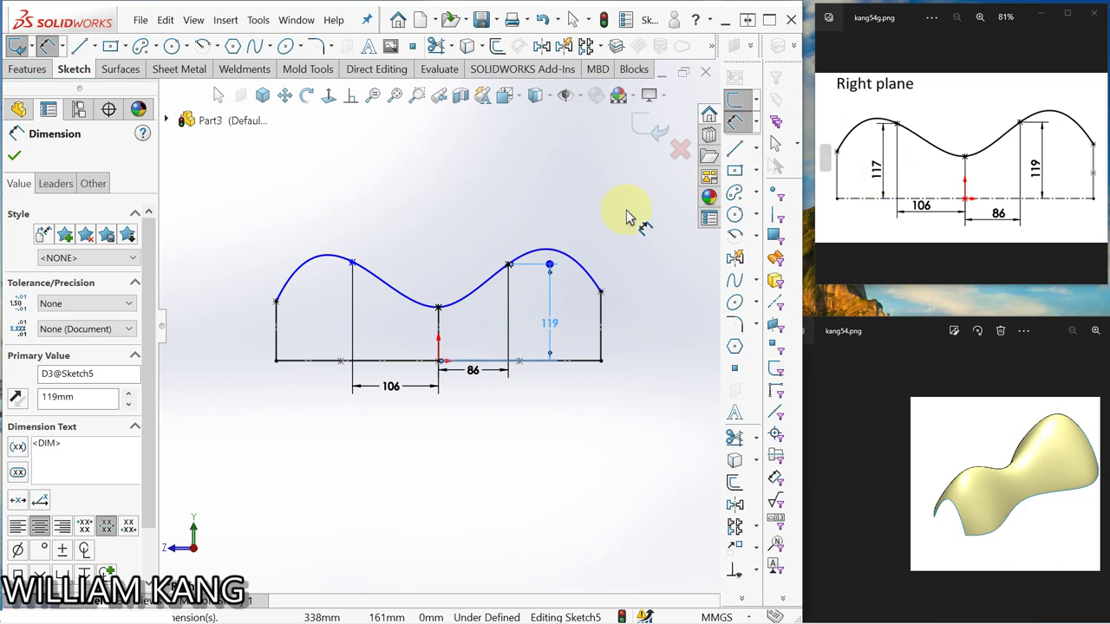
Dimension the vertical distance from the origin to the spline's left intermediate point at 117 mm
left_click(352, 261)
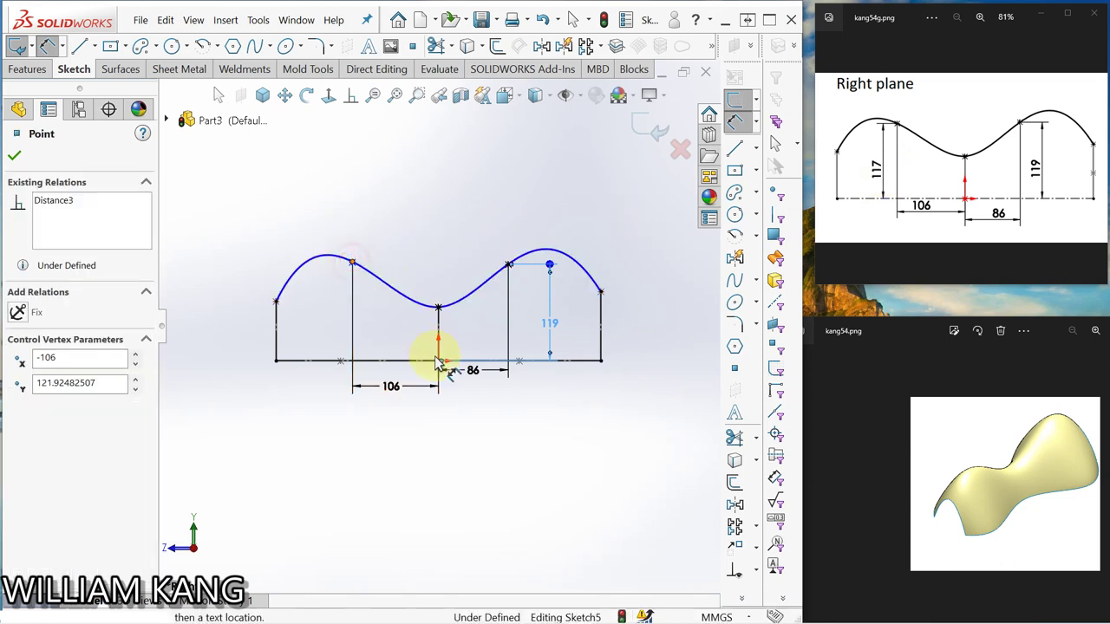
left_click(439, 362)
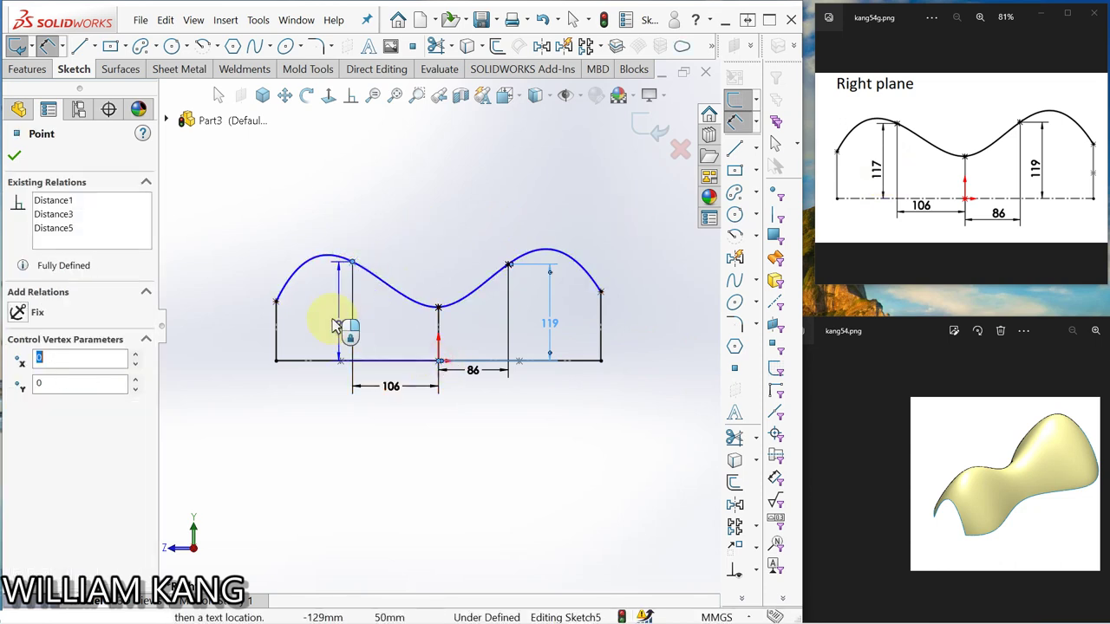
left_click(330, 302)
type("117")
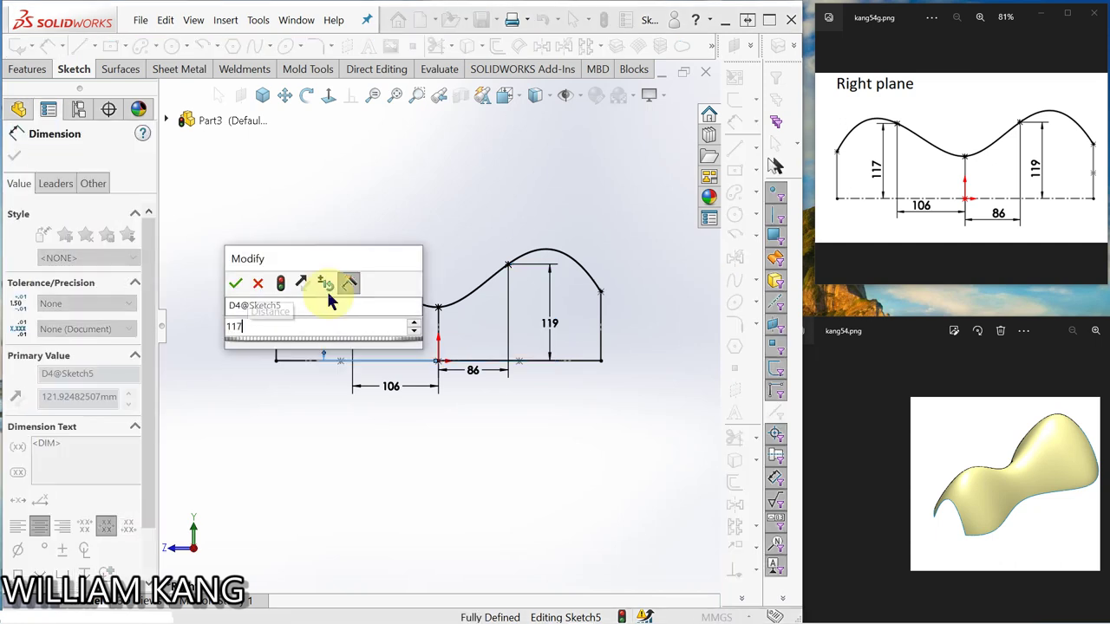
key("Return")
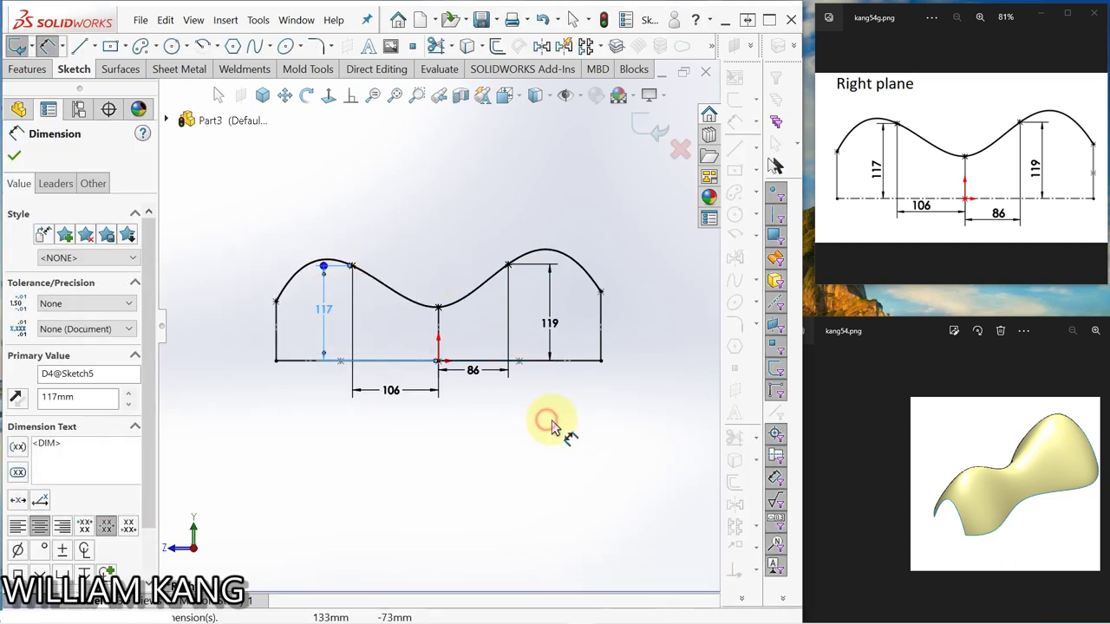
left_click(552, 421)
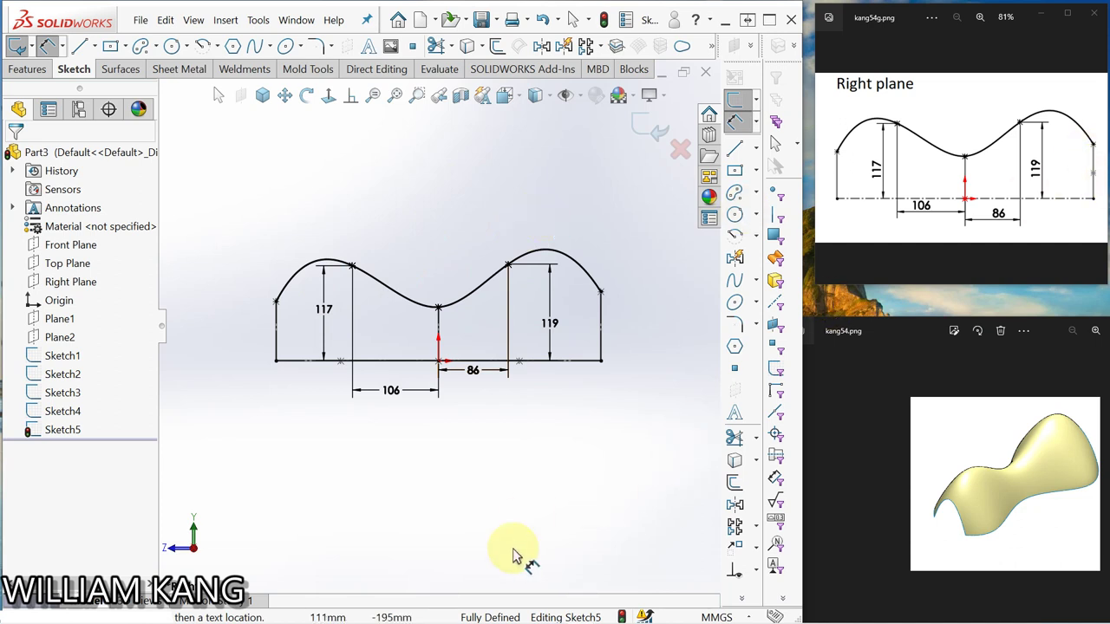
Display the kang54h.png reference image with the loft settings and exit the Right Plane spline sketch
left_click(1097, 160)
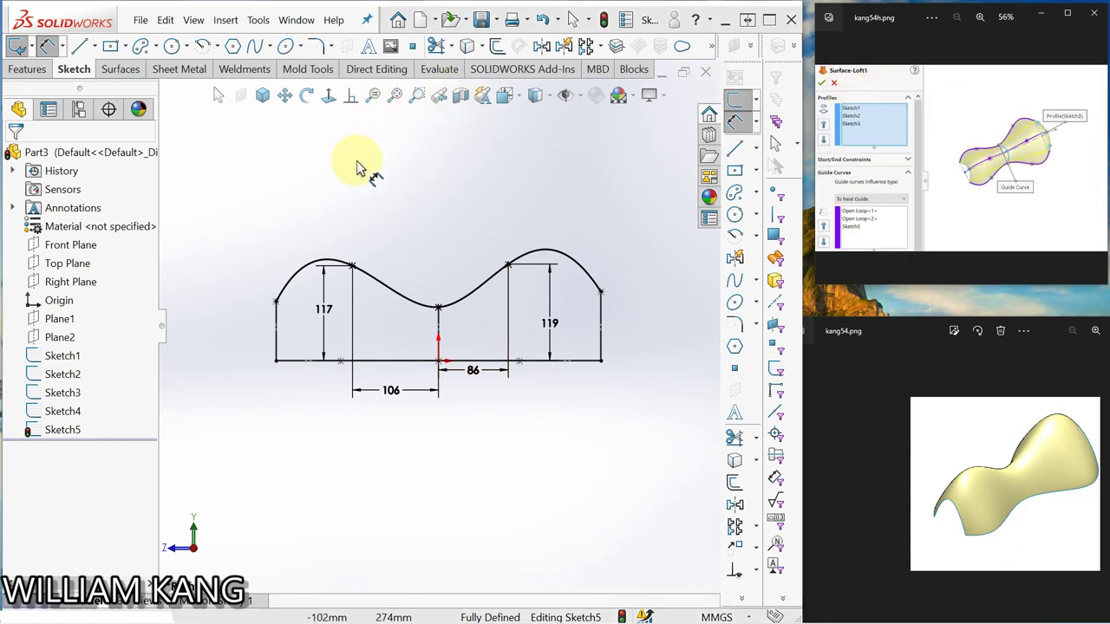
left_click(30, 74)
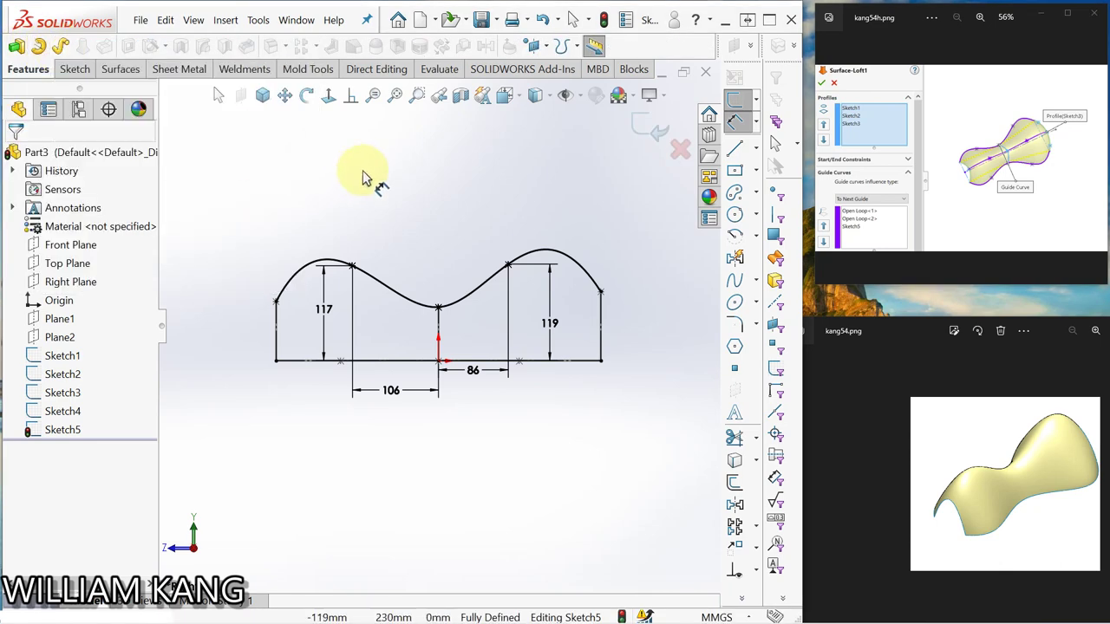
left_click(650, 122)
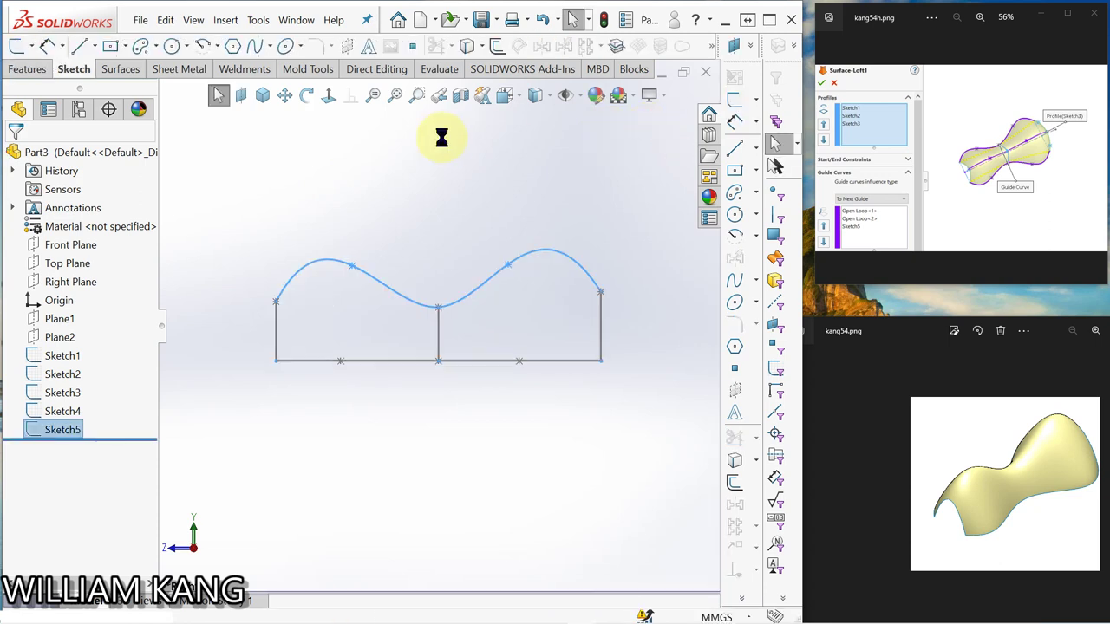
Start a Lofted Surface in isometric view and remove the preselected Sketch5 from its profiles
left_click(118, 69)
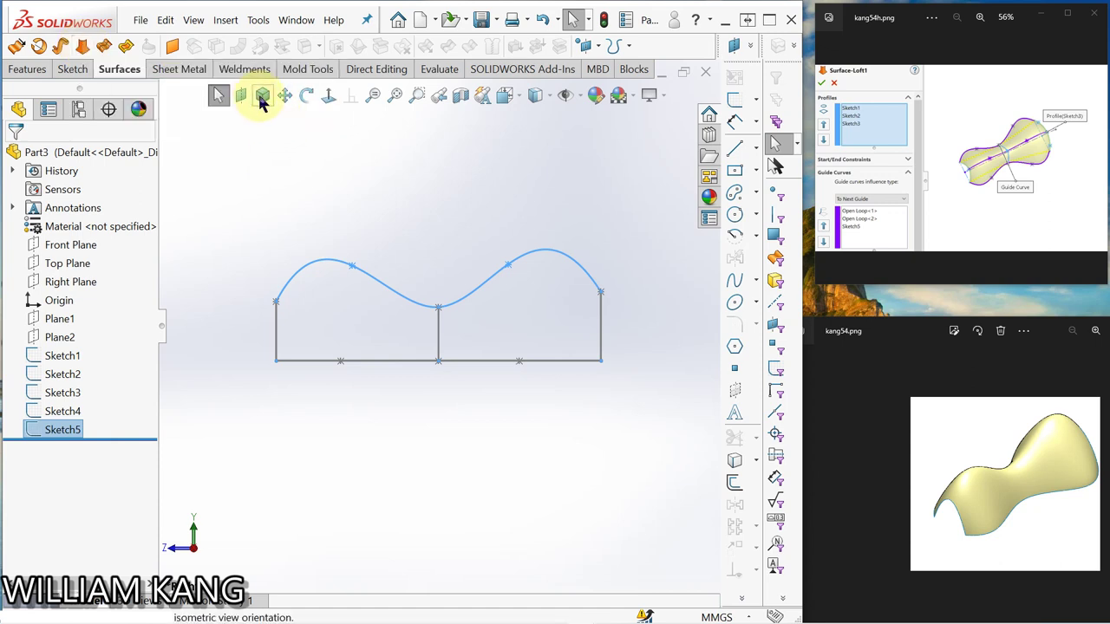
left_click(261, 98)
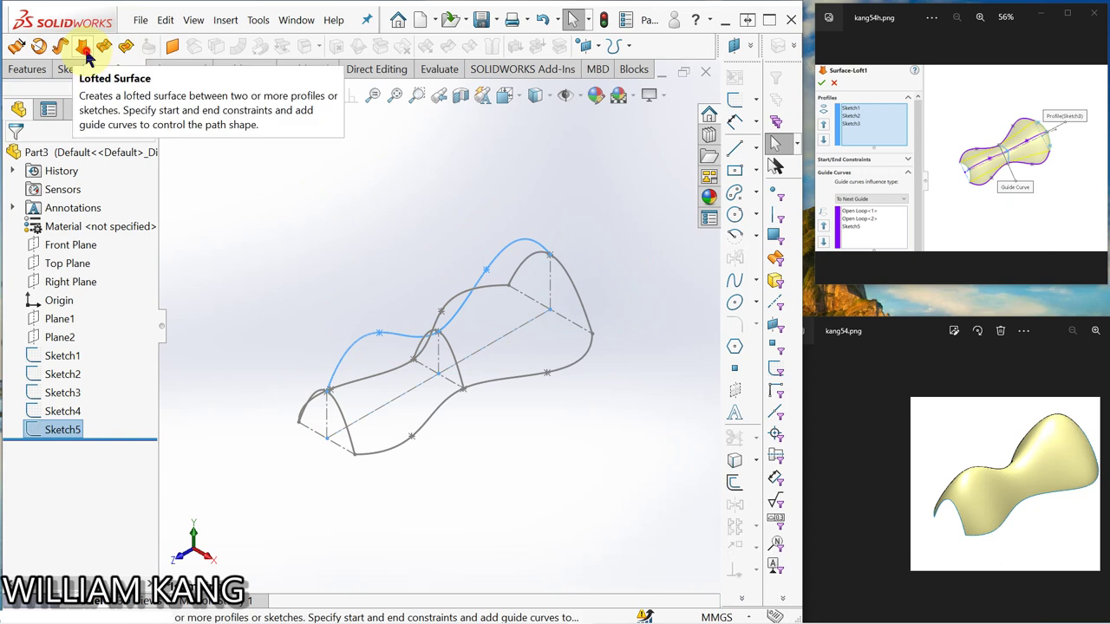
left_click(83, 48)
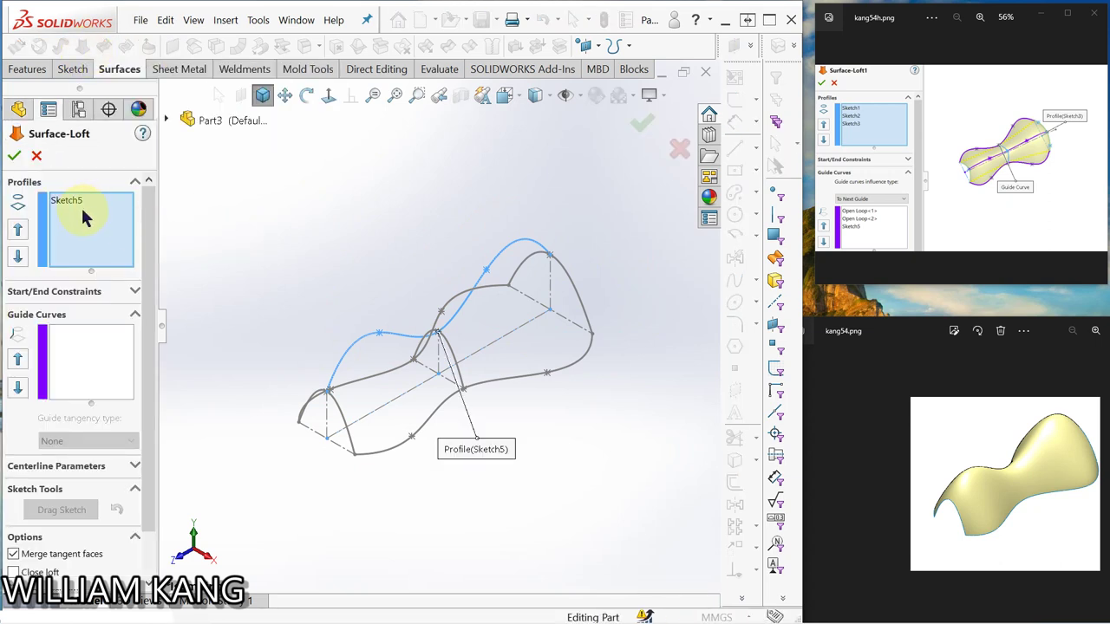
left_click(80, 201)
right_click(119, 217)
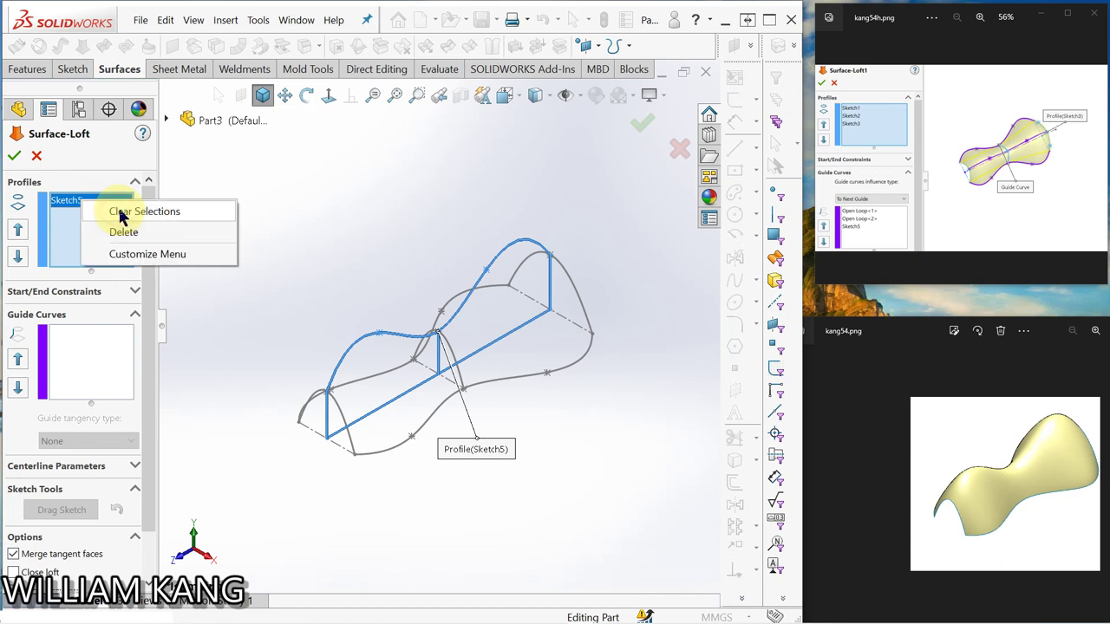
left_click(121, 233)
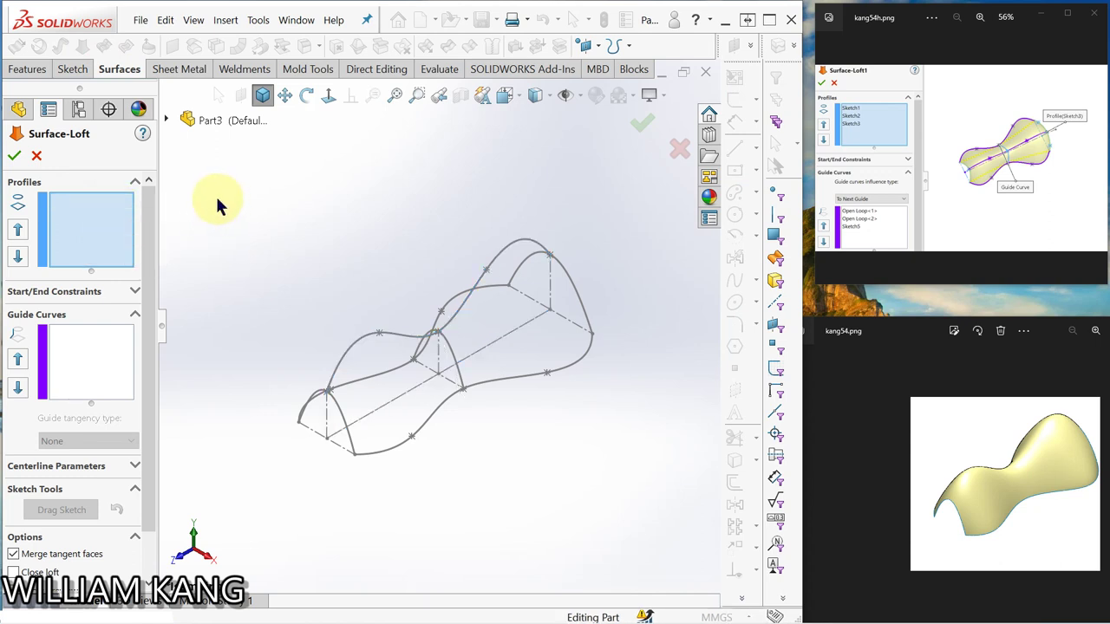
Select the three parallel spline sketches Sketch1, Sketch2 and Sketch3 in order as the loft profiles
left_click(341, 413)
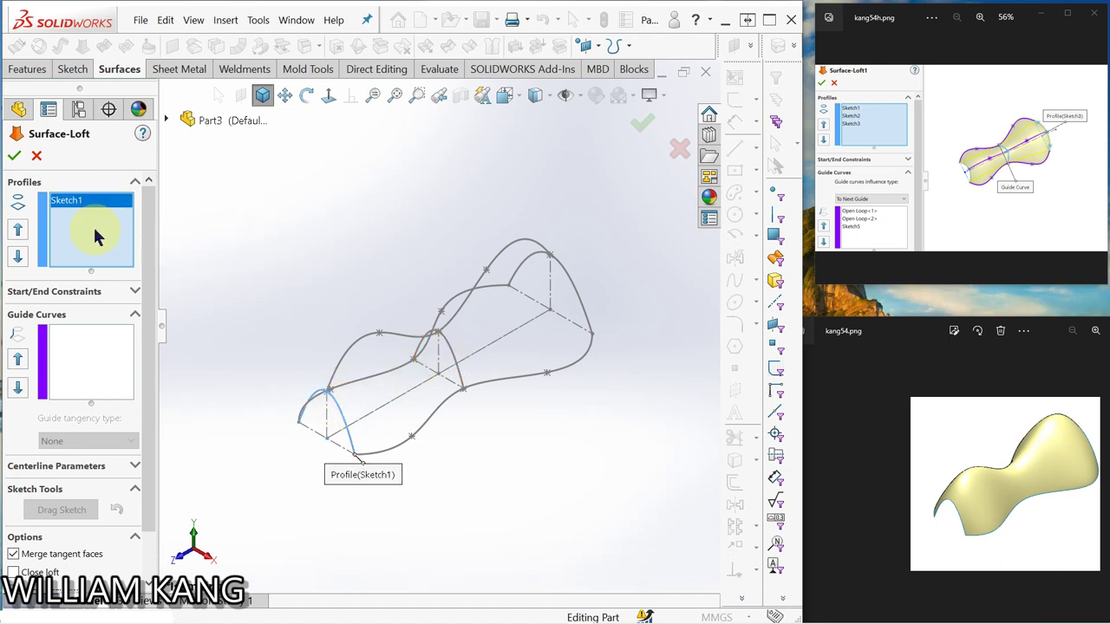
left_click(450, 358)
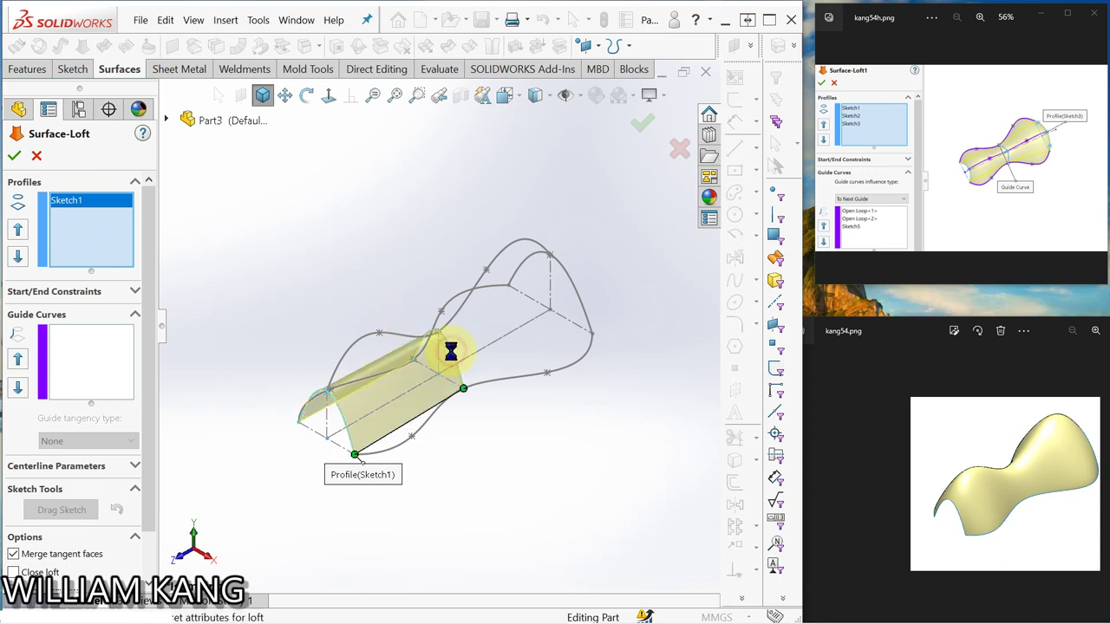
left_click(576, 293)
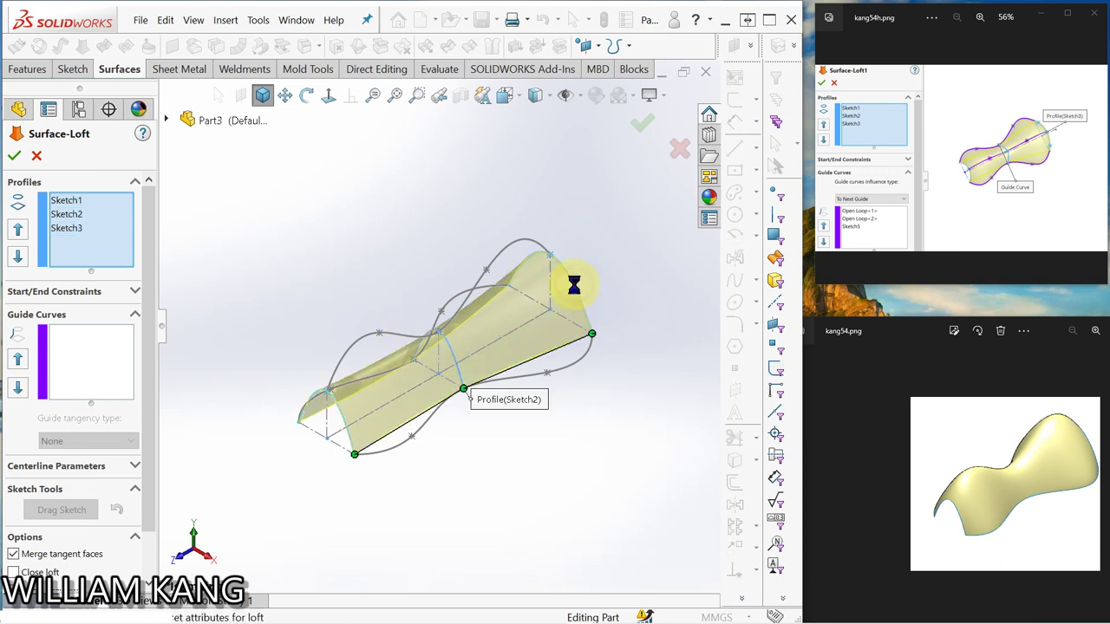
Add the Sketch5 spline and, as an open group, the right-hand Top Plane side curve as guide curves
left_click(70, 355)
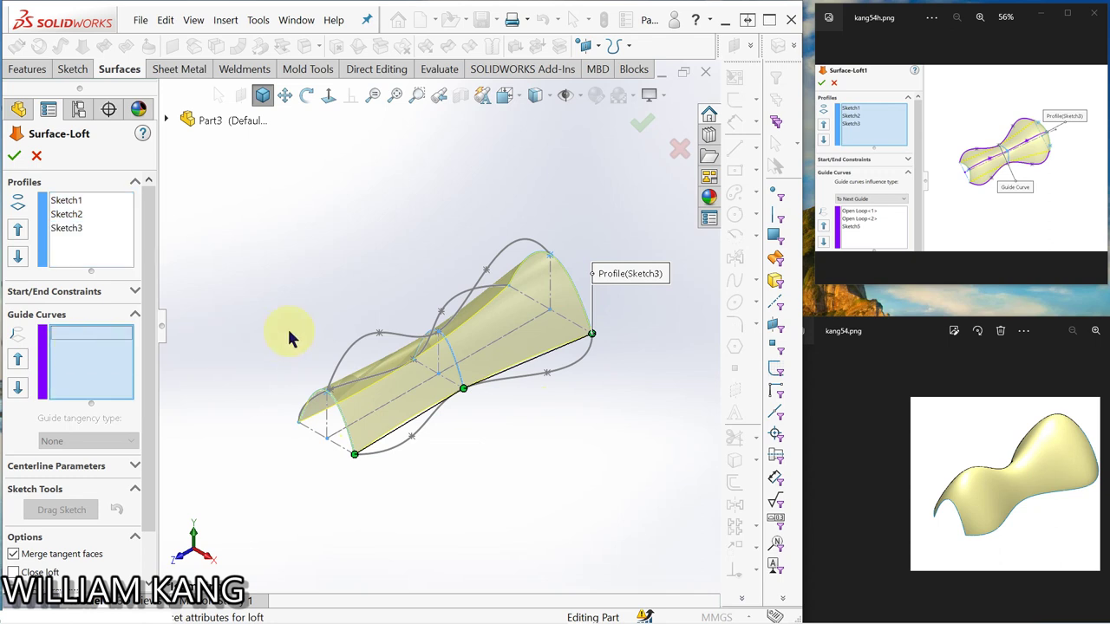
left_click(344, 362)
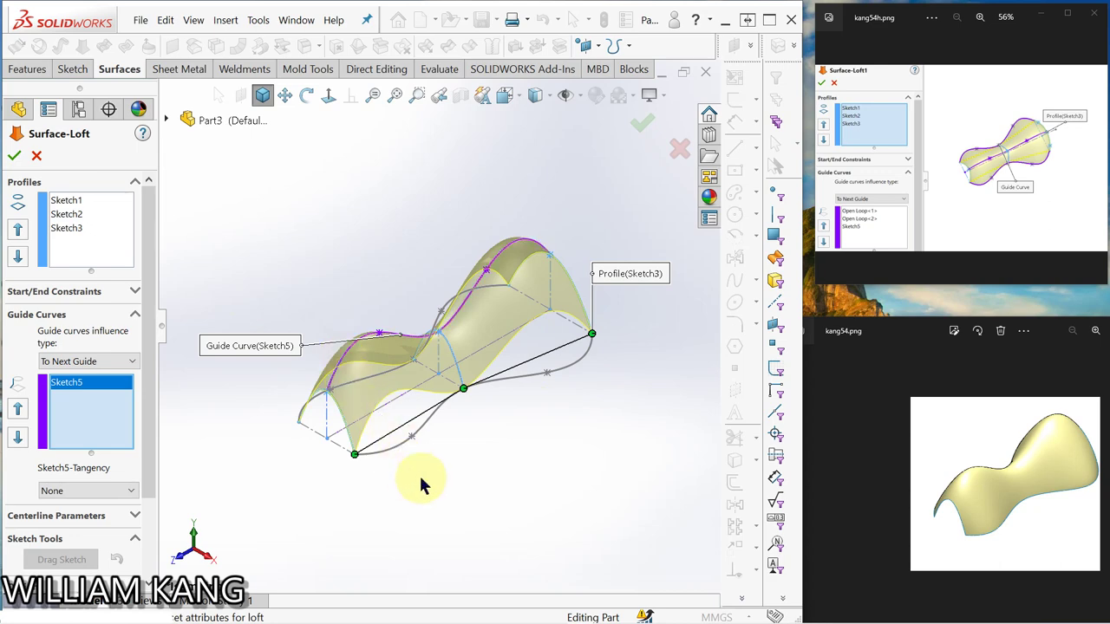
middle_click_drag(421, 483, 458, 510)
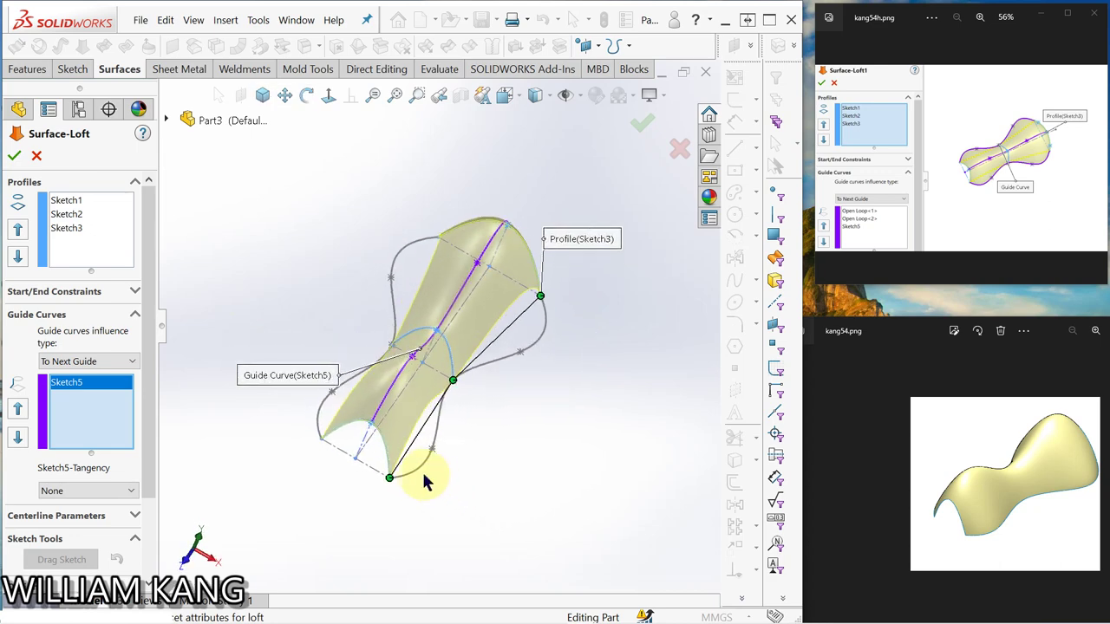
right_click(420, 476)
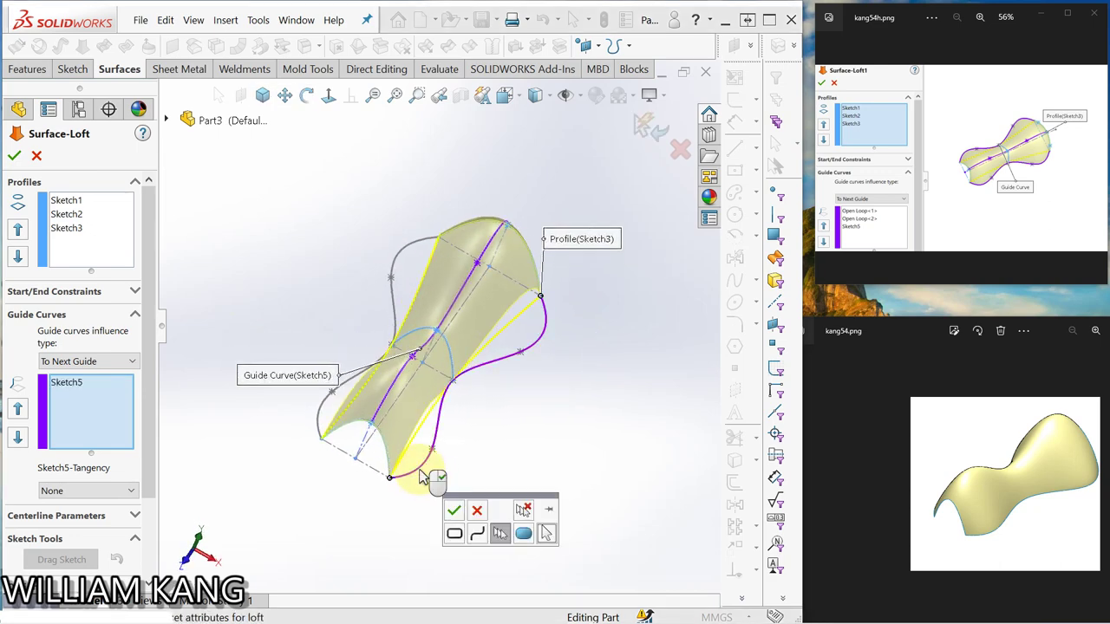
left_click(498, 534)
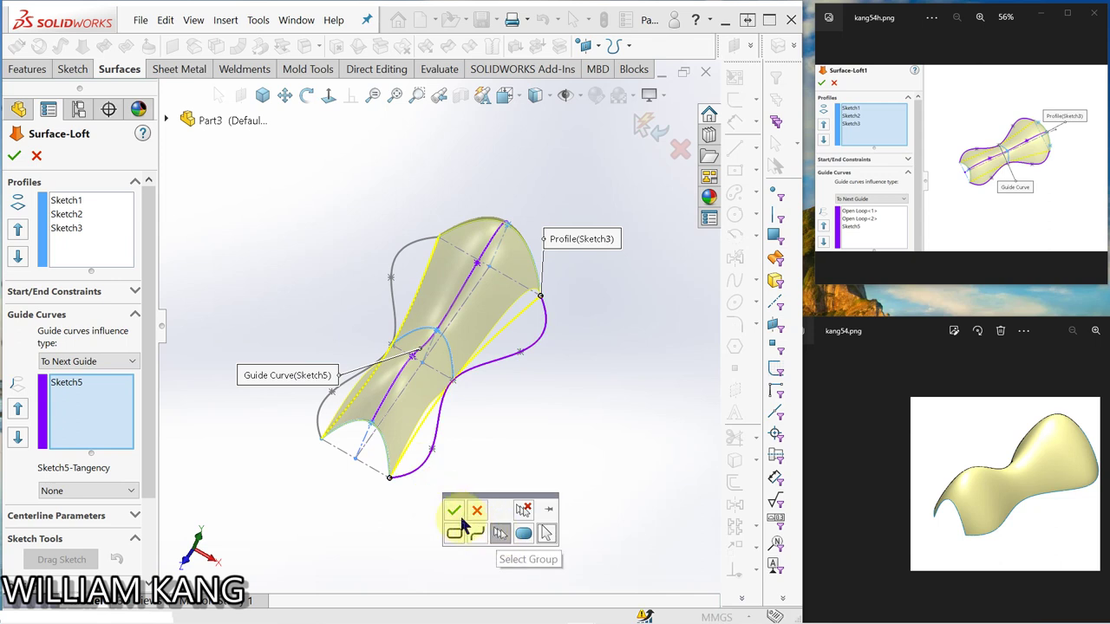
left_click(456, 513)
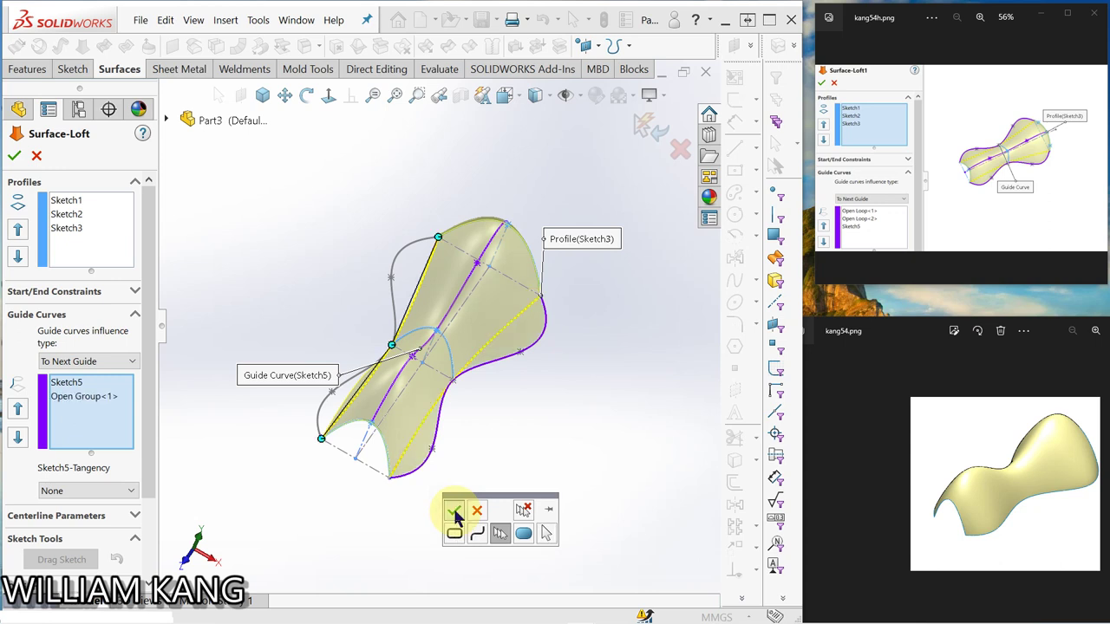
Add the opposite Top Plane side curve as a second open-group guide curve and complete the lofted surface
left_click(392, 297)
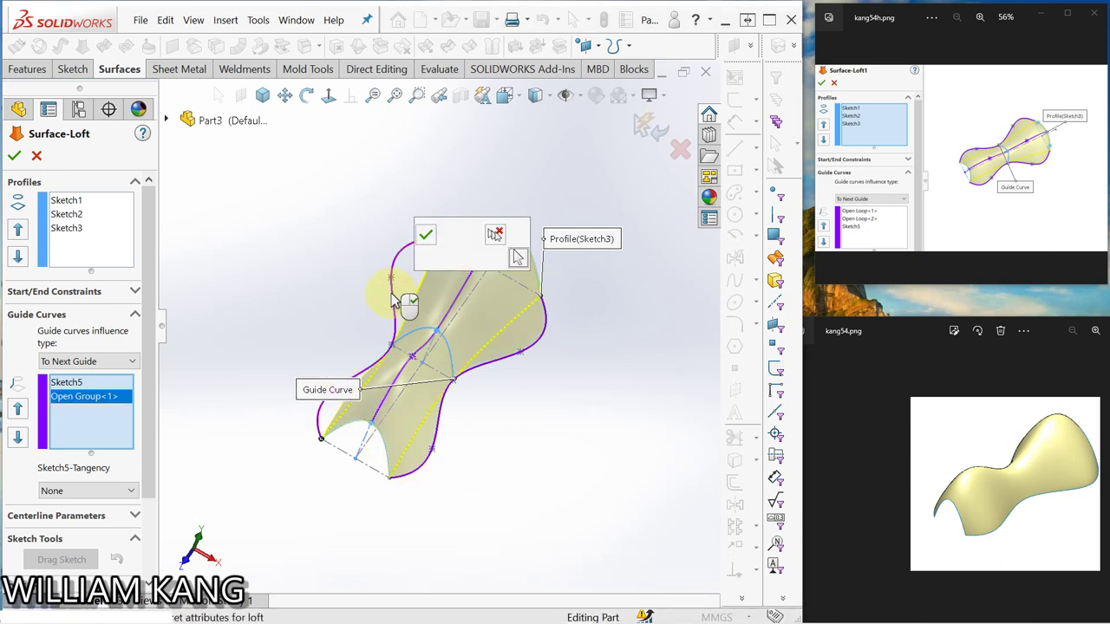
left_click(426, 240)
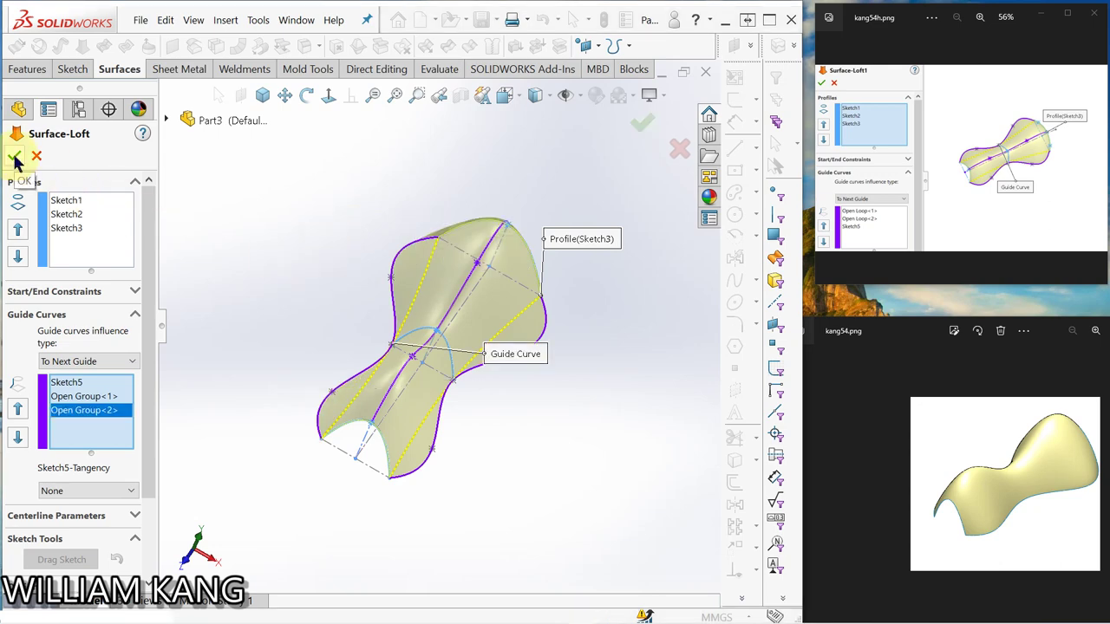
middle_click_drag(212, 314, 404, 466)
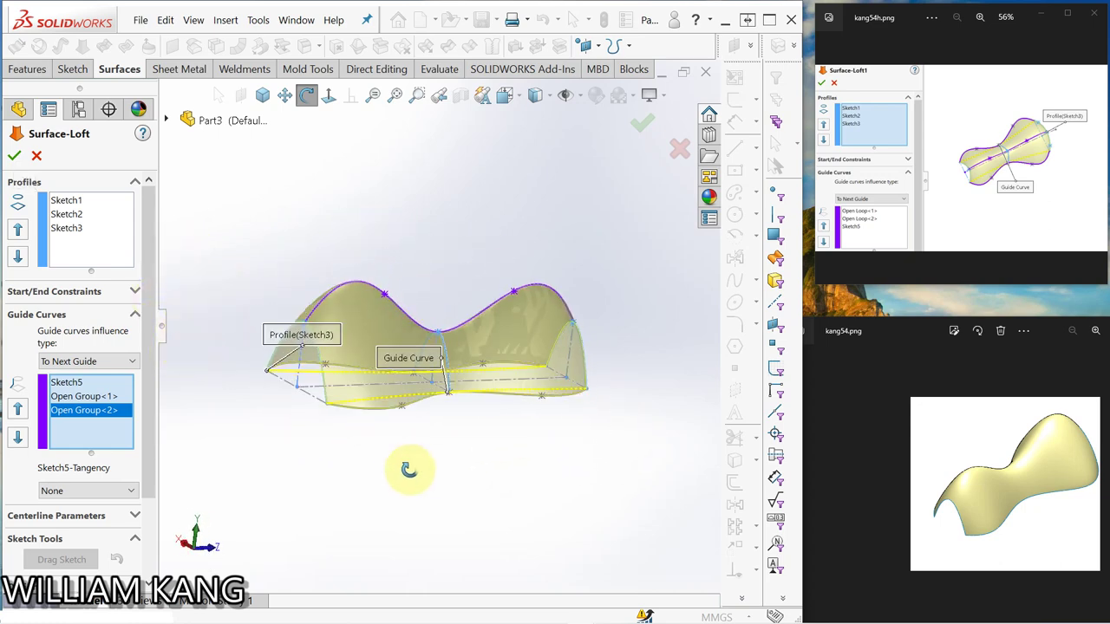
left_click(15, 157)
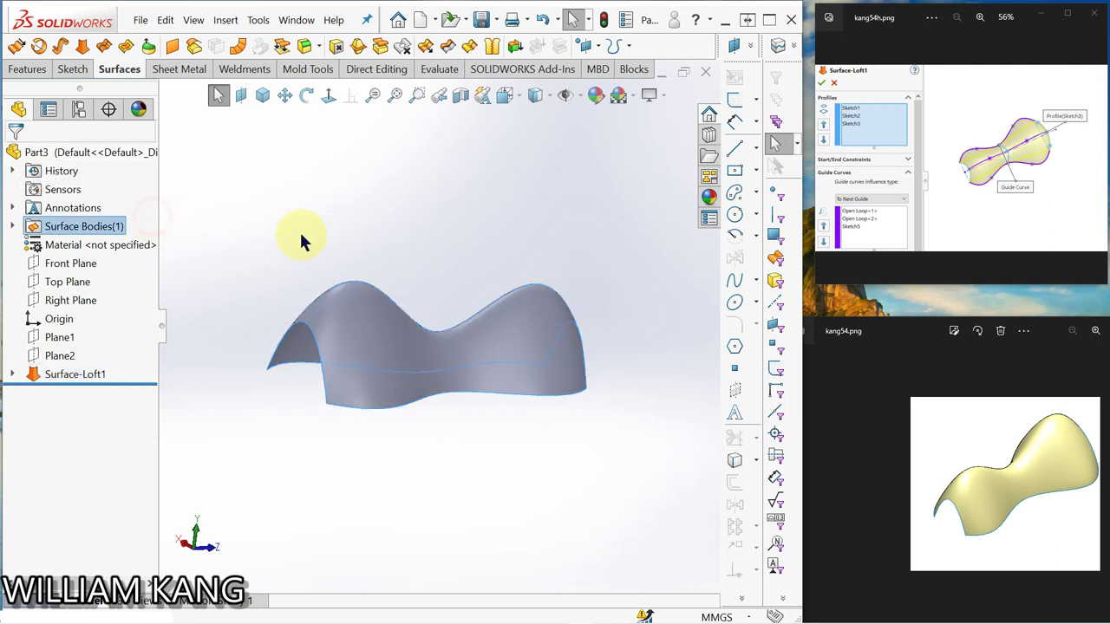
middle_click_drag(301, 235, 400, 456)
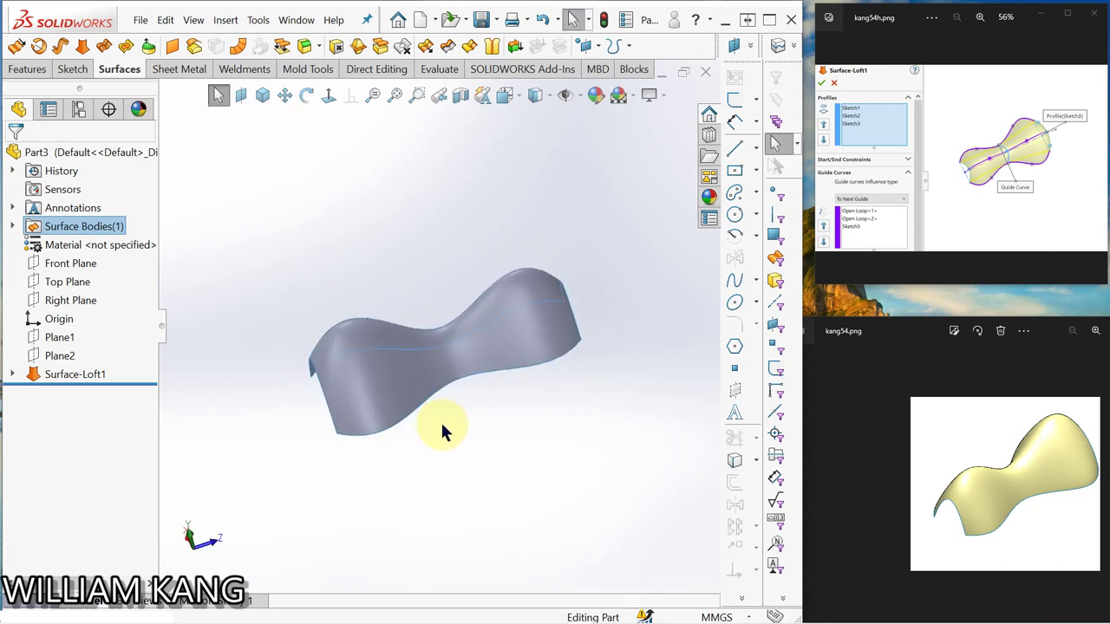
middle_click_drag(440, 421, 469, 383)
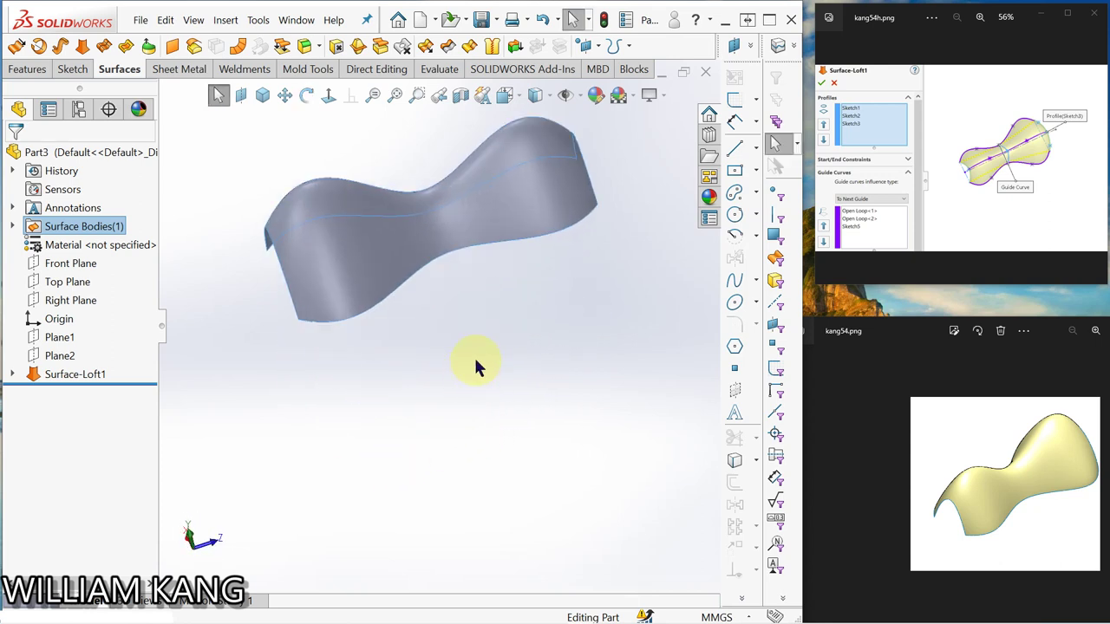
scroll(476, 361, "down", 2)
scroll(468, 369, "up", 5)
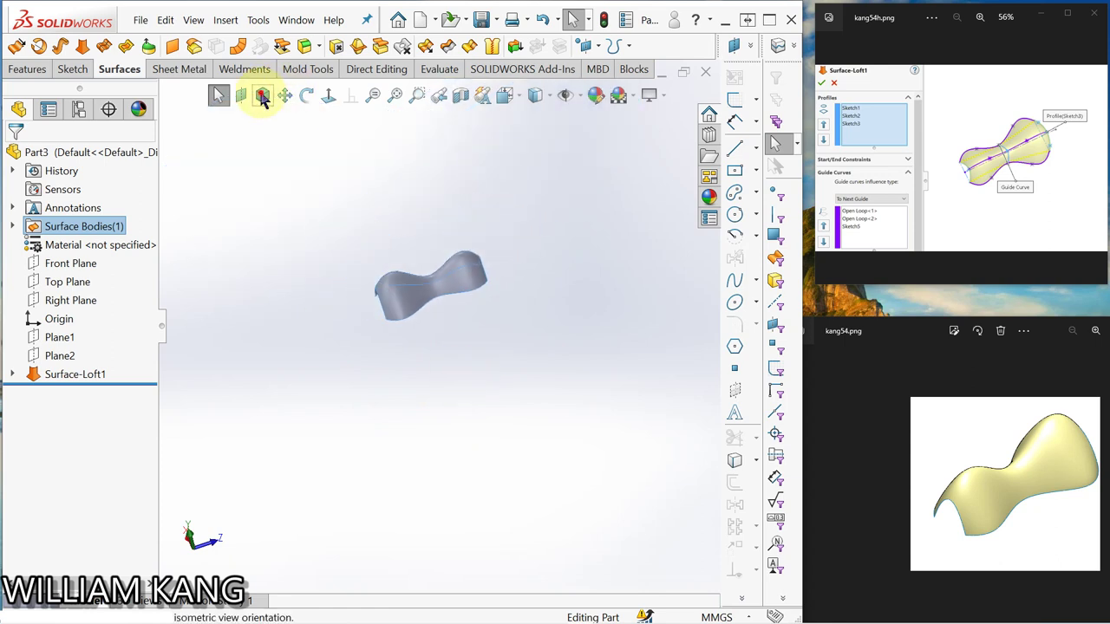